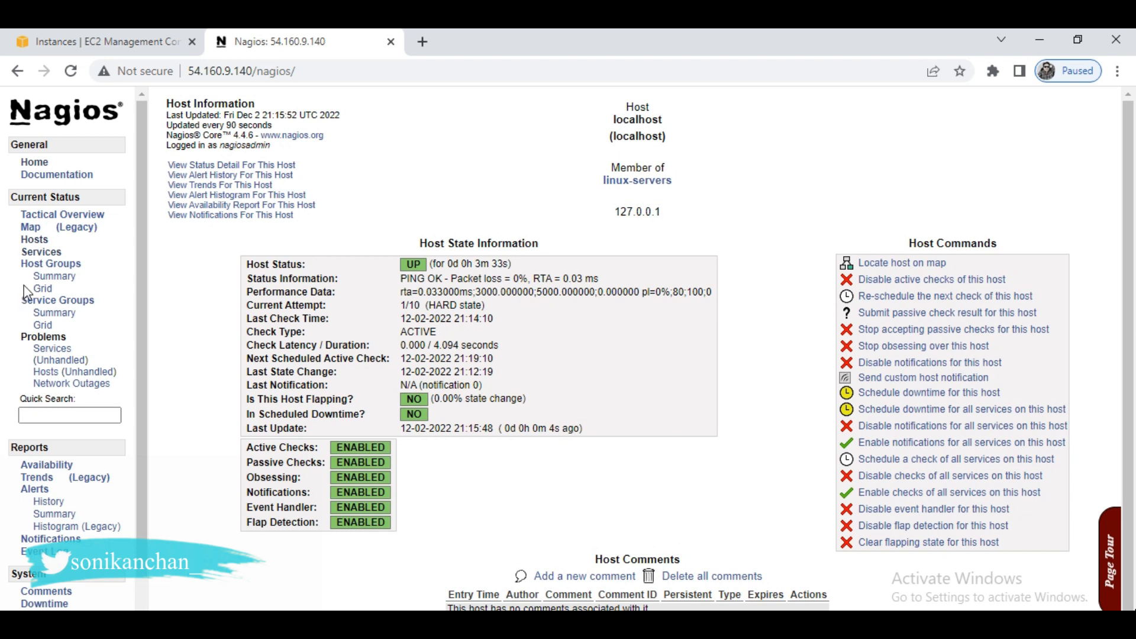
- Show the service status details for all hosts in Nagios
left_click(42, 252)
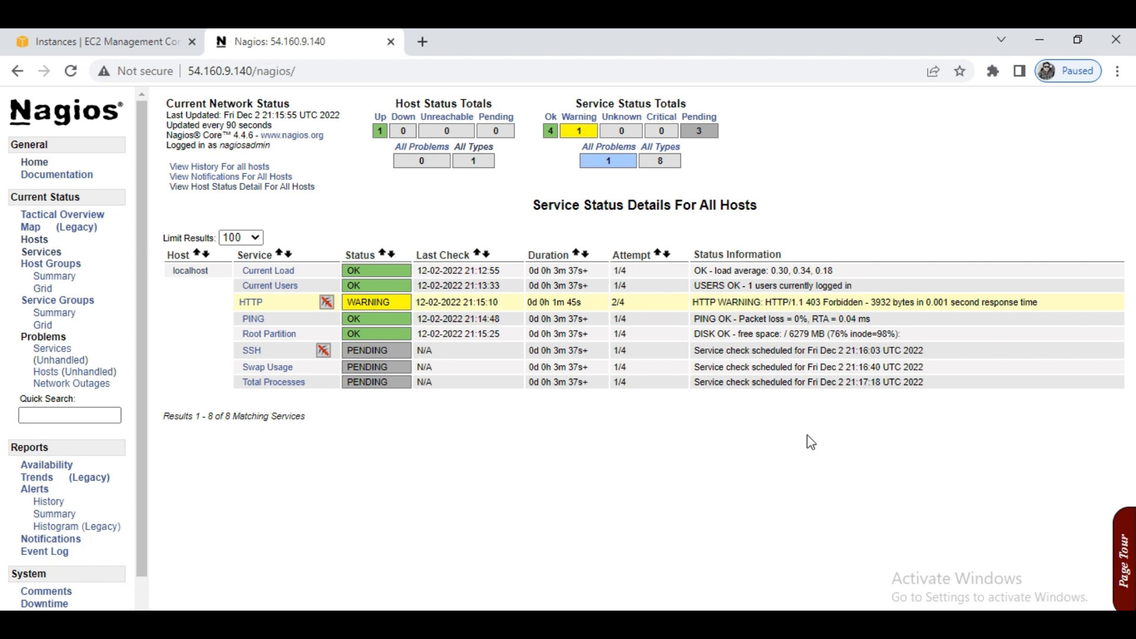
- Switch to the EC2 console and start a new instance launch with the name window-client
left_click(89, 38)
left_click(262, 167)
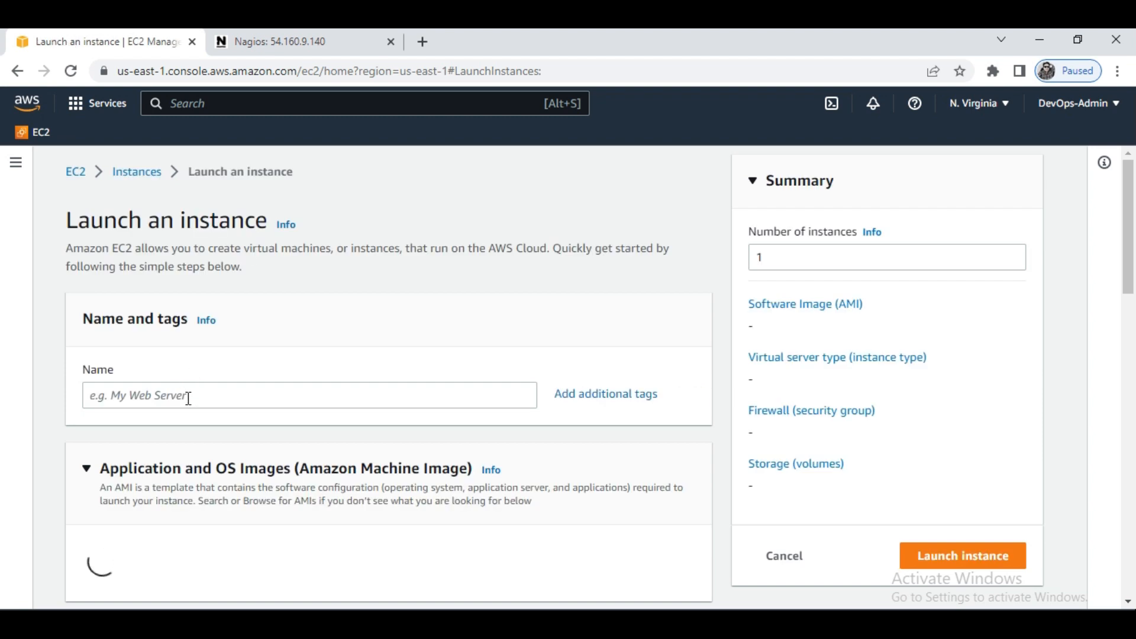
left_click(168, 394)
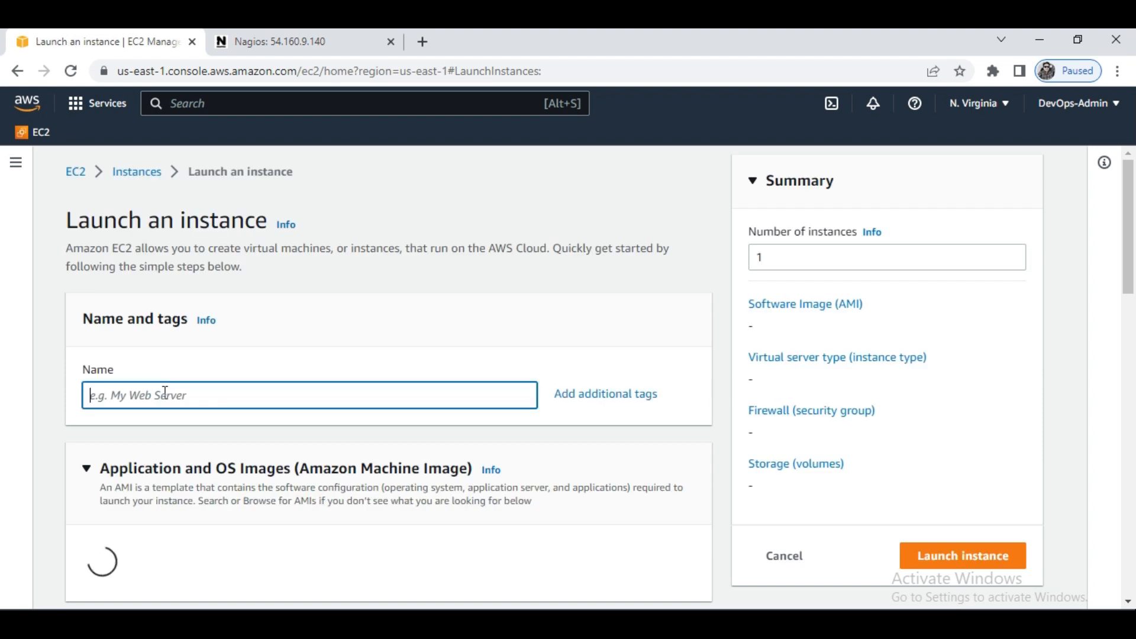
type("windo")
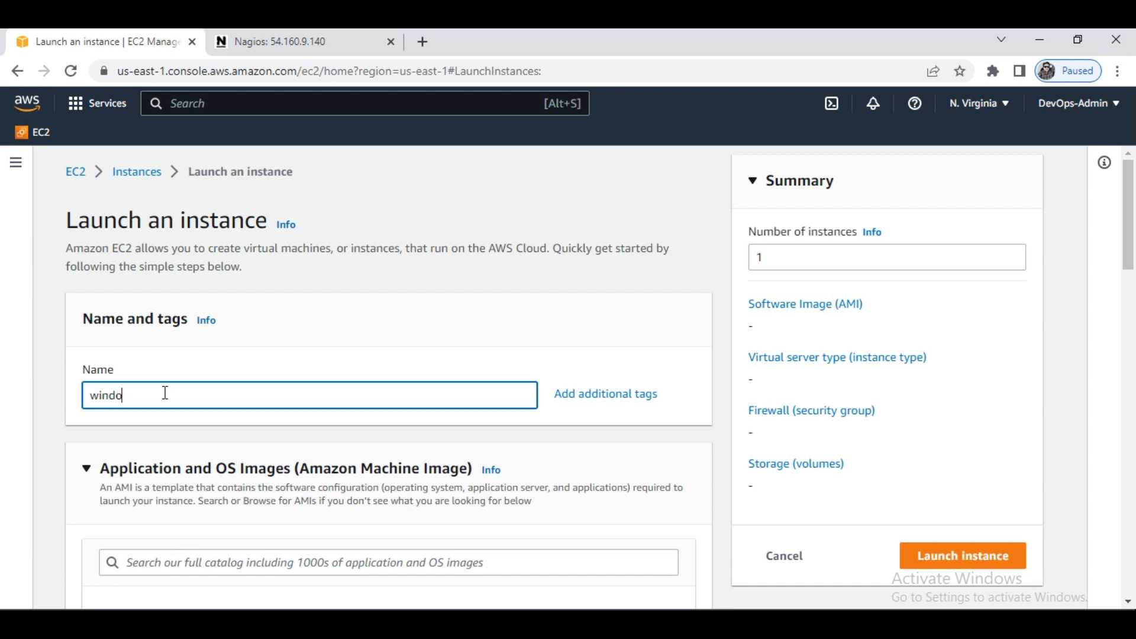
type("w-client")
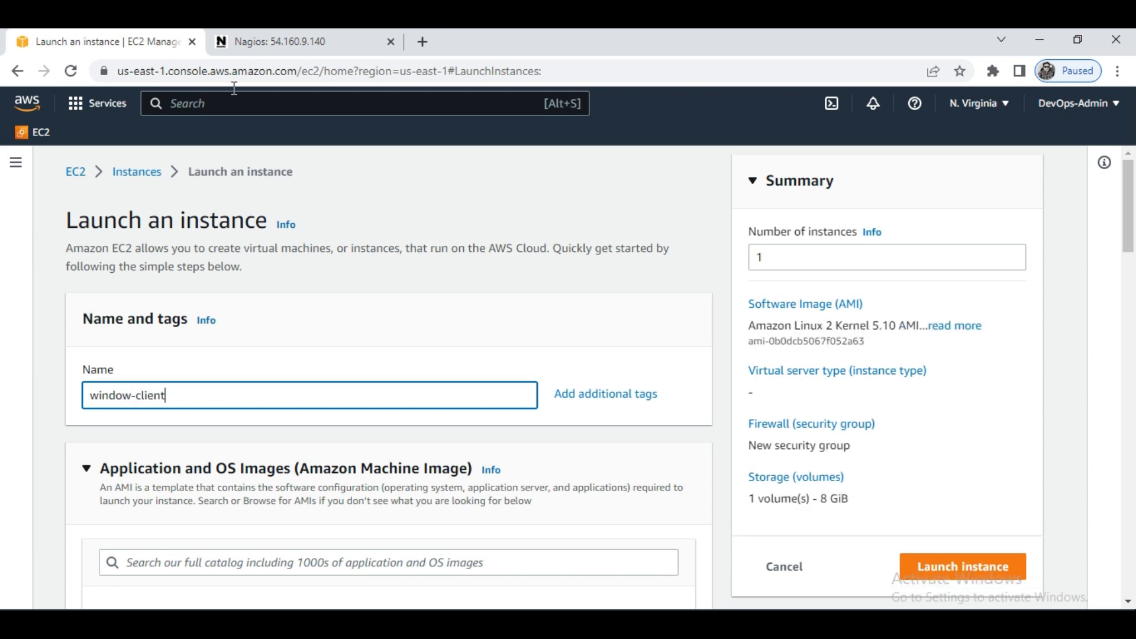
- Choose the Windows quick-start image and set the AMI to Microsoft Windows Server 2019 Base
scroll(174, 502, "down", 2)
scroll(174, 502, "down", 5)
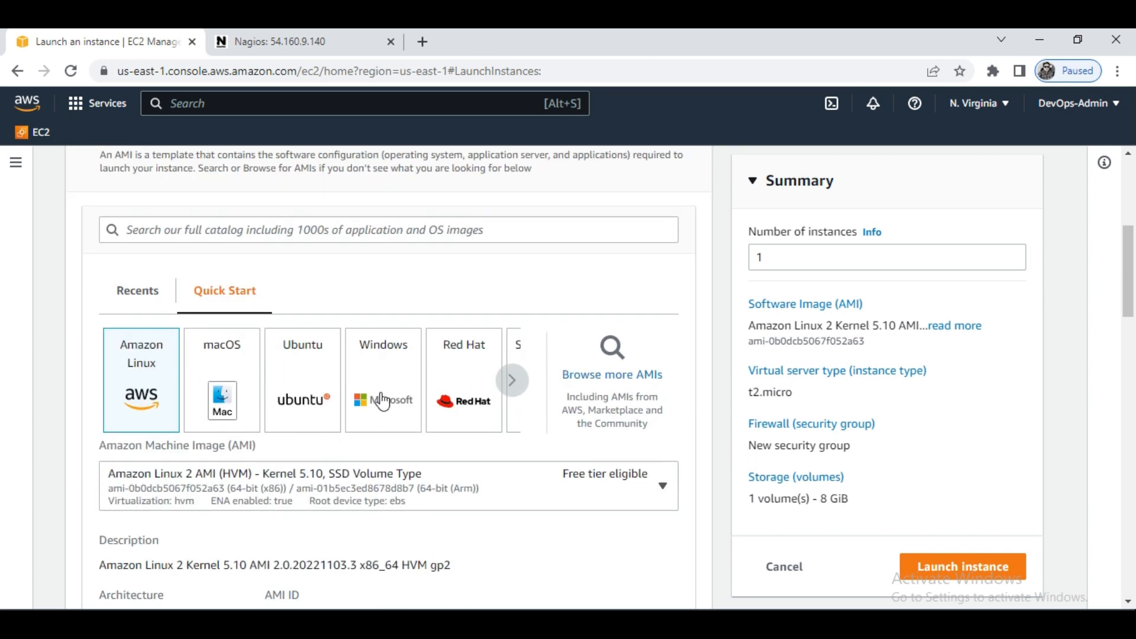
left_click(384, 401)
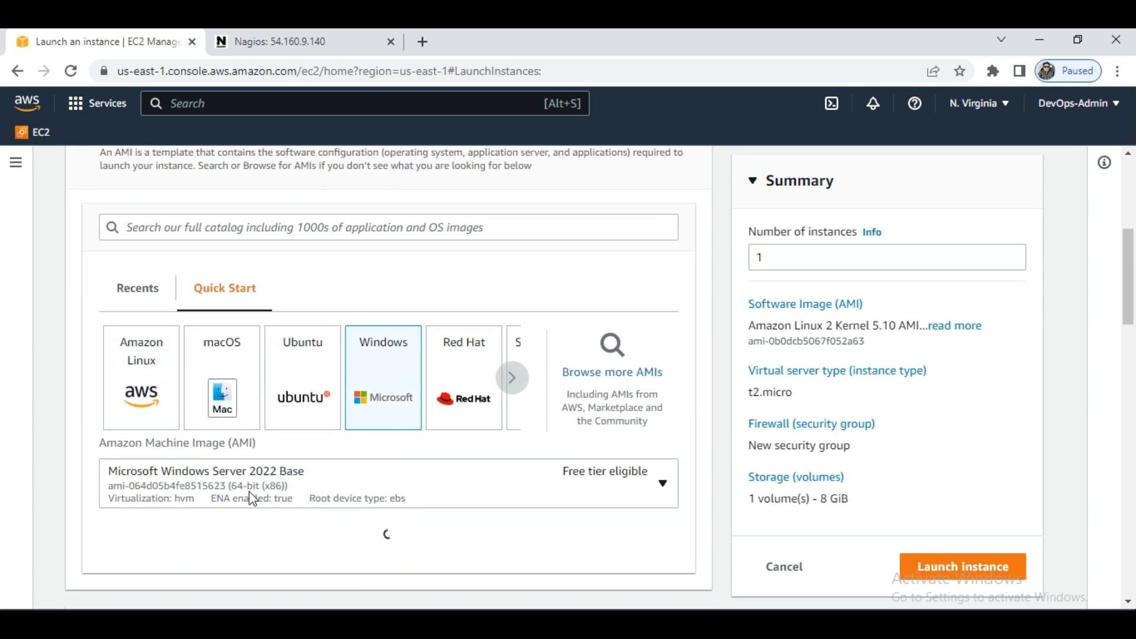
left_click(286, 474)
scroll(250, 419, "down", 3)
scroll(250, 444, "up", 4)
left_click(255, 417)
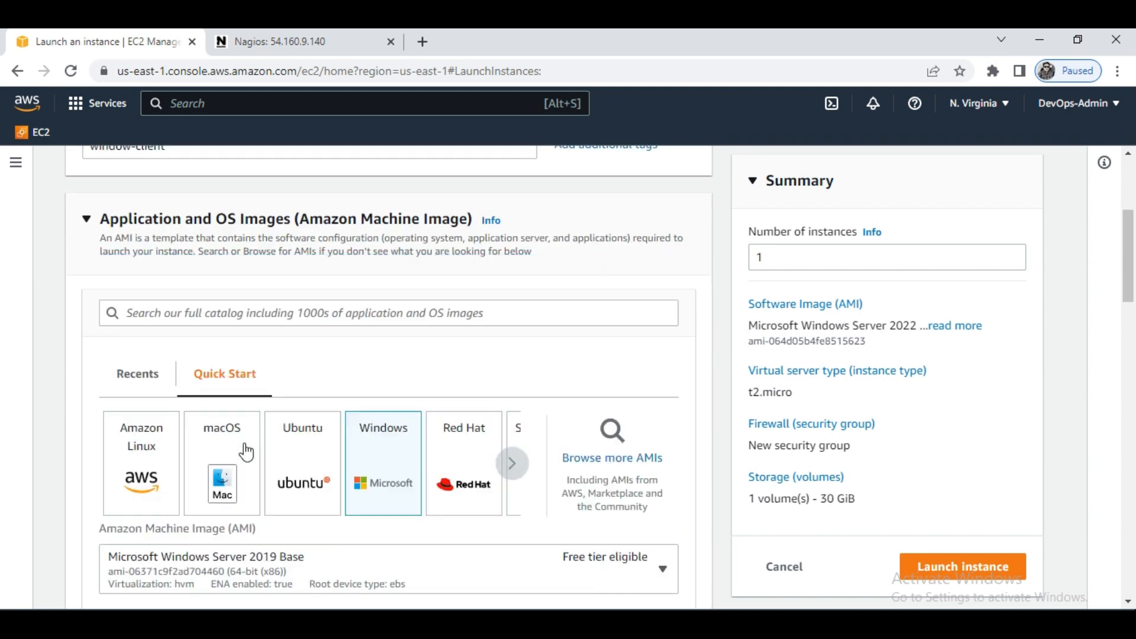
- Create a new key pair named windowskey in .pem format for the instance login
scroll(290, 574, "down", 3)
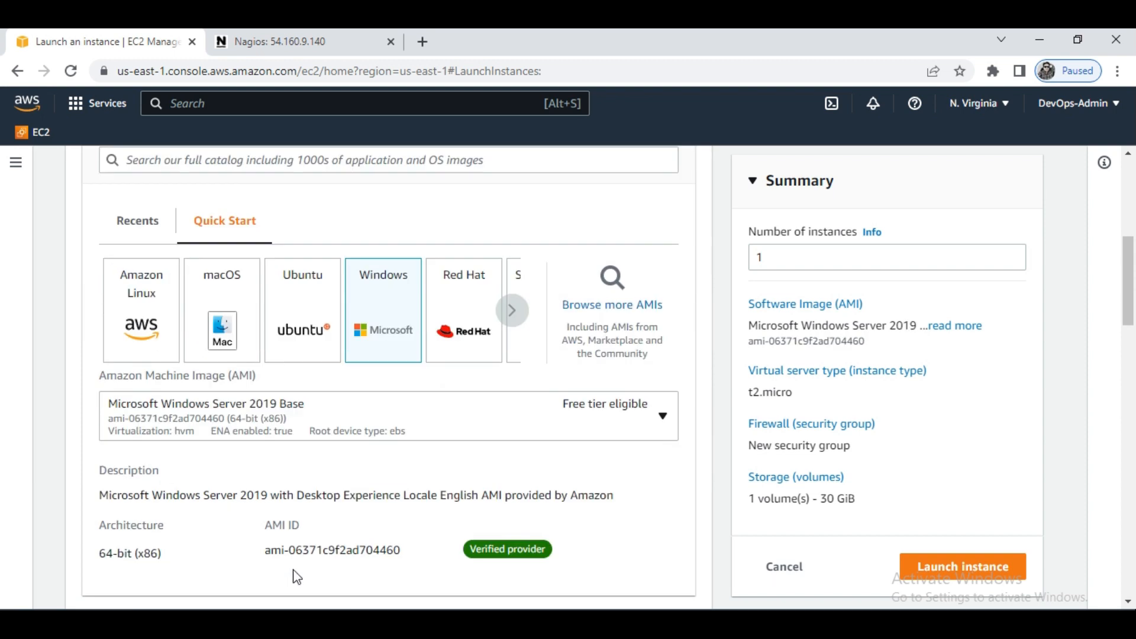
scroll(287, 566, "down", 4)
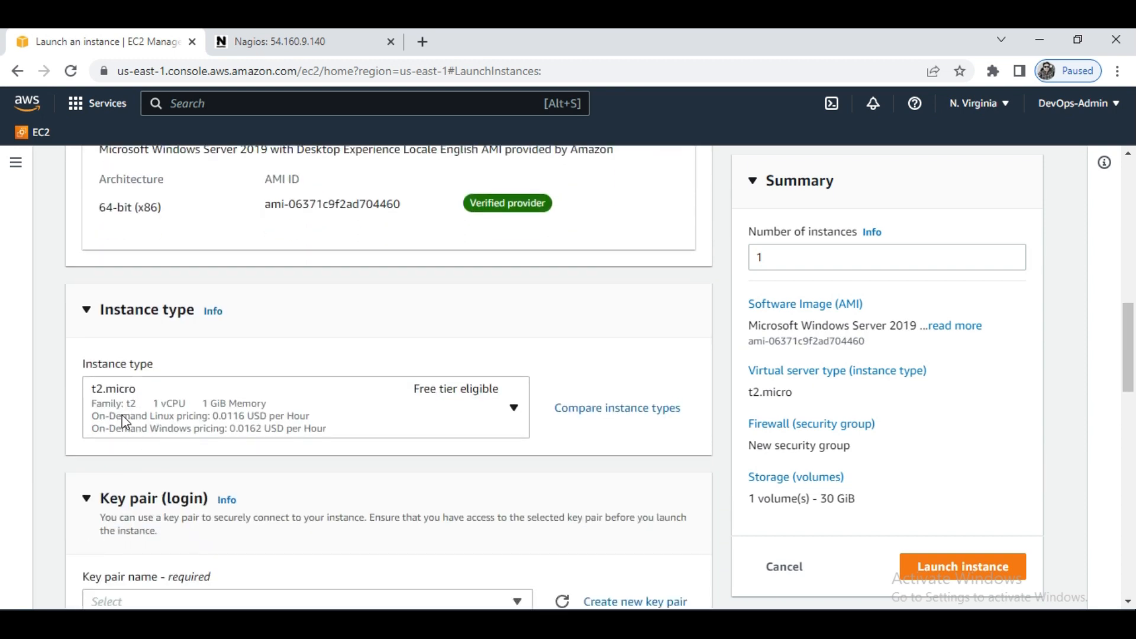
scroll(248, 444, "down", 3)
left_click(152, 358)
left_click(600, 355)
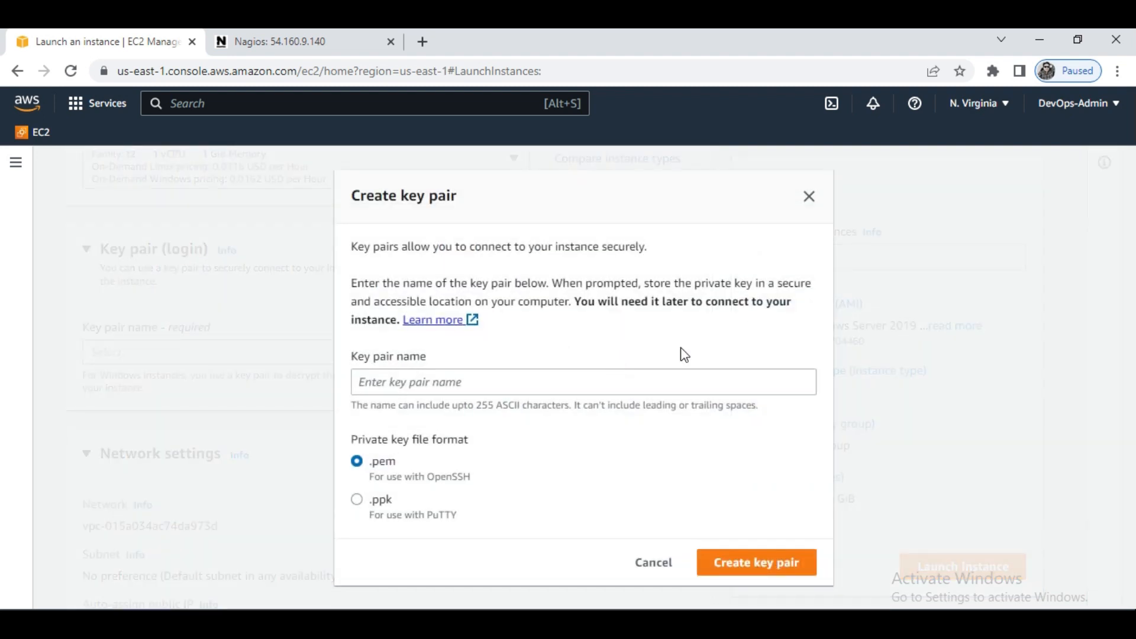
left_click(460, 384)
type("windowskey")
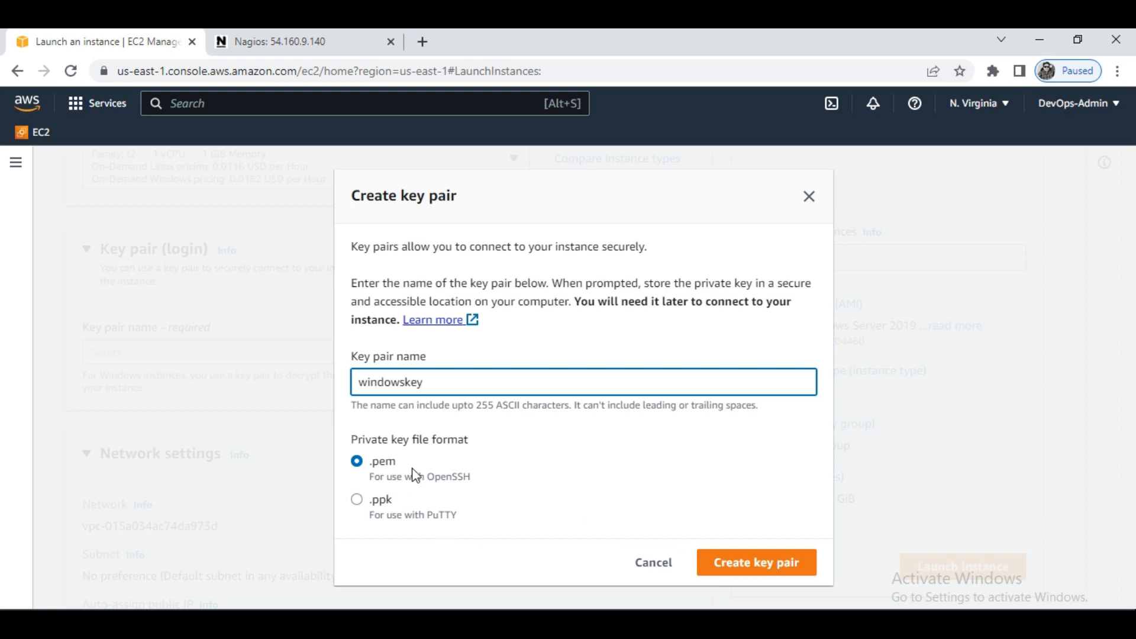
left_click(752, 567)
- Assign the existing security group launch-wizard-3 to the instance instead of creating a new one
scroll(184, 509, "down", 7)
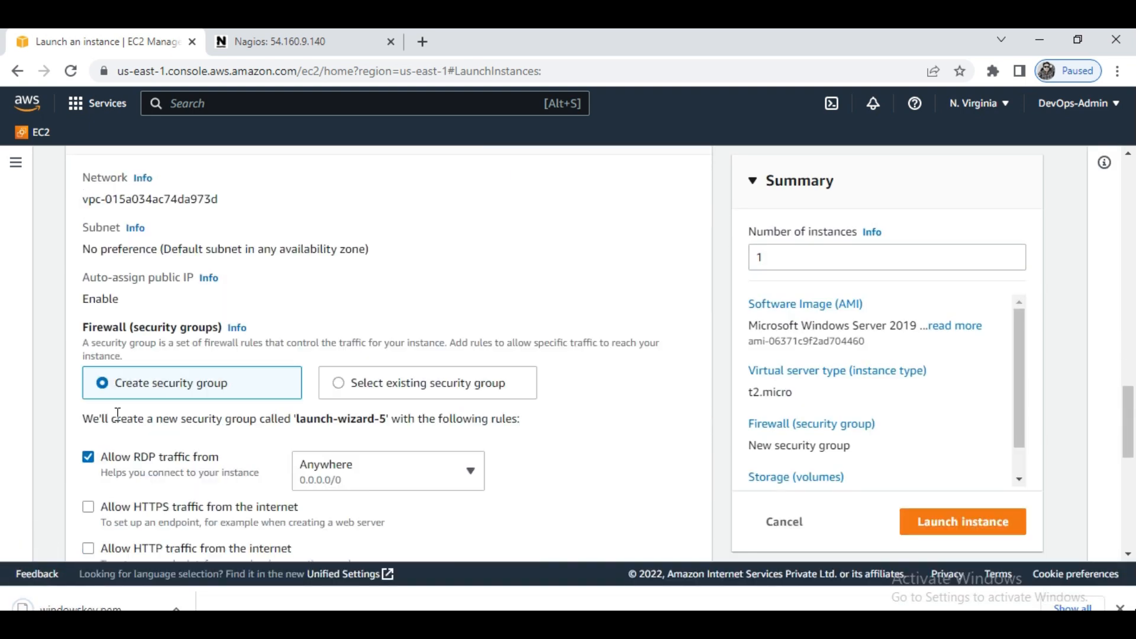
scroll(302, 254, "up", 1)
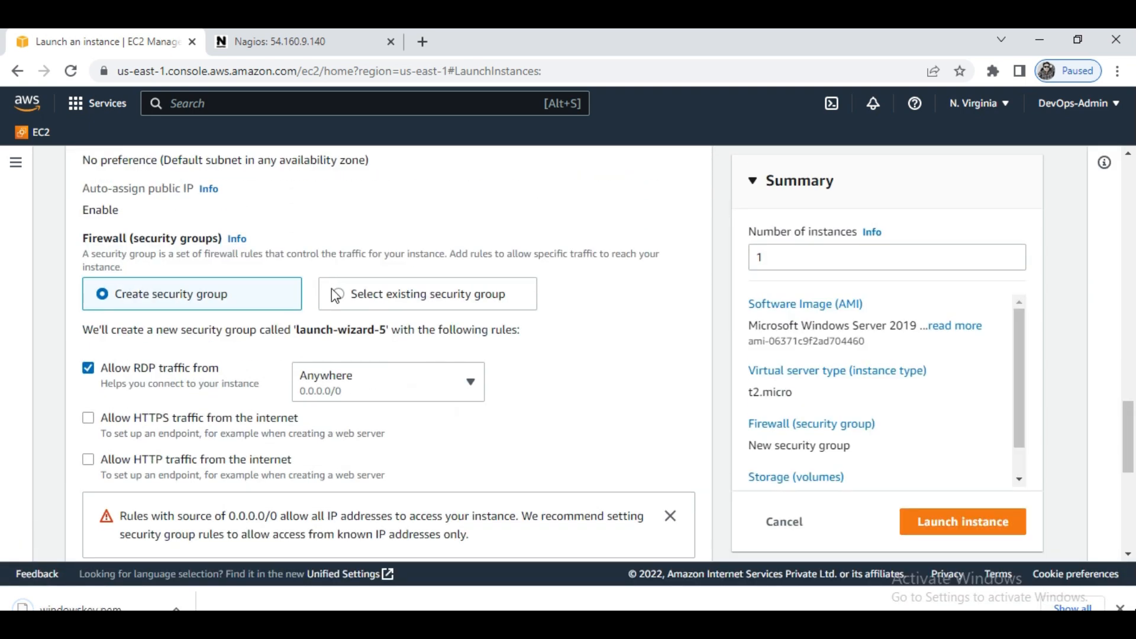
left_click(338, 294)
left_click(322, 358)
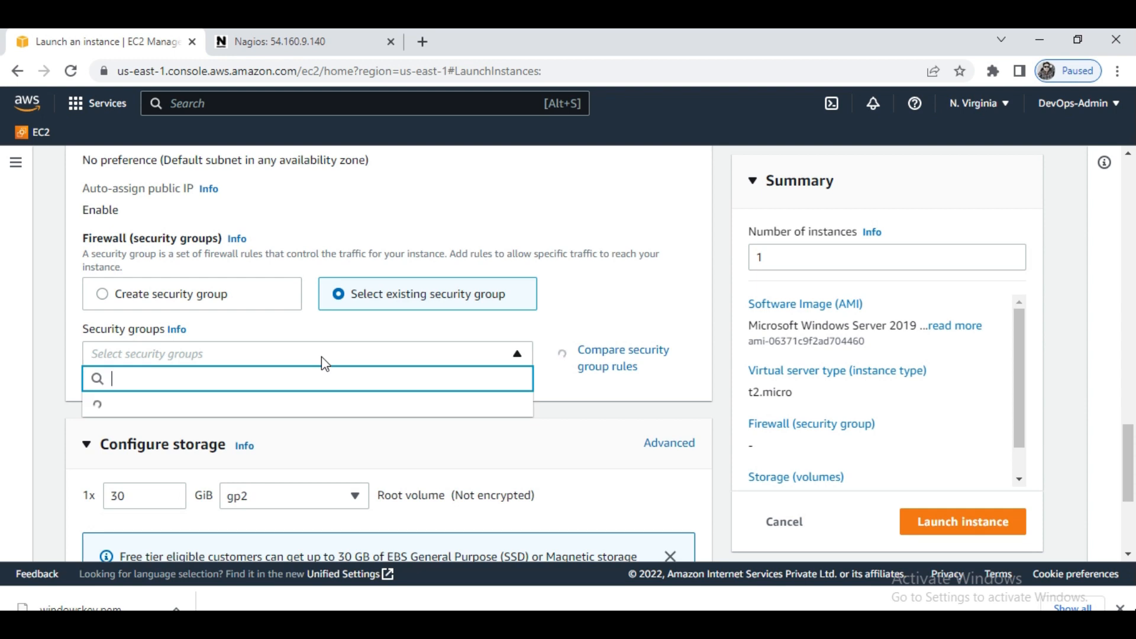
scroll(264, 463, "down", 2)
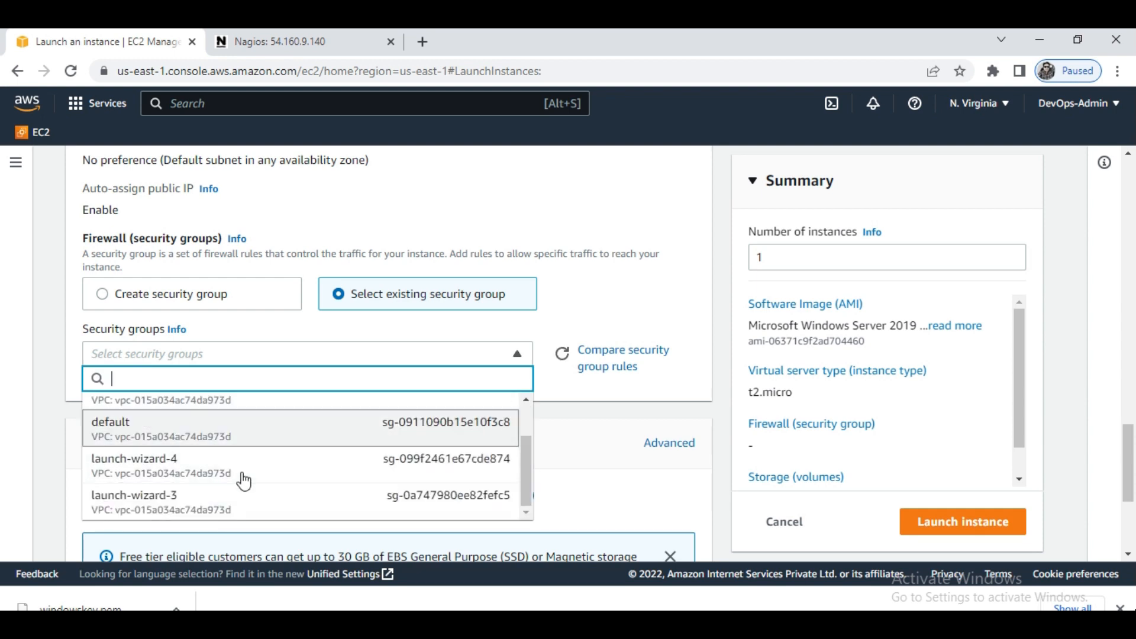
left_click(204, 502)
- Review the configuration, launch the instance, and return to the instances list
scroll(209, 392, "down", 5)
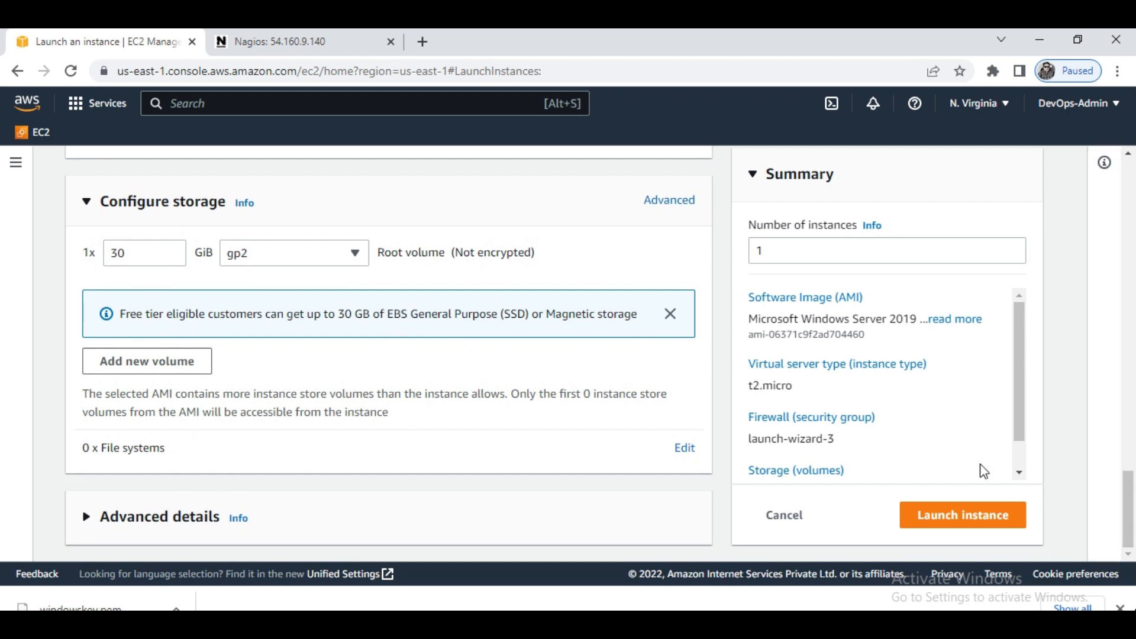
scroll(668, 406, "up", 15)
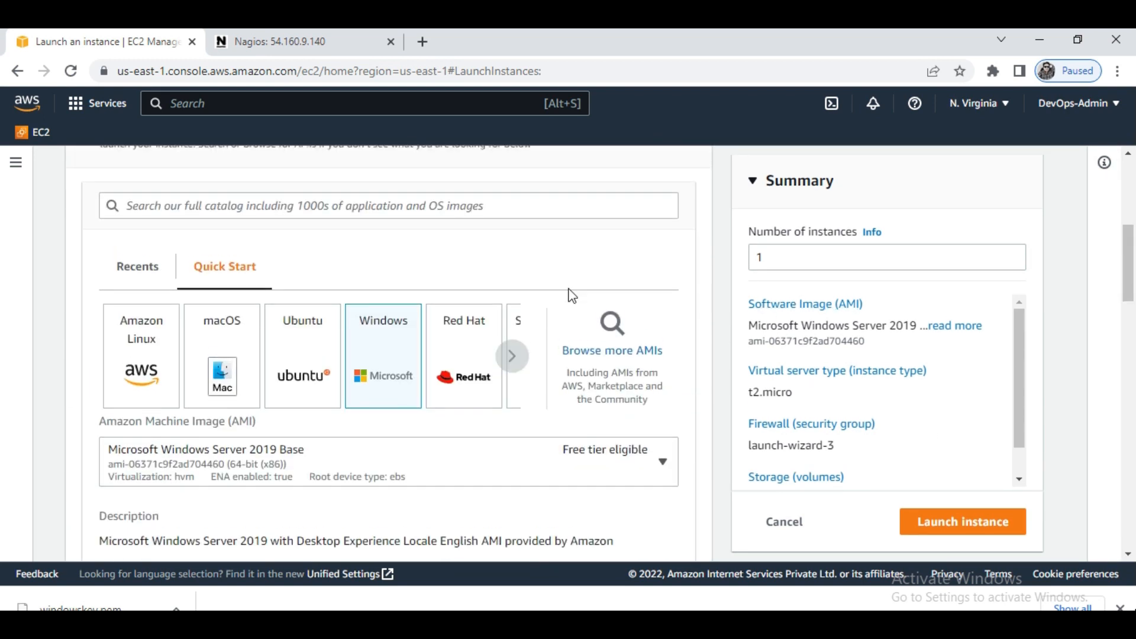
scroll(674, 306, "up", 5)
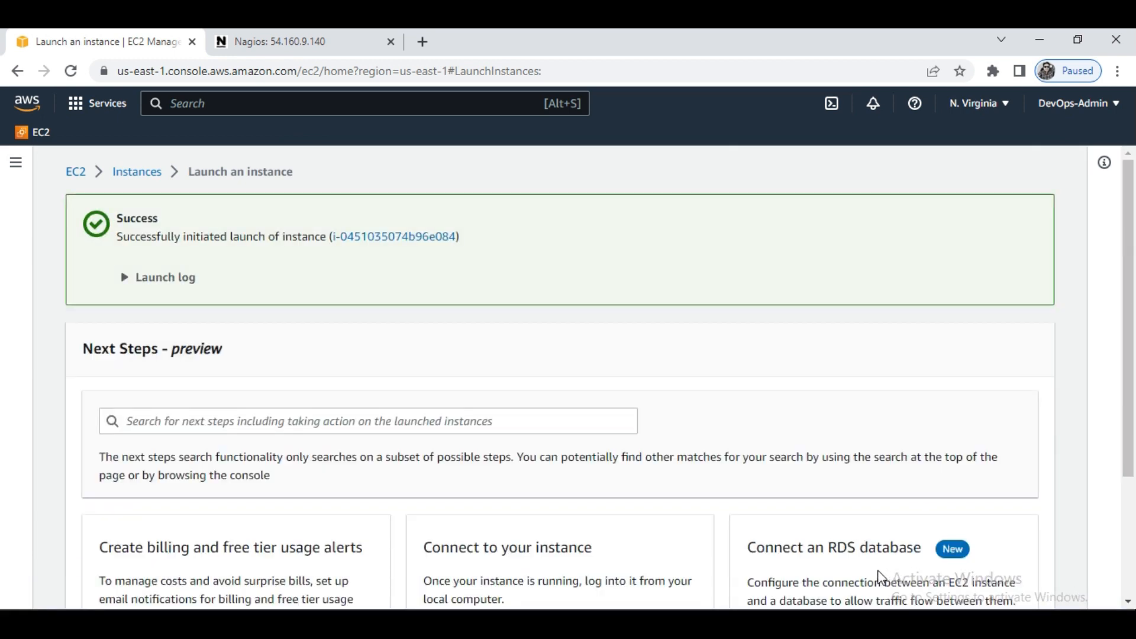
left_click(138, 173)
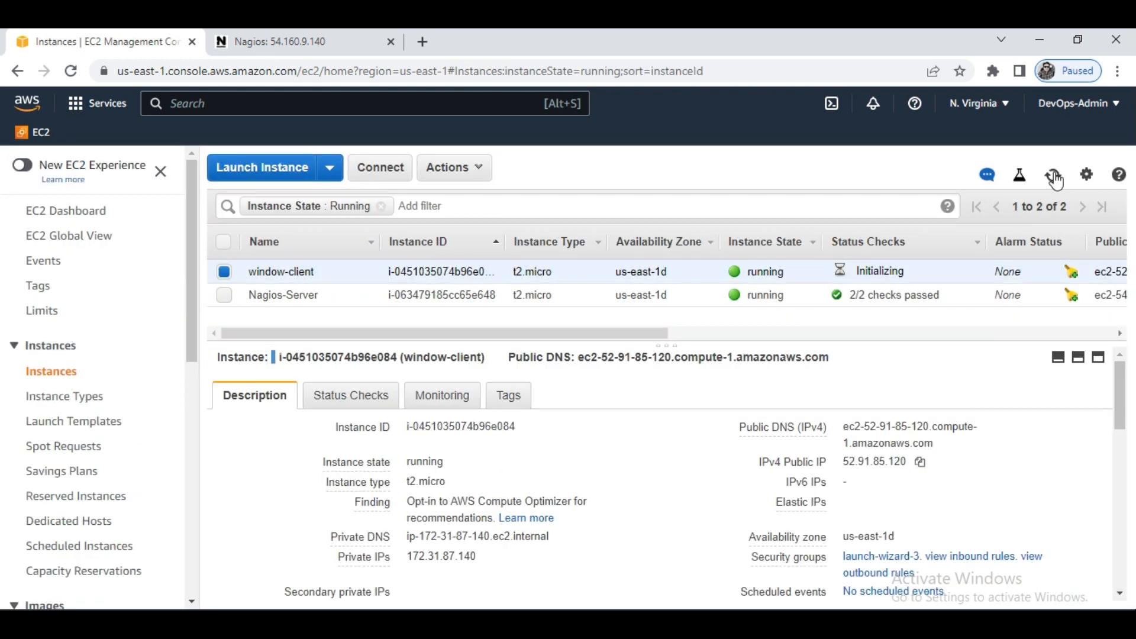
- Filter the list to running instances and refresh it until window-client passes its status checks
left_click(1052, 175)
left_click(1053, 175)
left_click(1056, 180)
left_click(1054, 181)
left_click(1055, 181)
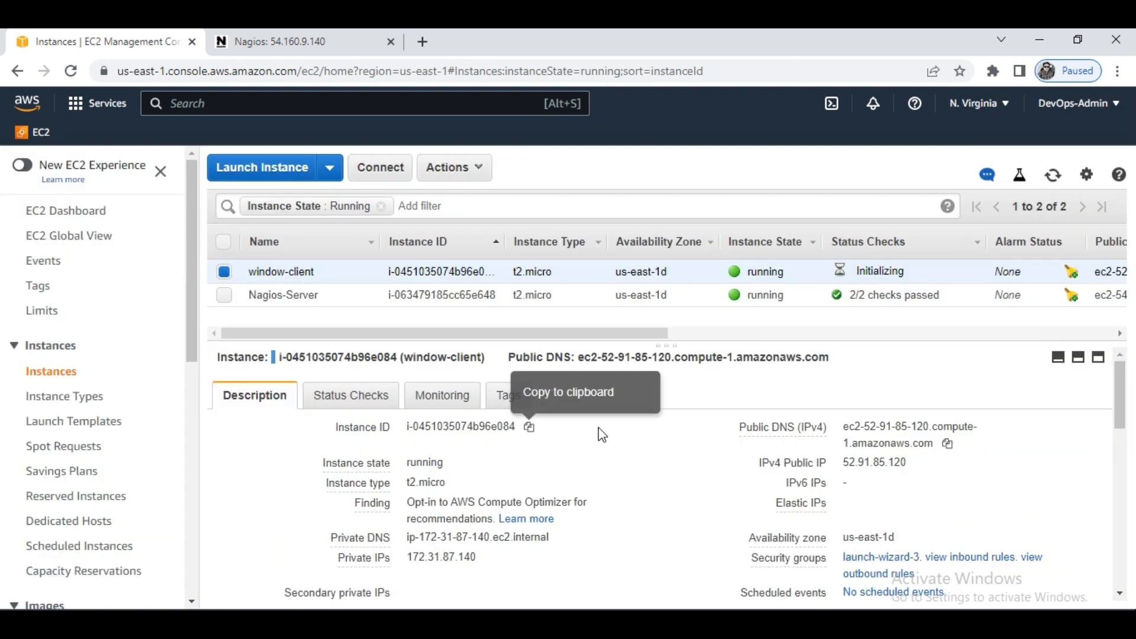
left_click(1054, 175)
left_click(1052, 178)
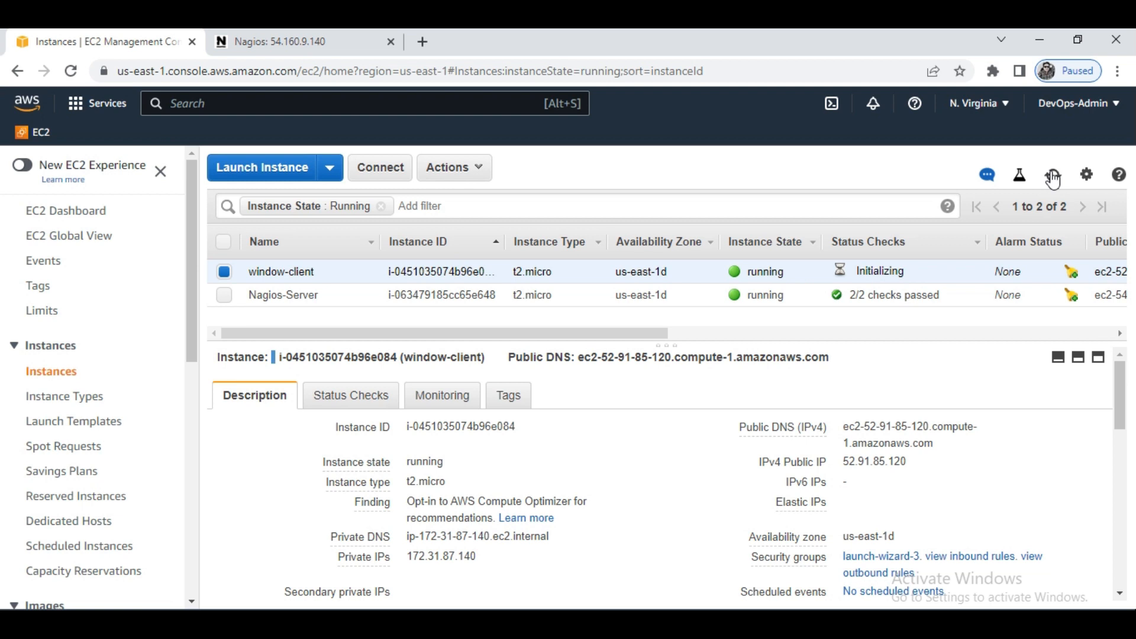
left_click(1052, 177)
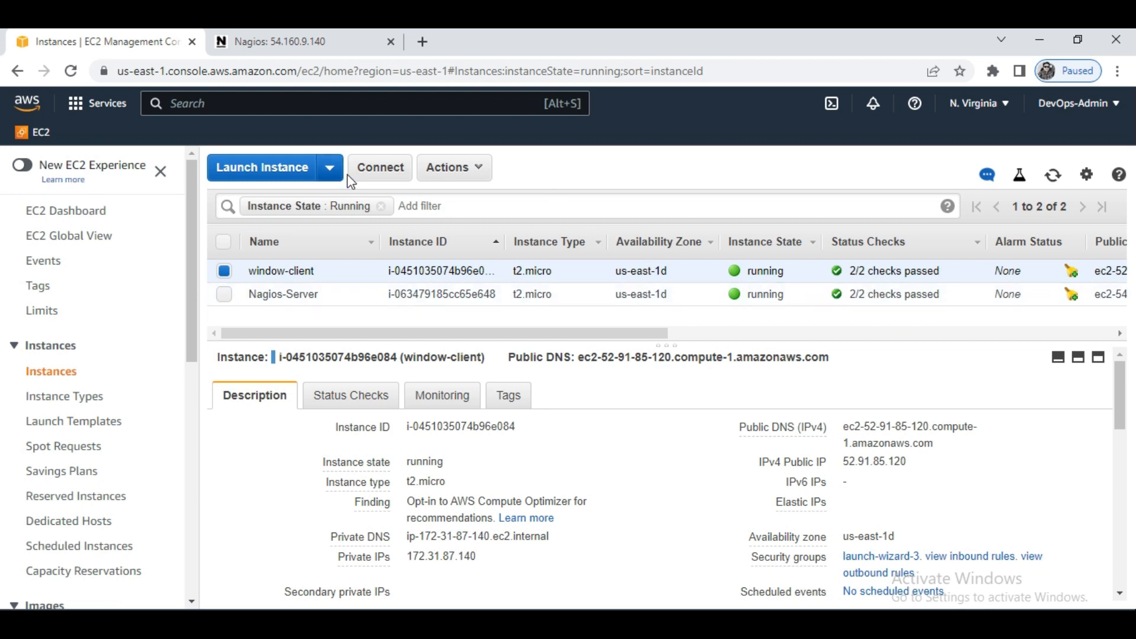
- Decrypt the administrator password for window-client using the windowskey.pem key file from Downloads
left_click(379, 179)
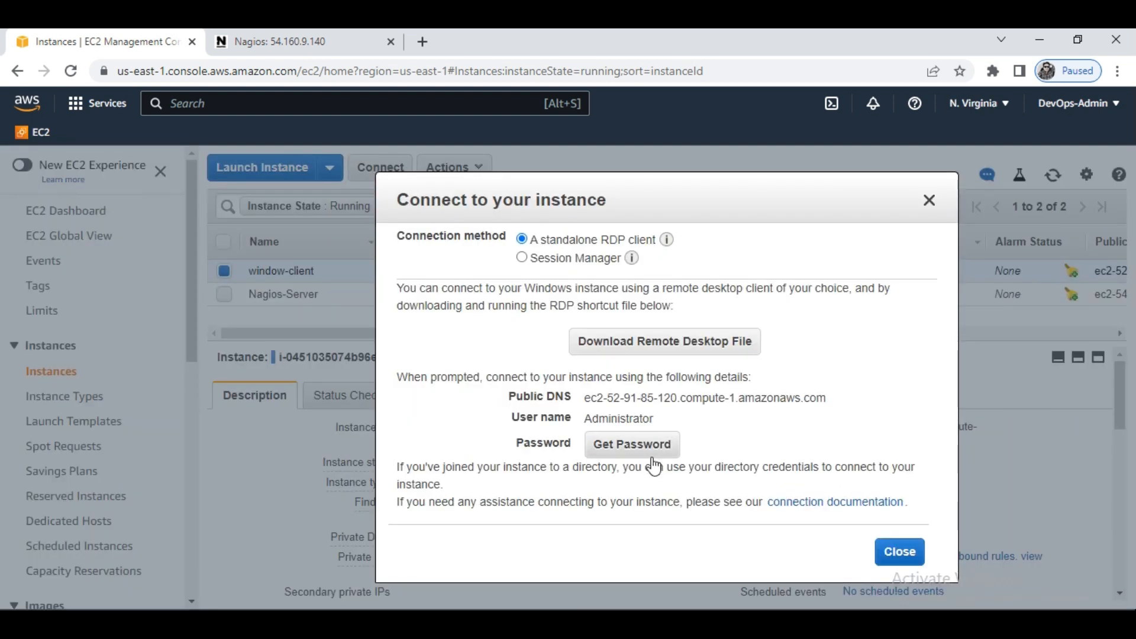
left_click(648, 452)
left_click(621, 367)
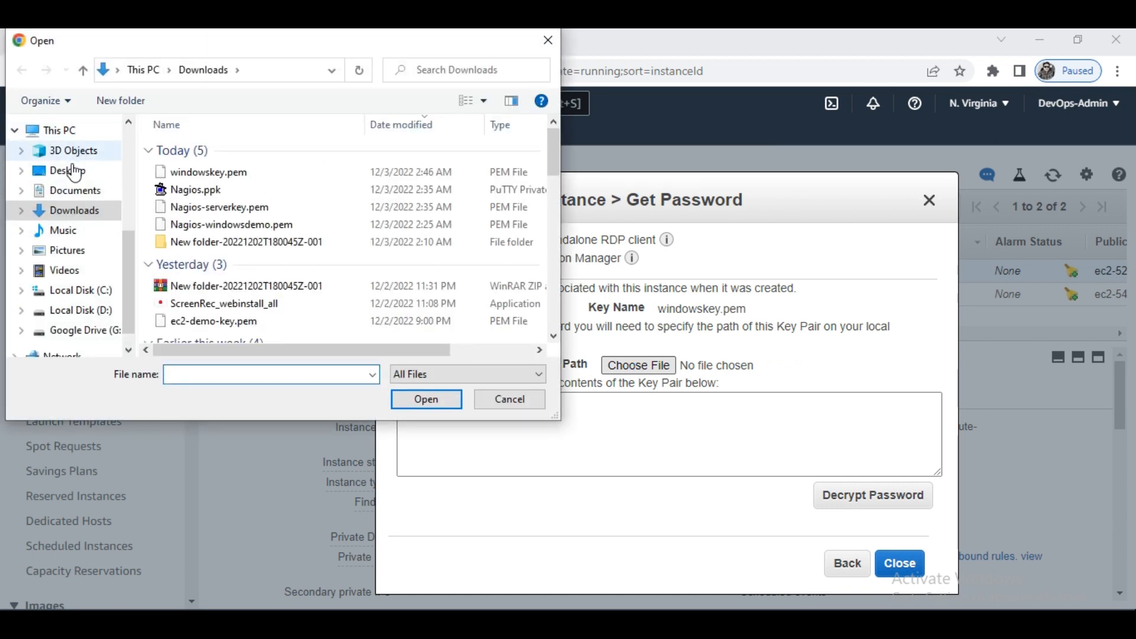
double_click(208, 172)
left_click(857, 496)
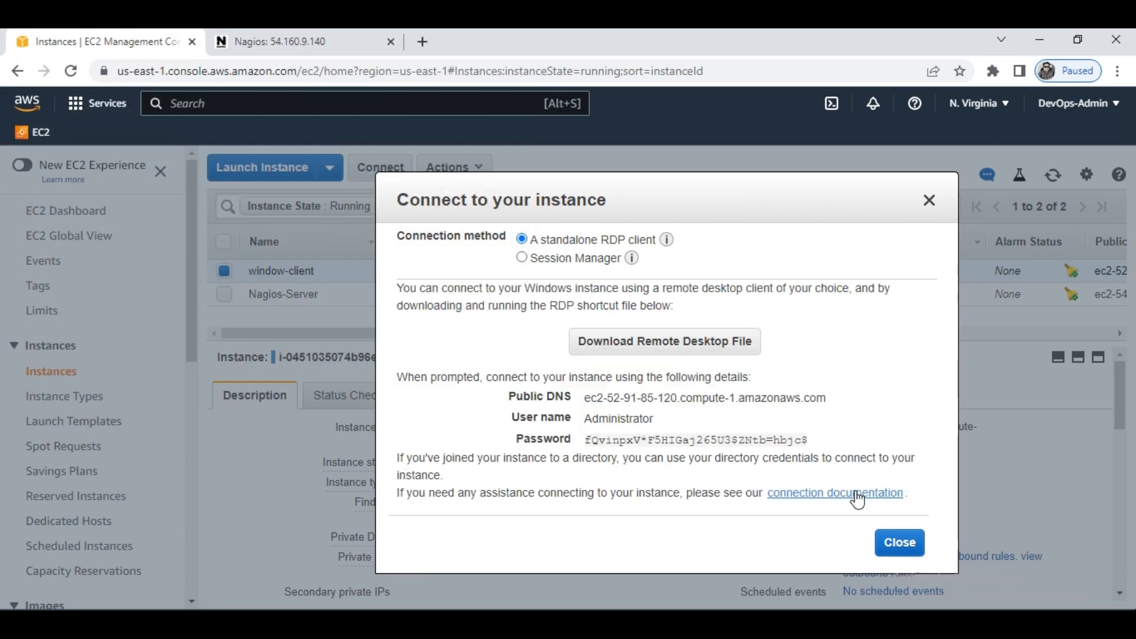
- Copy the instance's public DNS, ec2-52-91-85-120.compute-1.amazonaws.com, and start a connection to it in Remote Desktop Connection
left_click_drag(585, 404, 933, 415)
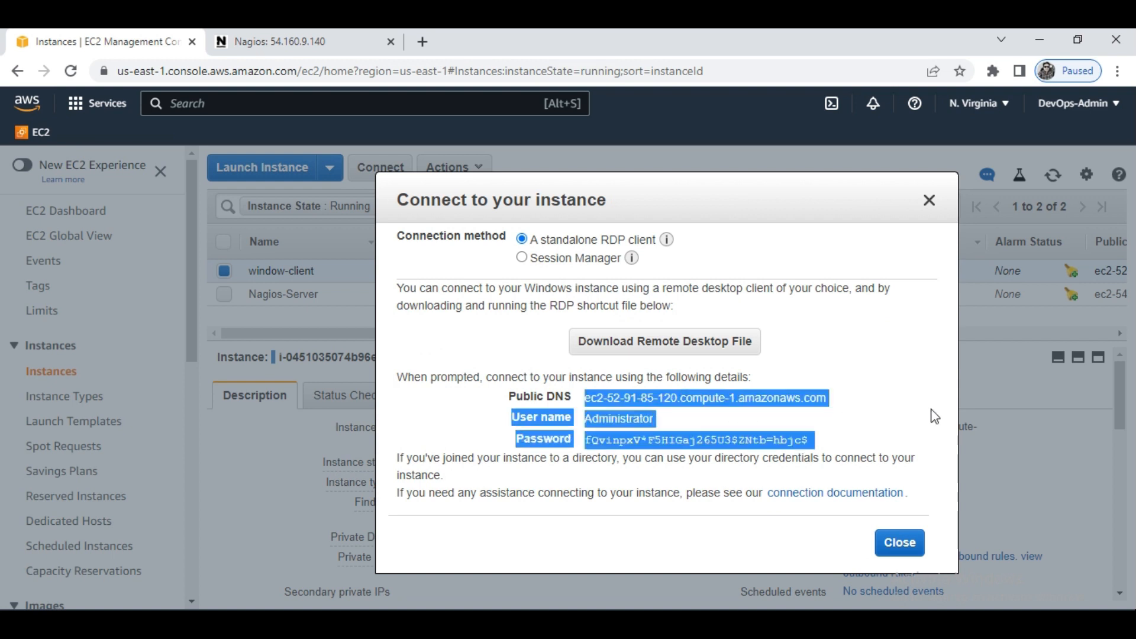
left_click_drag(832, 397, 827, 392)
key("ctrl+c")
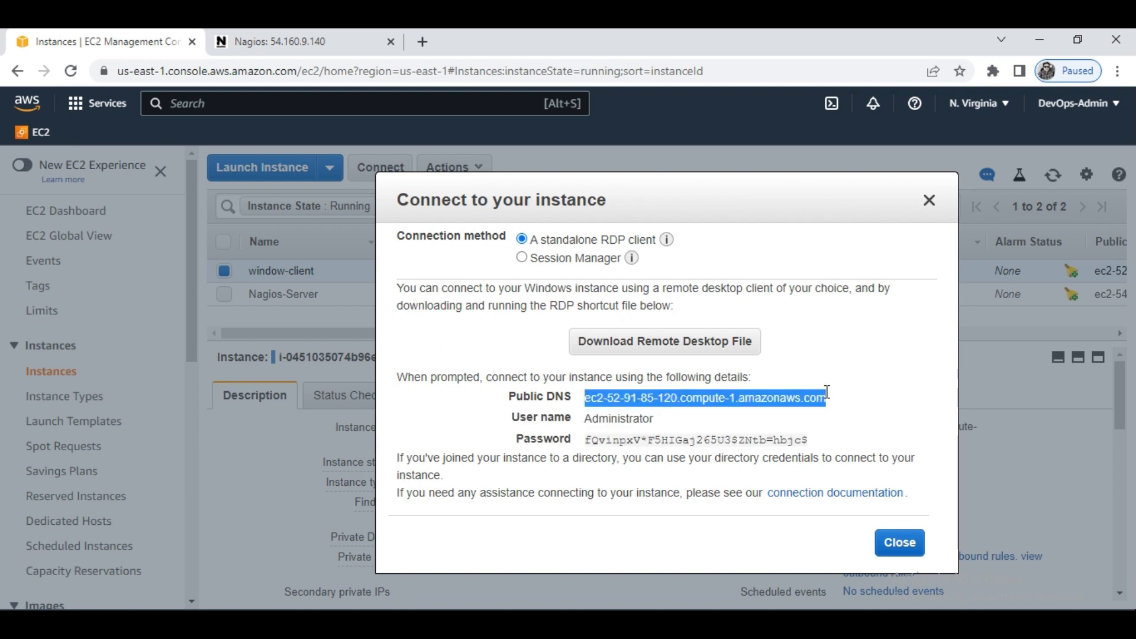
key("super")
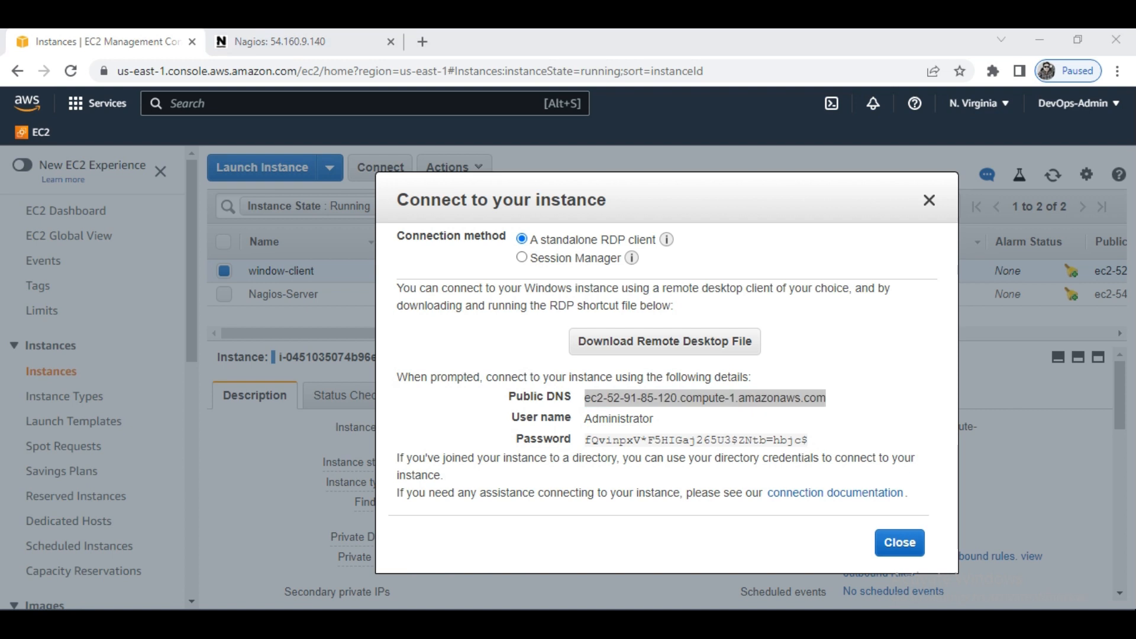
type("d")
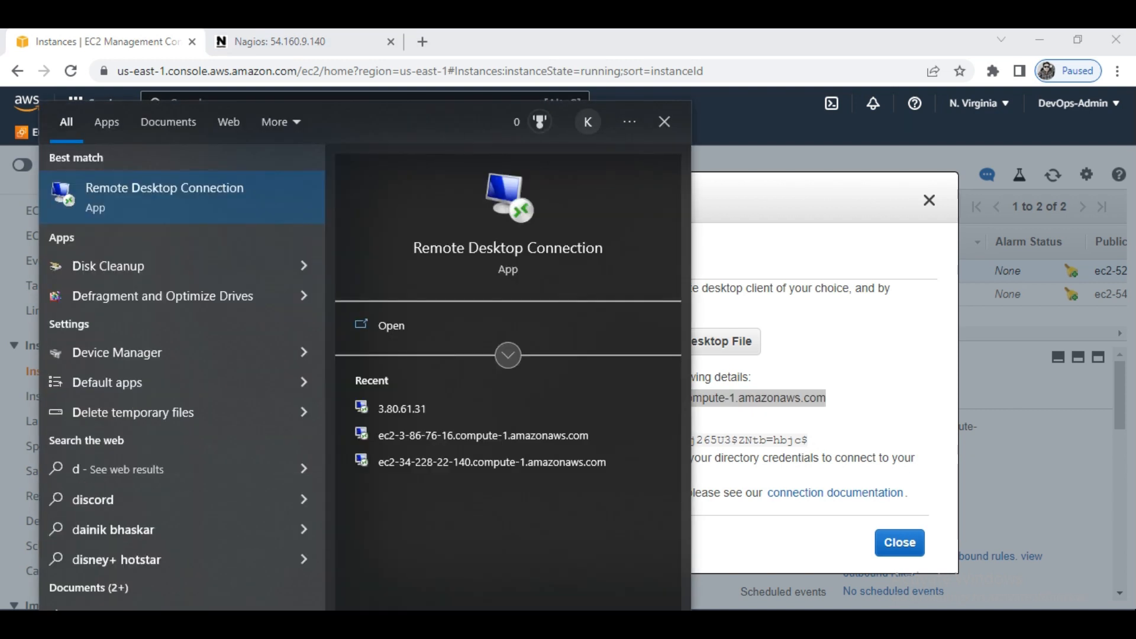
key("BackSpace")
type("rdp")
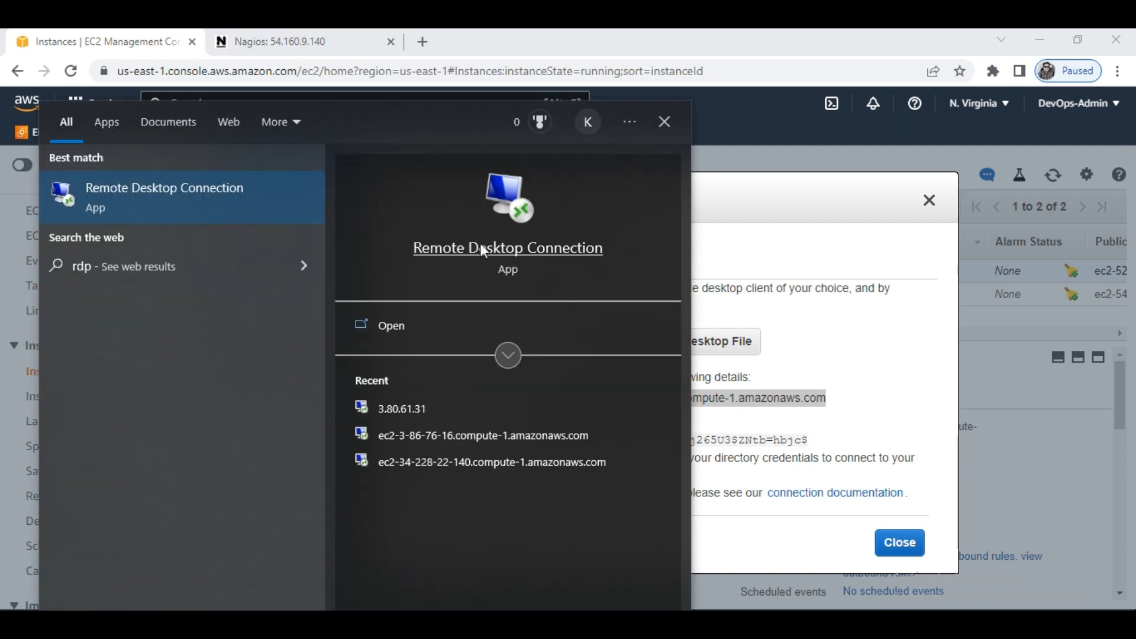
left_click(483, 225)
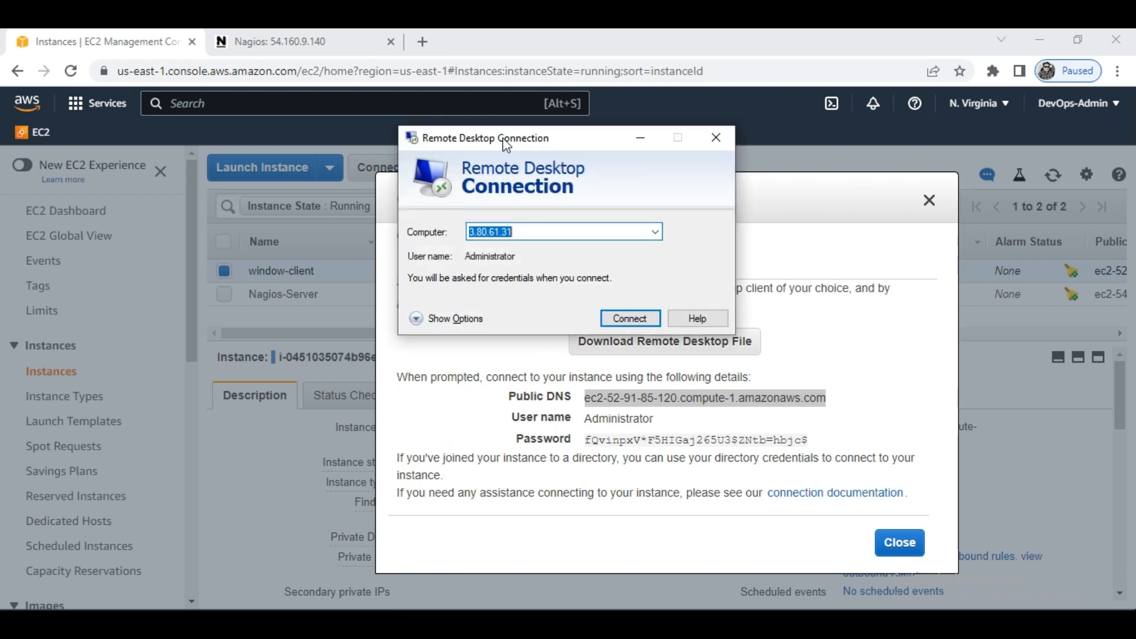
key("ctrl+v")
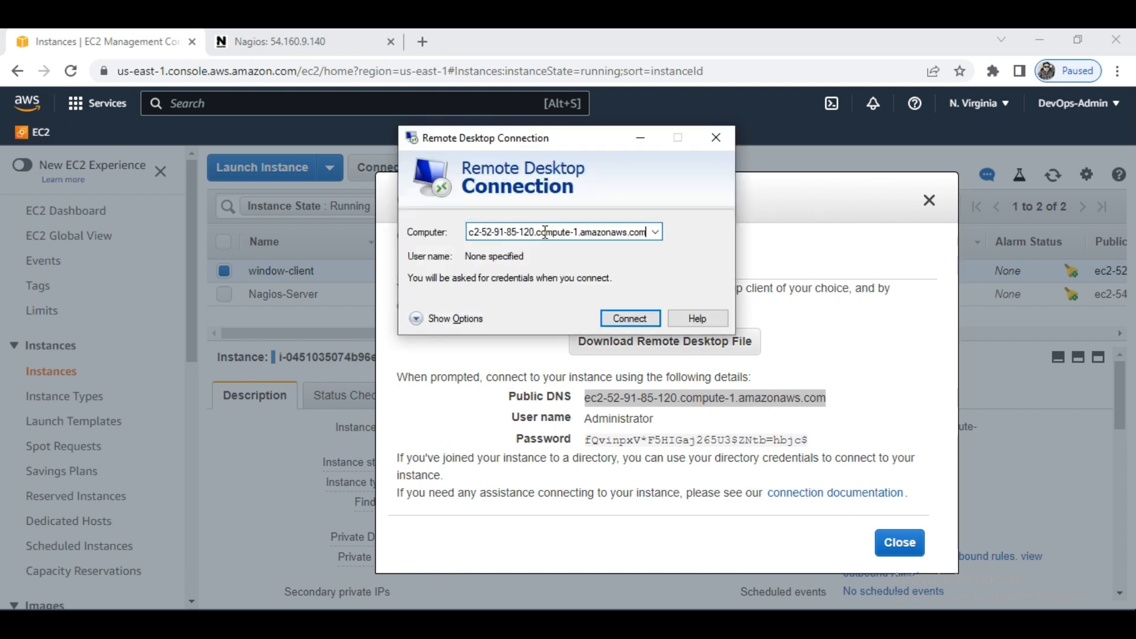
left_click(629, 318)
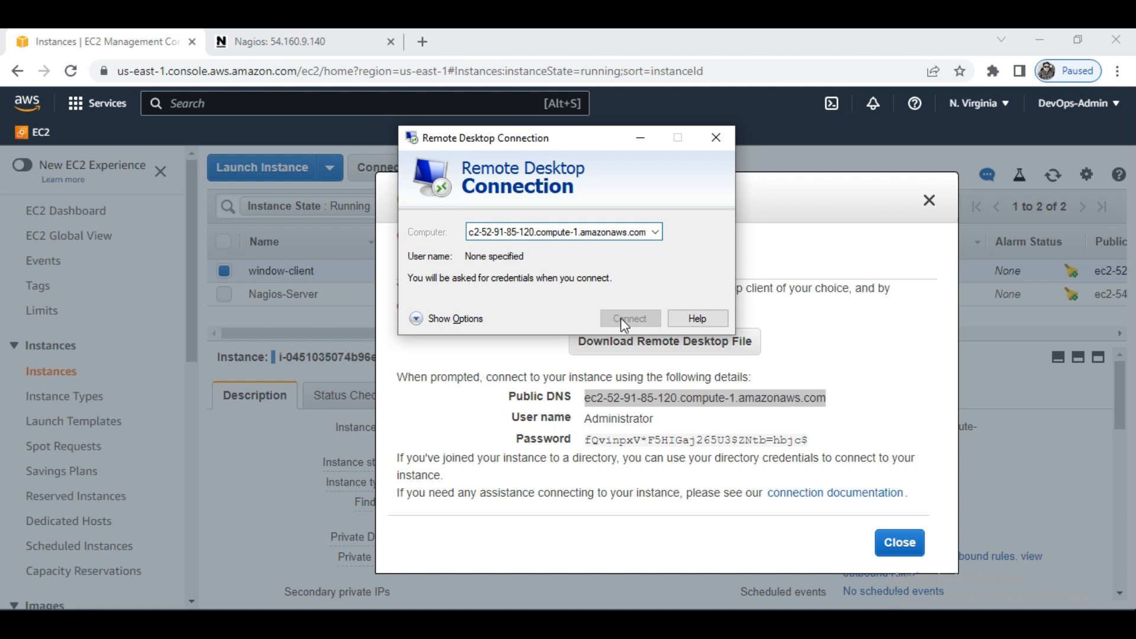
- Sign in to the remote connection as Administrator with the instance's decrypted password, and connect despite the certificate errors
double_click(632, 419)
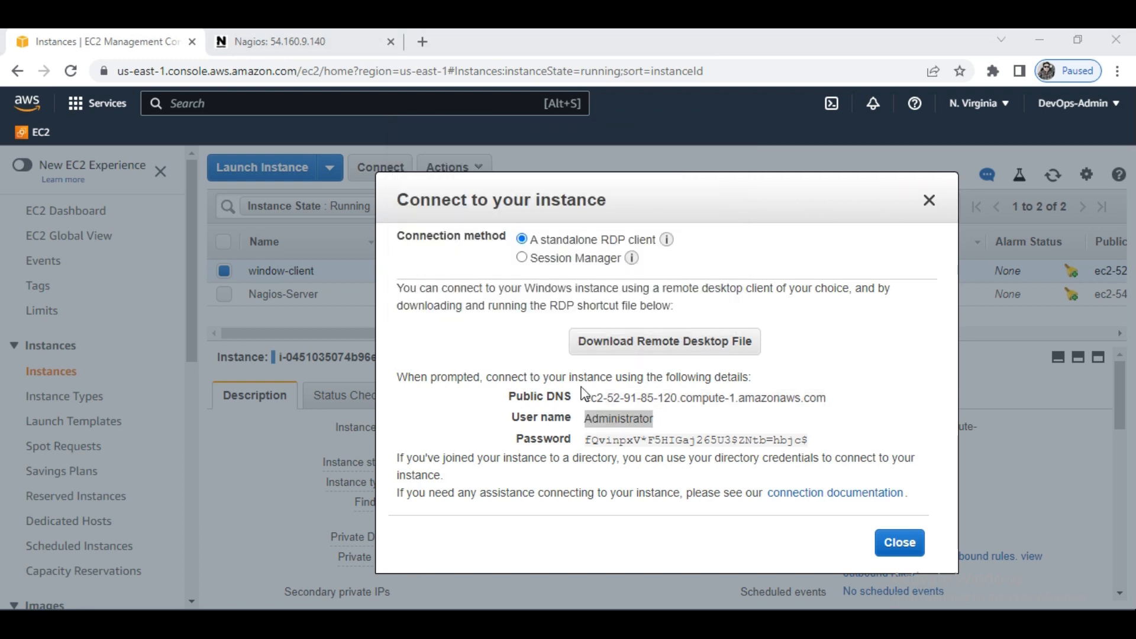
type("Administrator")
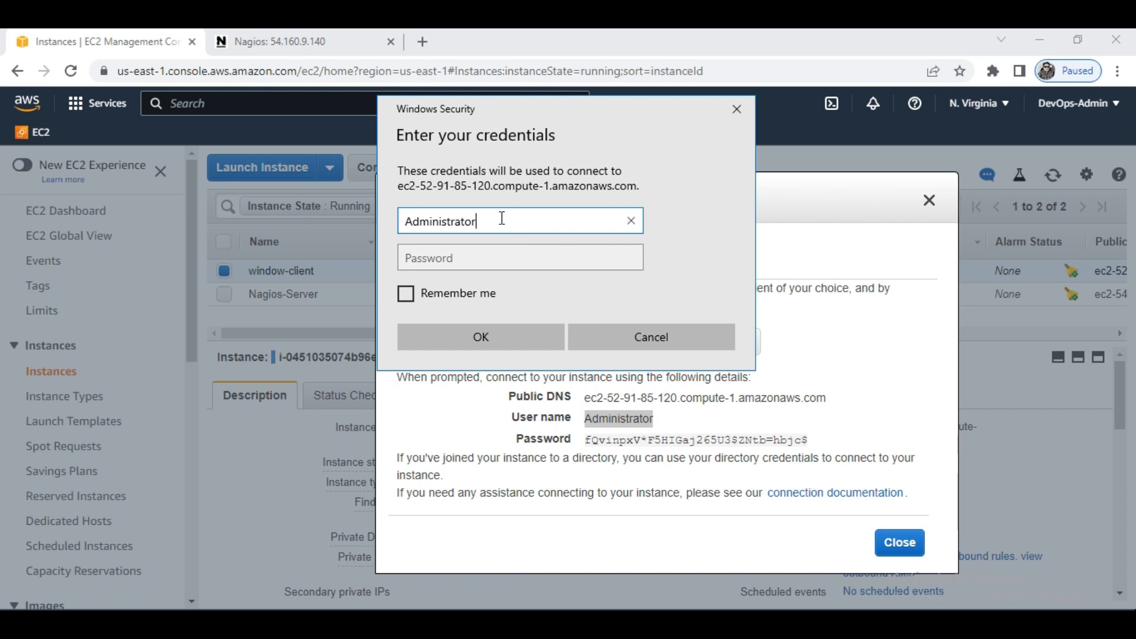
left_click(624, 441)
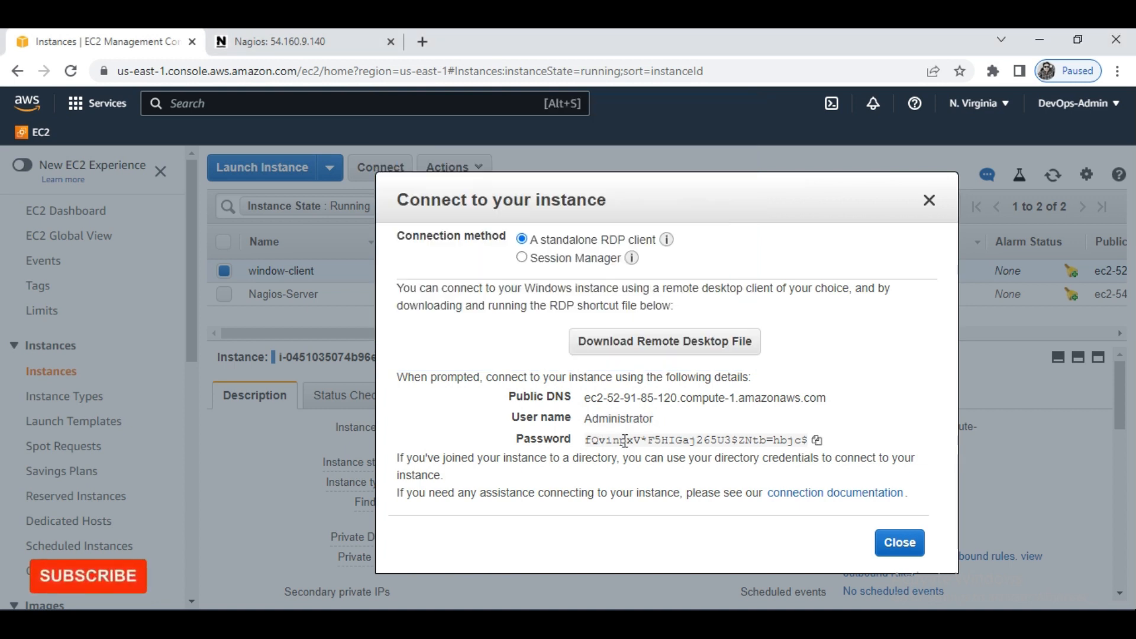
left_click(816, 440)
key("alt+Tab")
left_click(482, 259)
key("ctrl+v")
left_click(481, 336)
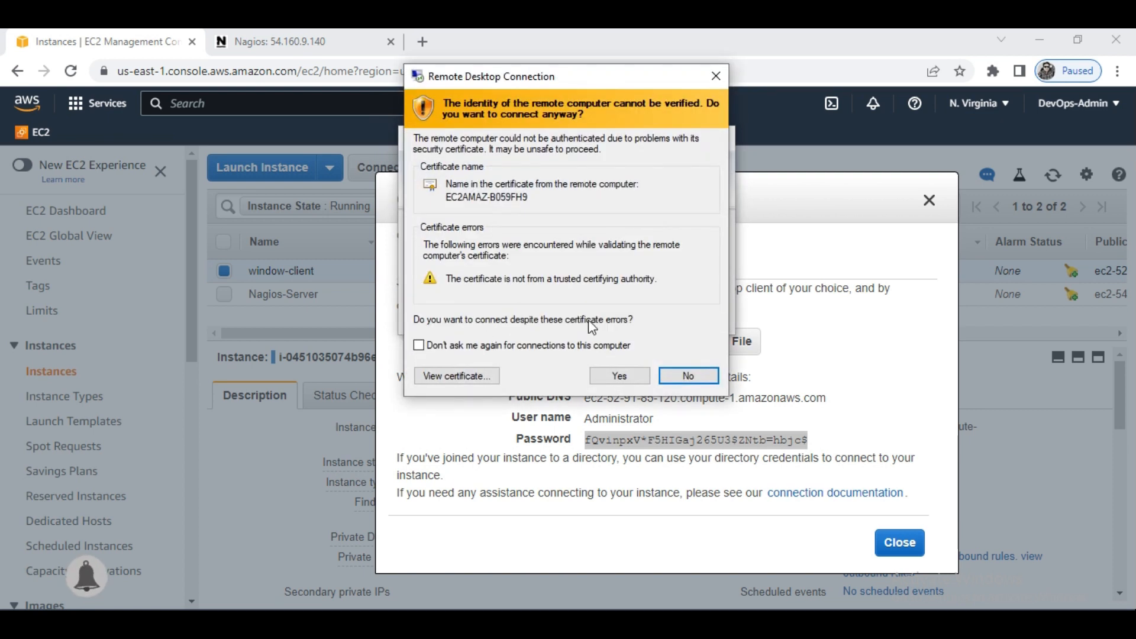
left_click(609, 378)
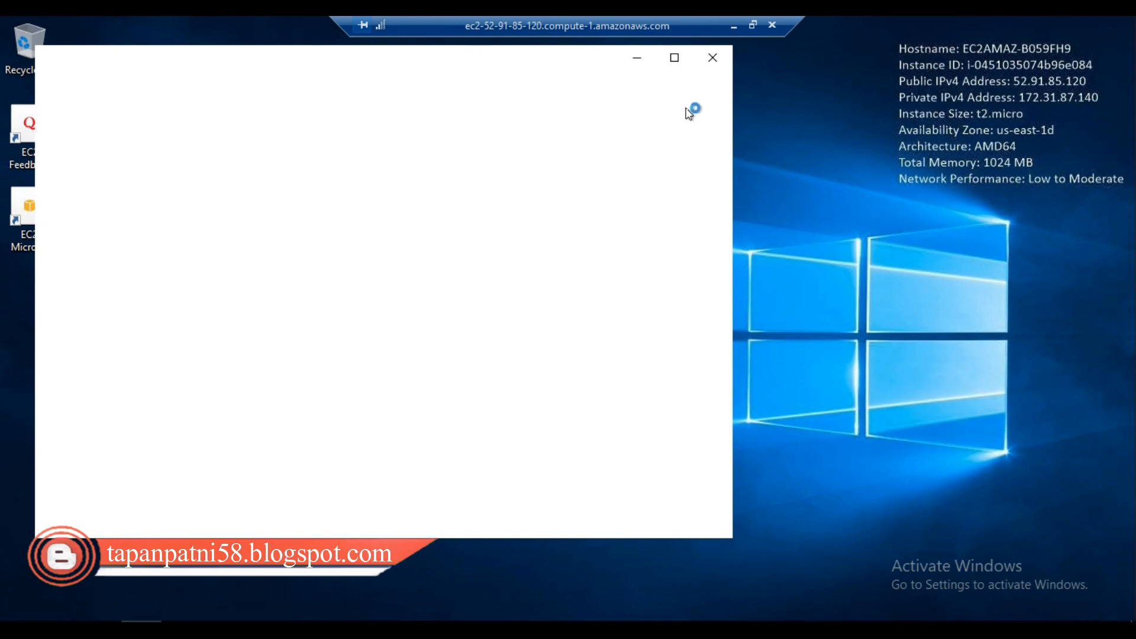
- Maximize Internet Explorer, postpone its initial setup, and open the custom security level settings for the Internet zone
left_click(674, 58)
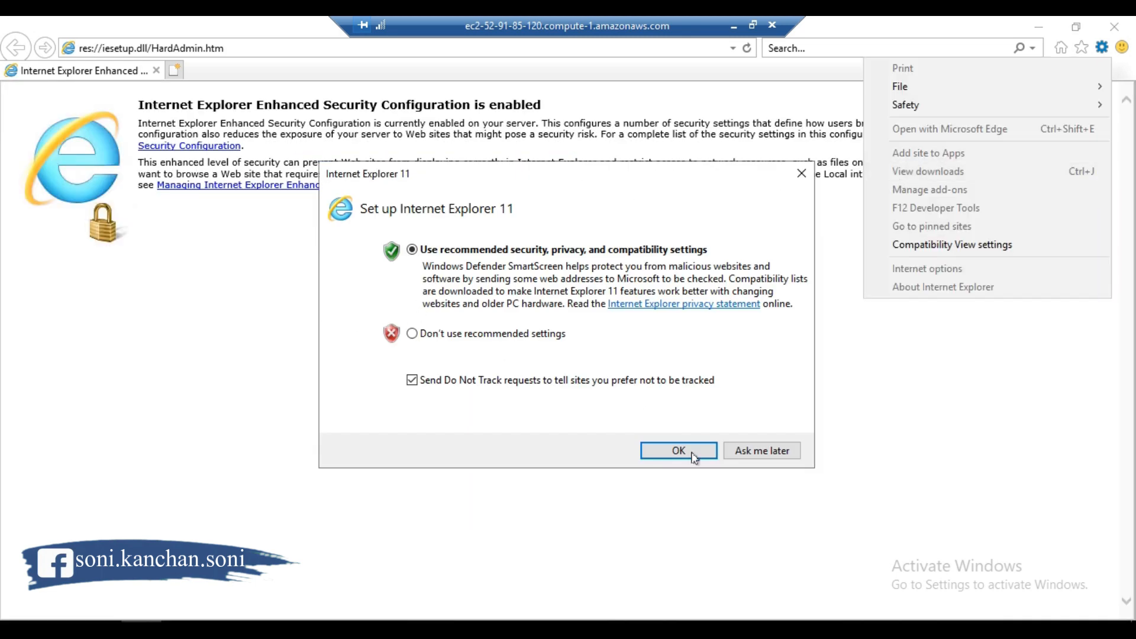
left_click(772, 454)
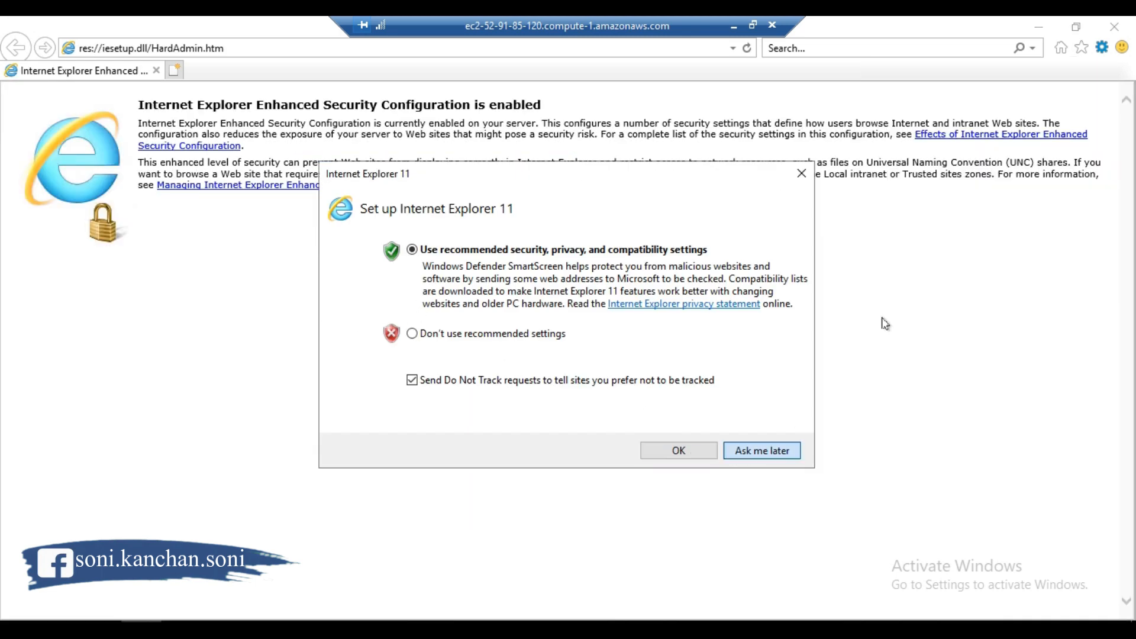
left_click(1101, 52)
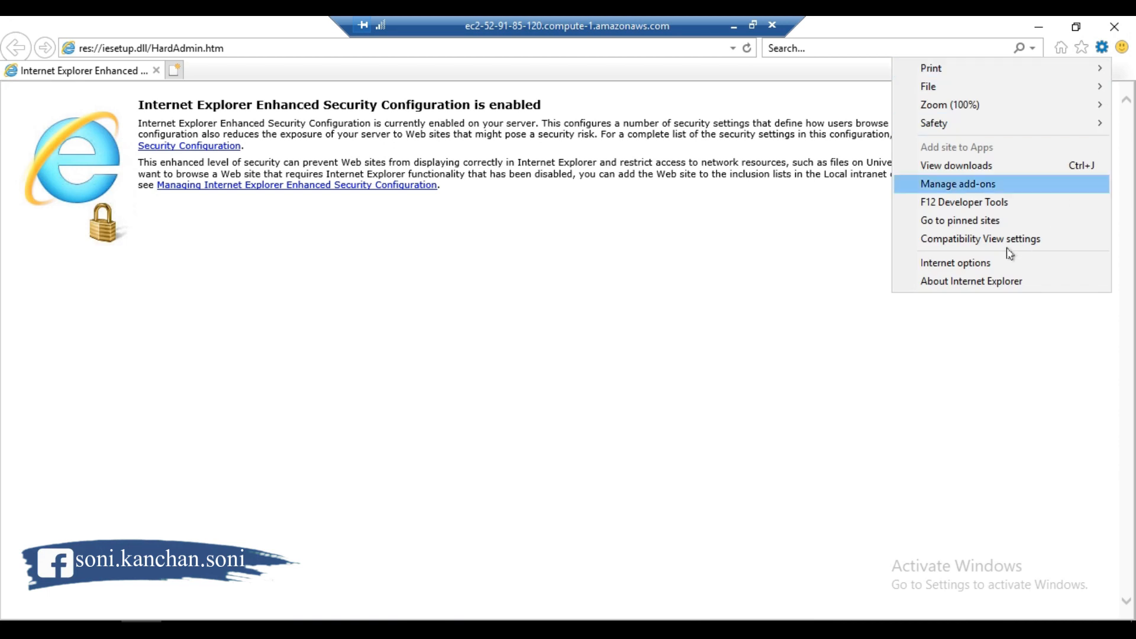
left_click(966, 264)
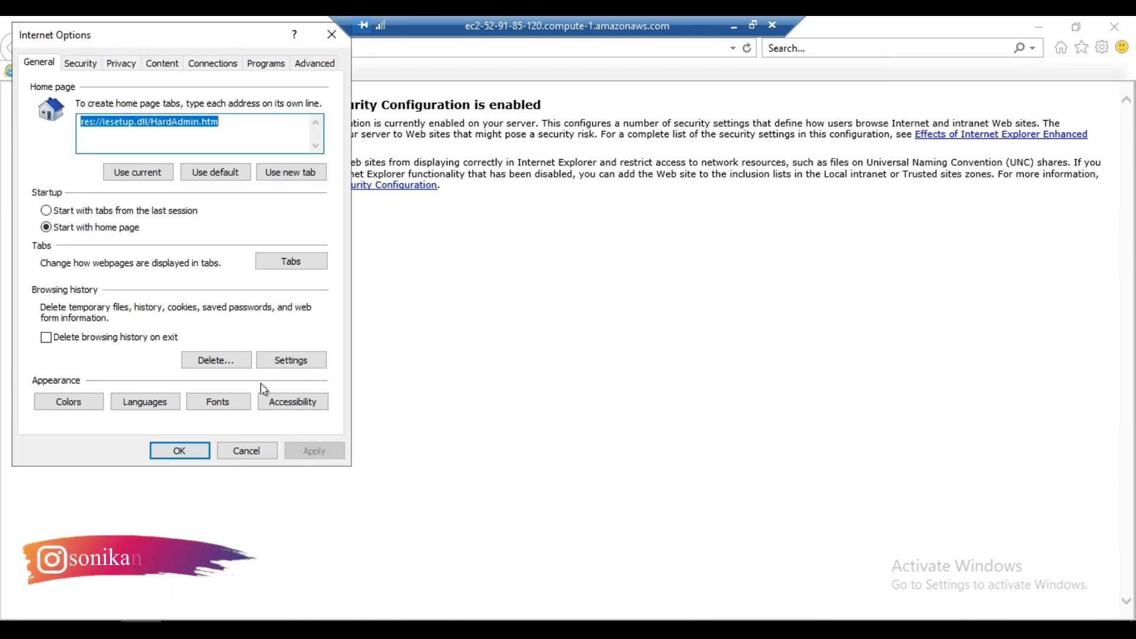
left_click(85, 68)
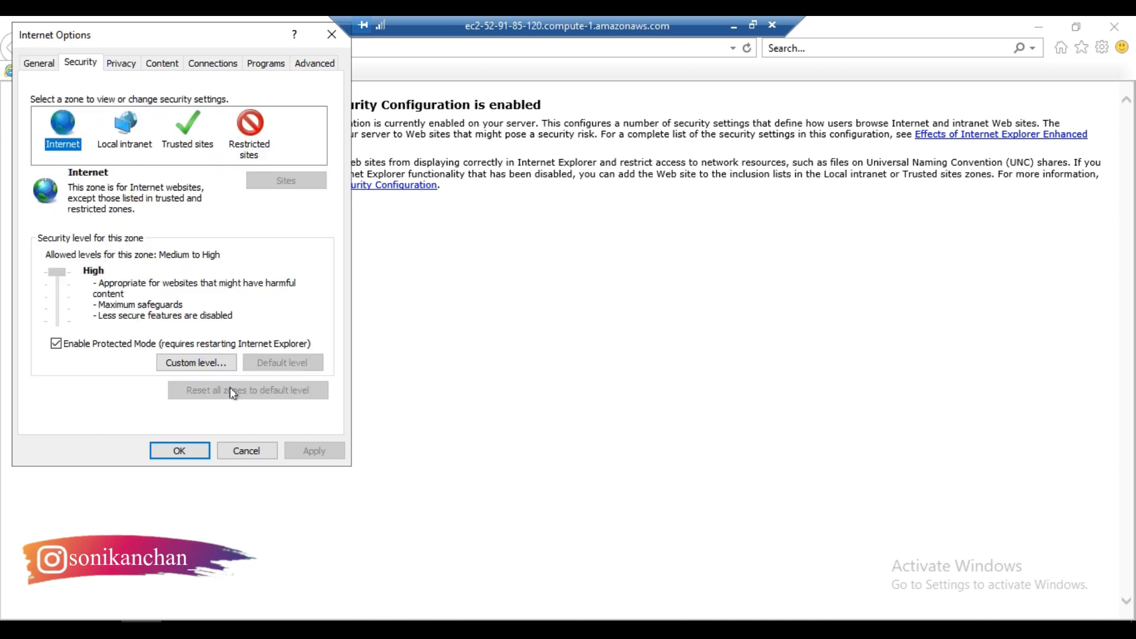
left_click(196, 362)
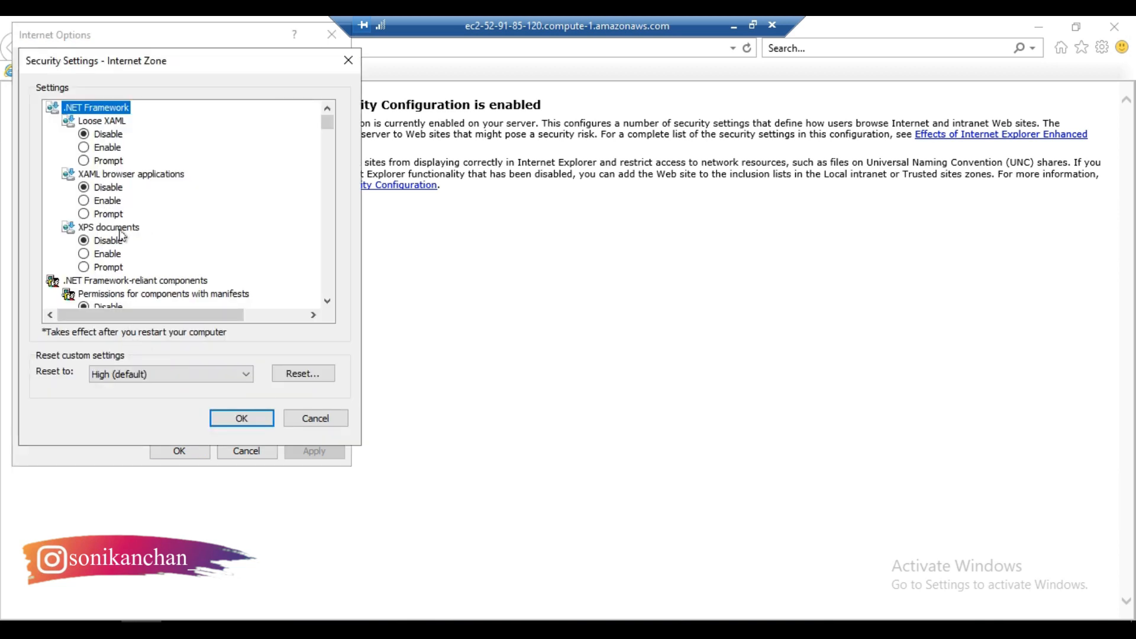
- Enable downloading of both signed and unsigned ActiveX controls in the Internet zone's security settings
scroll(122, 236, "down", 6)
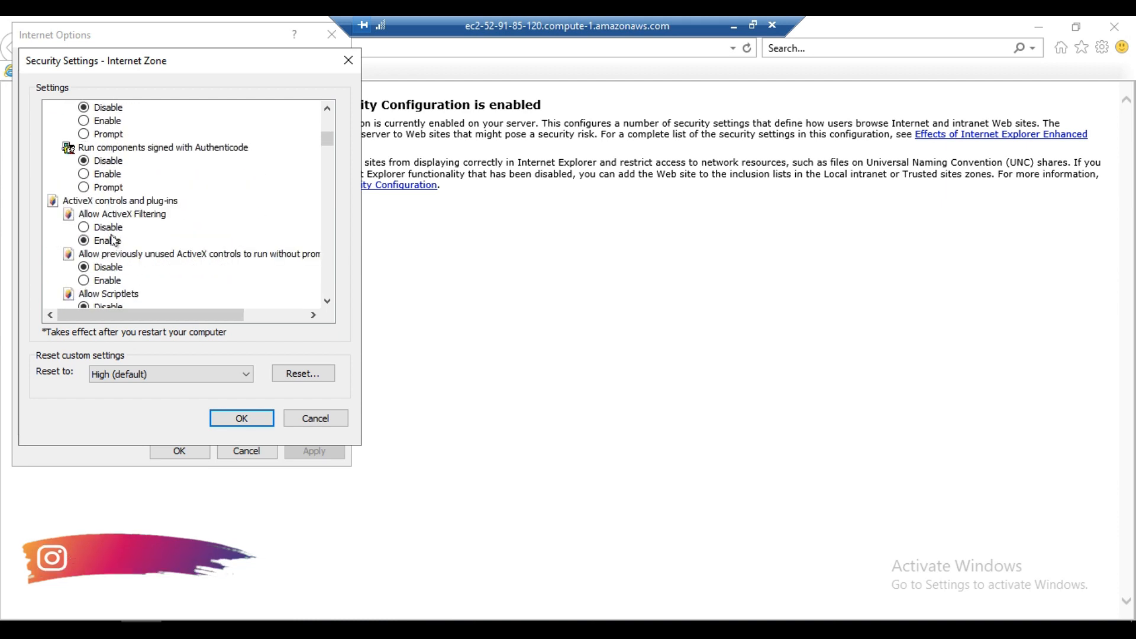
scroll(112, 240, "down", 2)
scroll(113, 251, "down", 2)
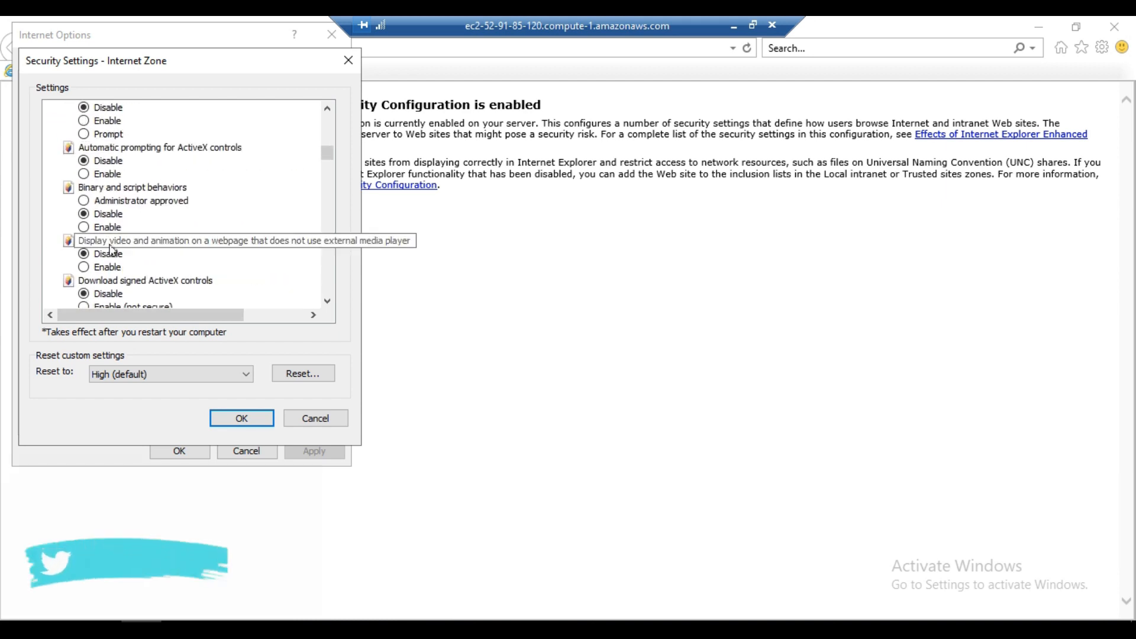
scroll(112, 251, "down", 1)
scroll(102, 194, "up", 1)
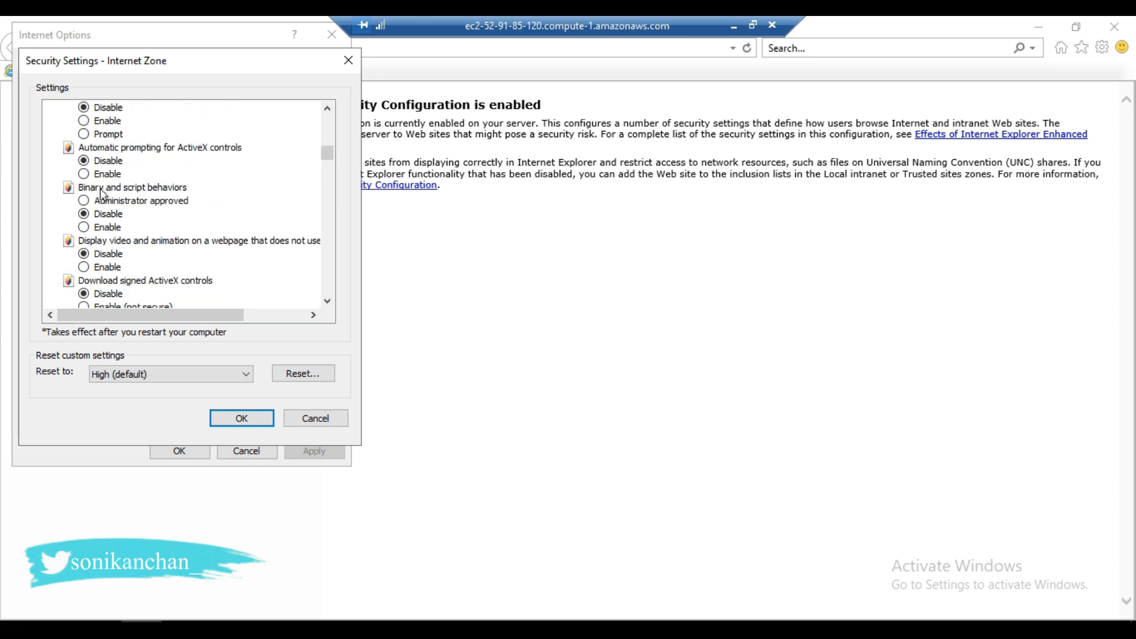
scroll(116, 266, "down", 1)
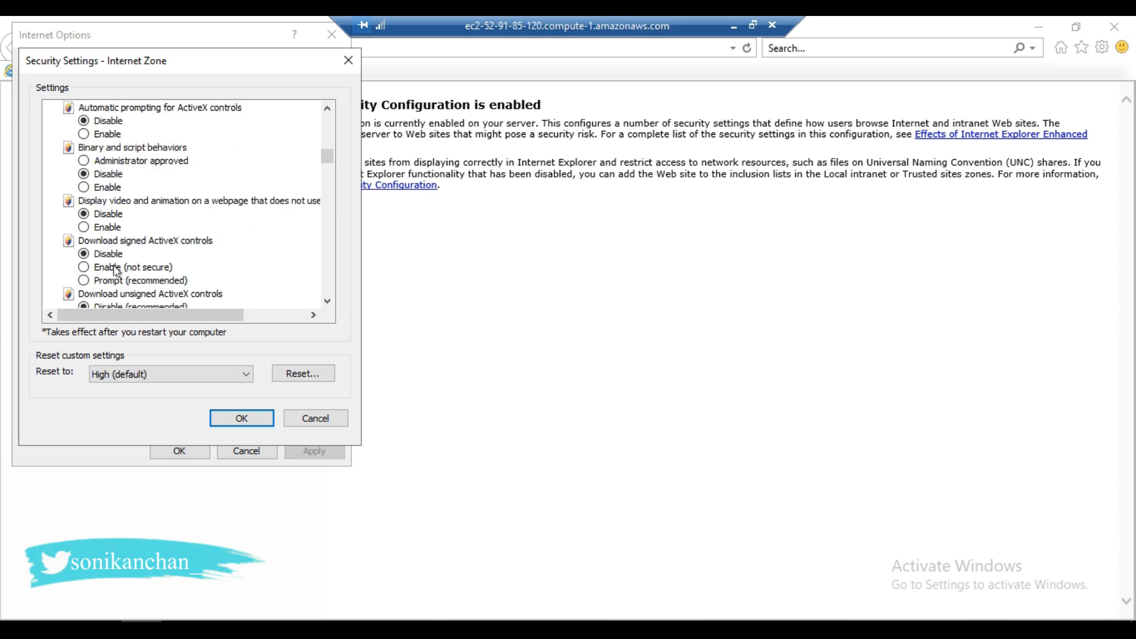
scroll(107, 259, "down", 1)
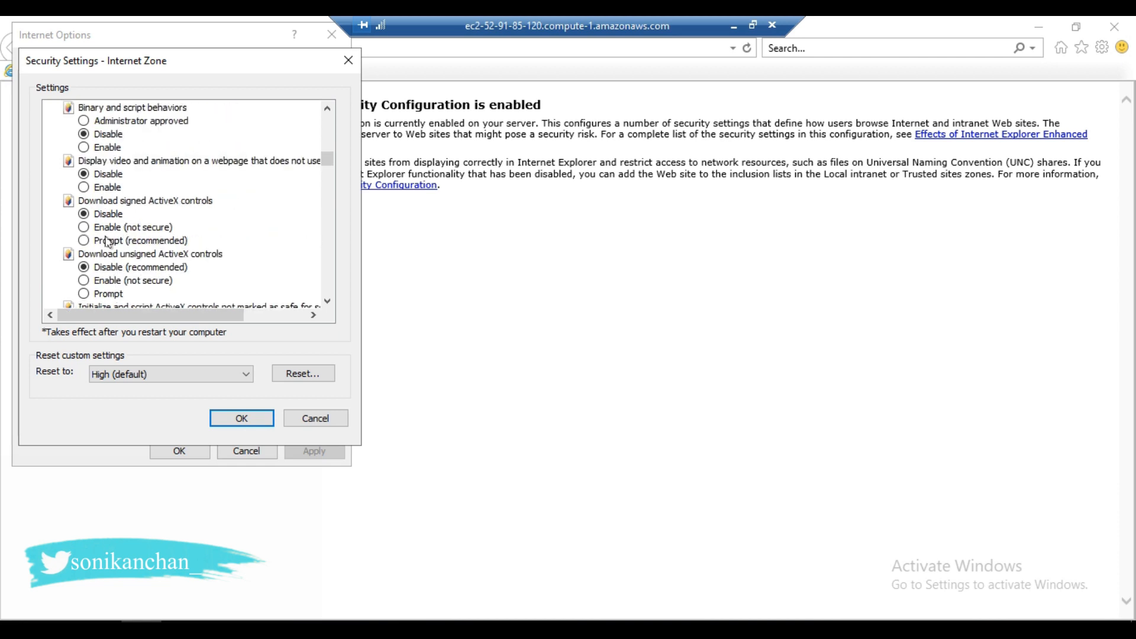
left_click(108, 231)
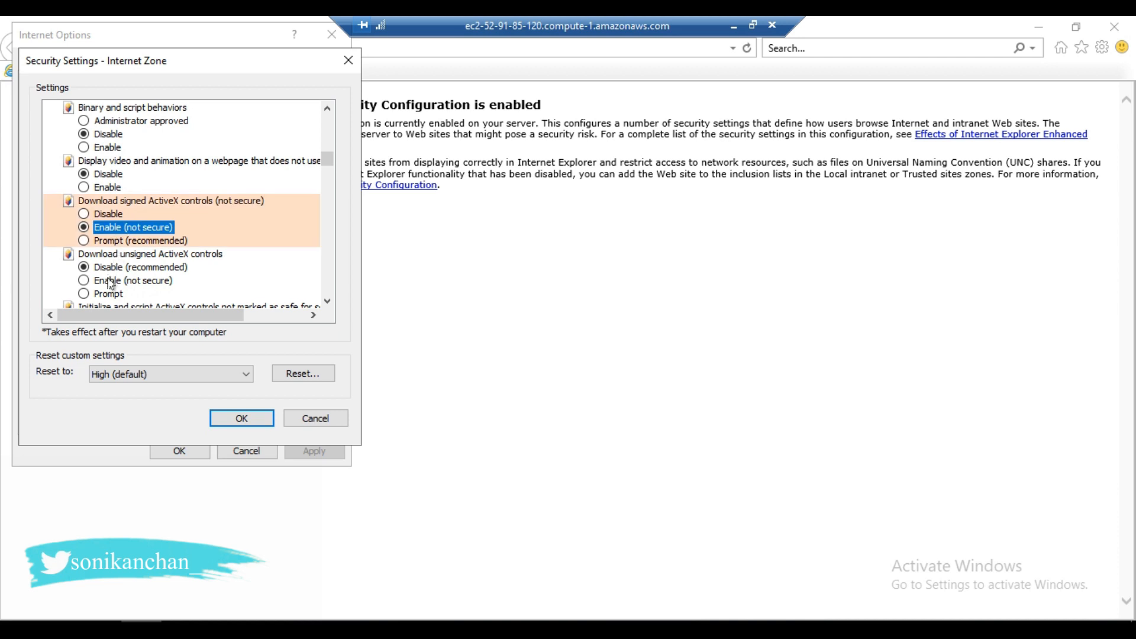
left_click(106, 281)
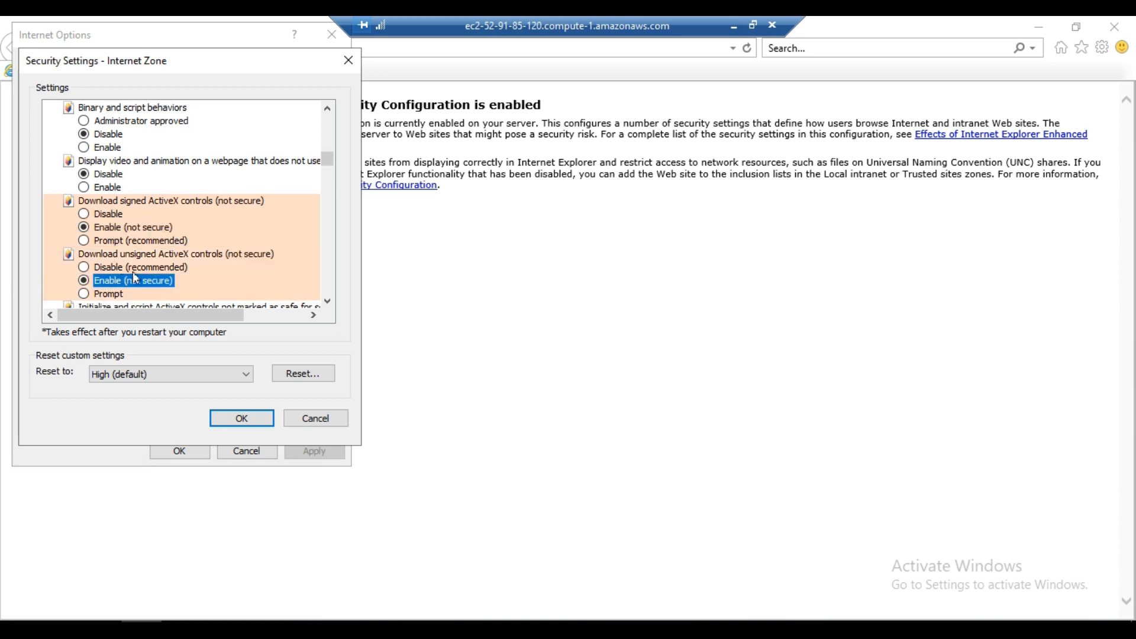
- Enable file download and font download for the Internet zone, and confirm the changed security settings
scroll(152, 269, "down", 1)
scroll(152, 267, "down", 3)
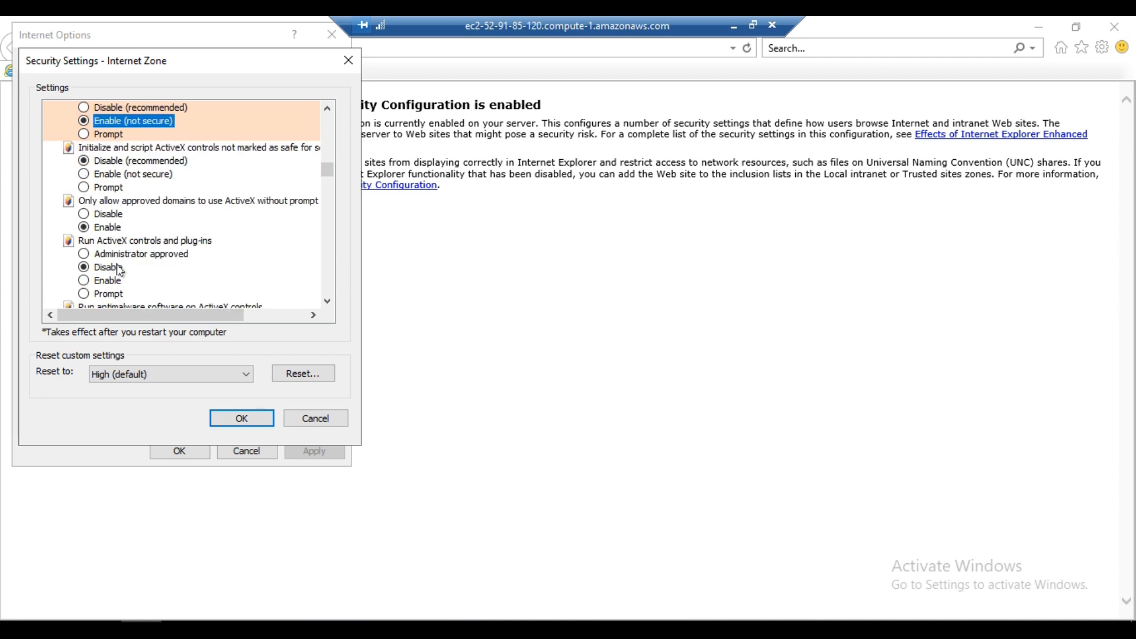
scroll(124, 269, "down", 6)
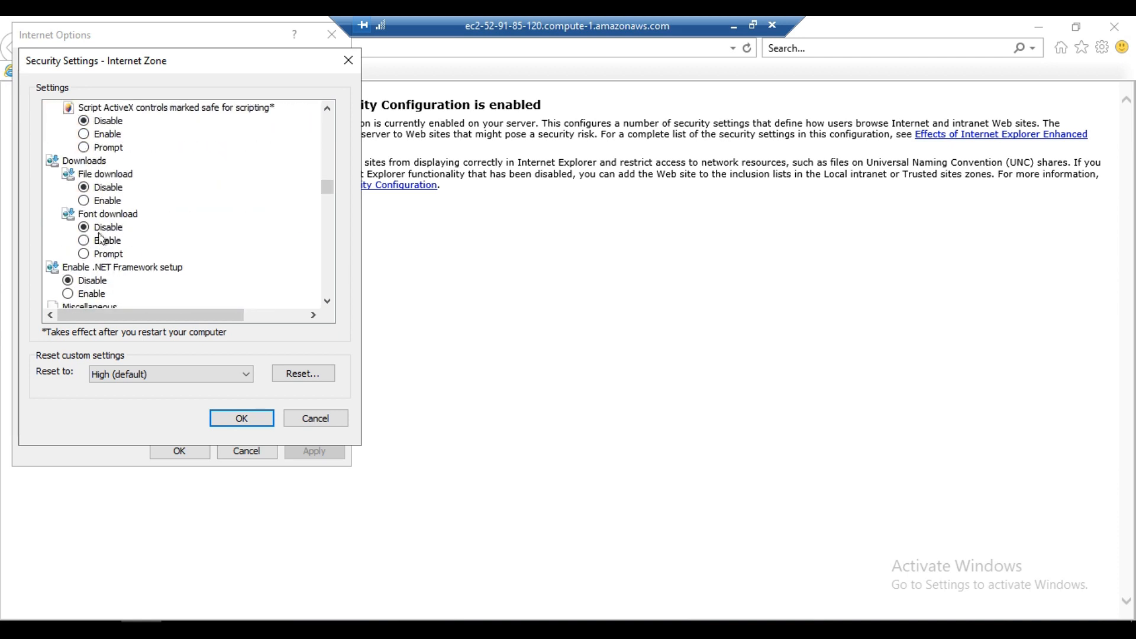
left_click(98, 202)
scroll(106, 248, "down", 1)
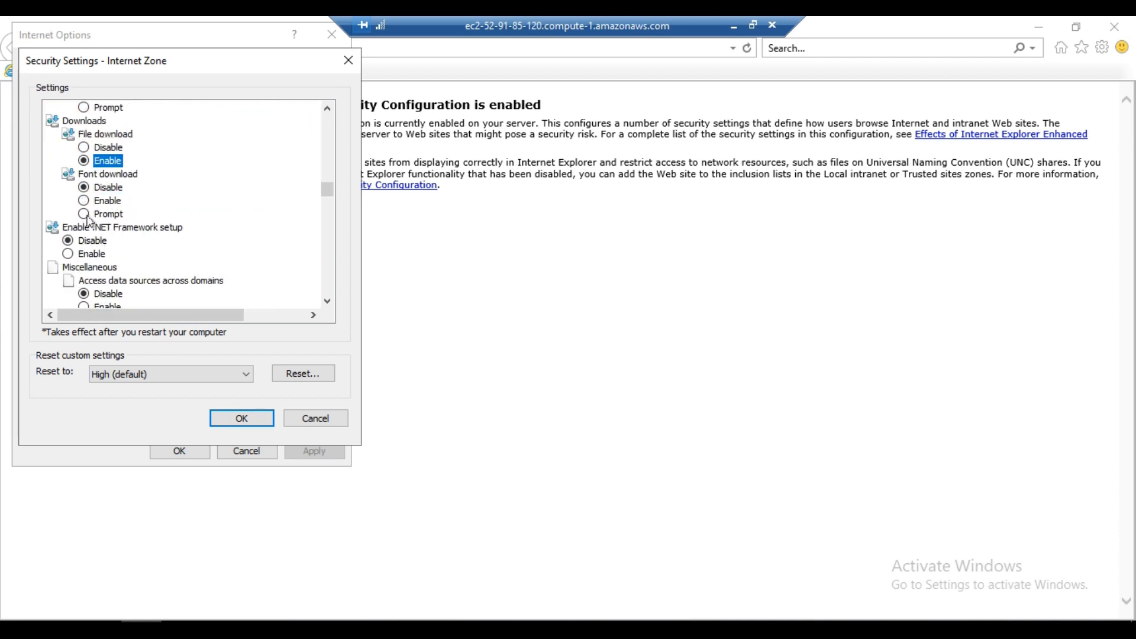
left_click(103, 202)
scroll(114, 275, "down", 2)
scroll(99, 251, "up", 2)
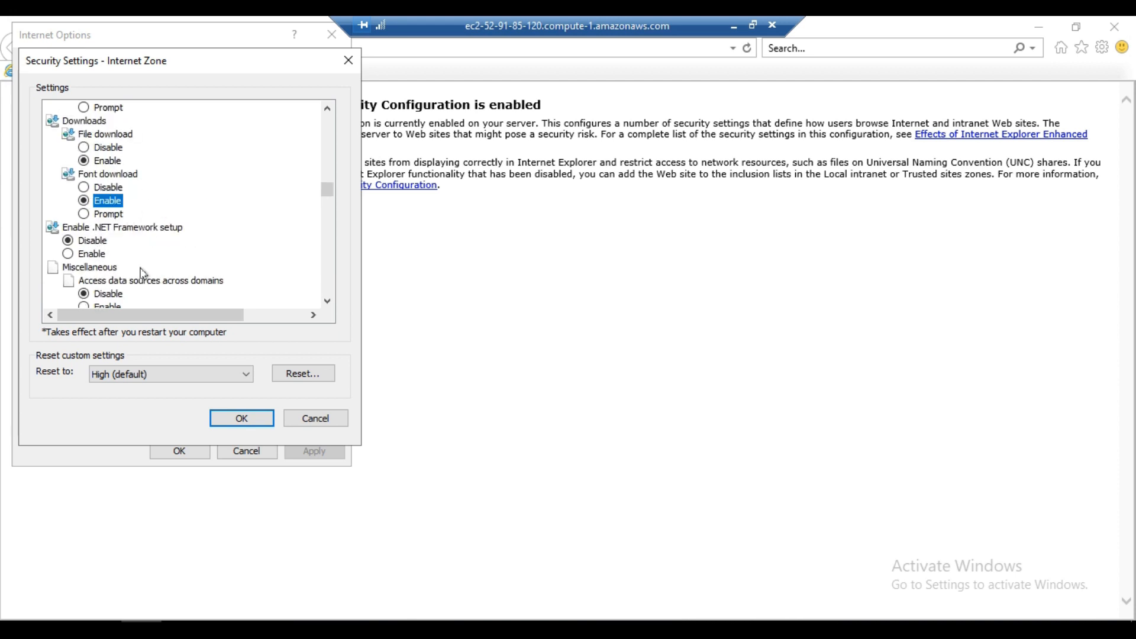
scroll(144, 273, "down", 1)
left_click(240, 419)
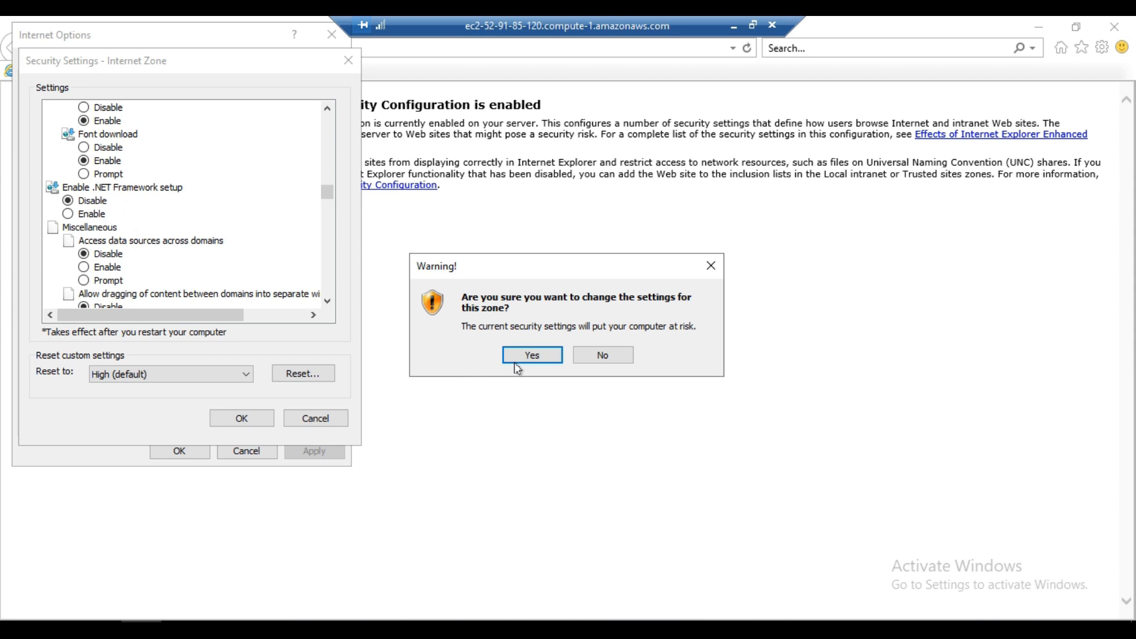
left_click(528, 358)
left_click(182, 451)
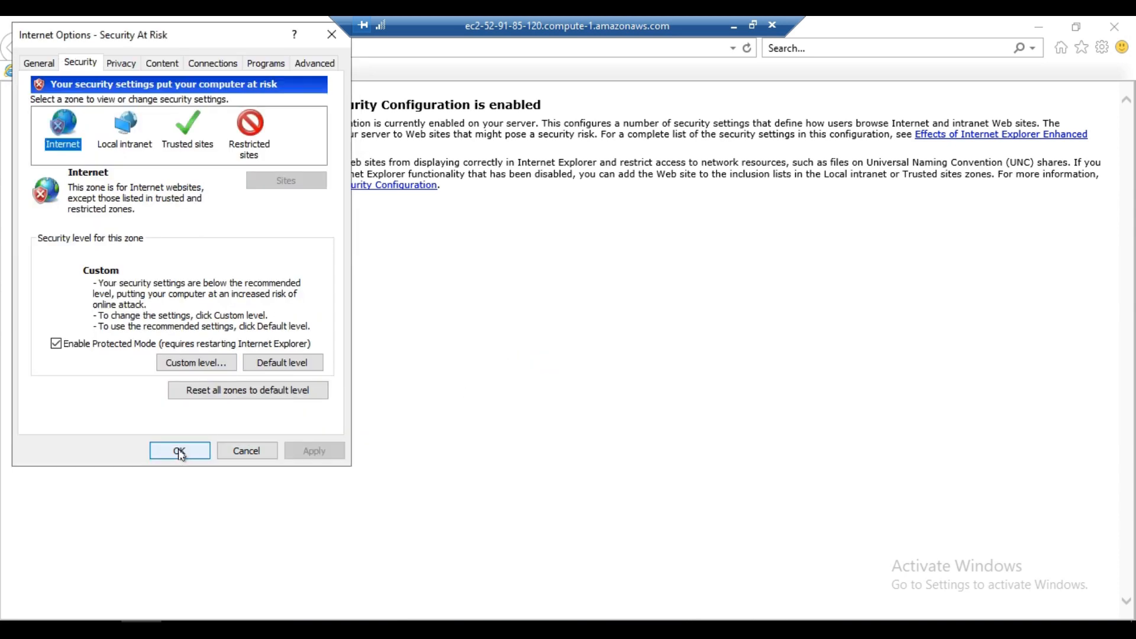
- Switch to the Configuring NSClient++ document in Microsoft Word and look through its installation and Nagios configuration steps
left_click(733, 27)
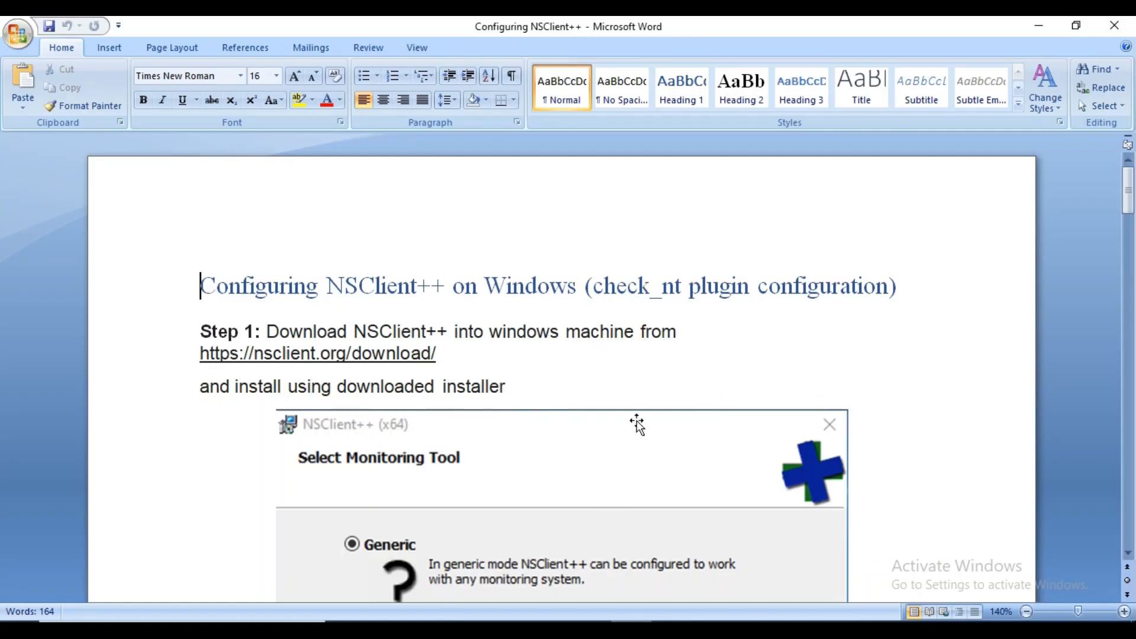
scroll(651, 441, "down", 3)
scroll(659, 448, "up", 2)
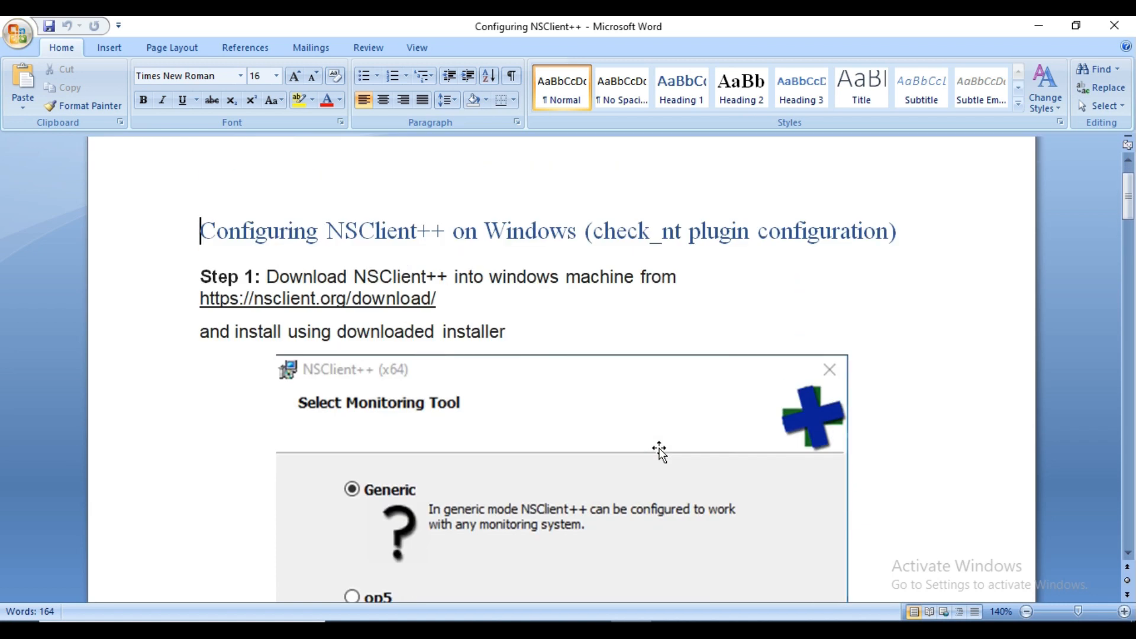
scroll(659, 449, "down", 10)
scroll(663, 434, "down", 15)
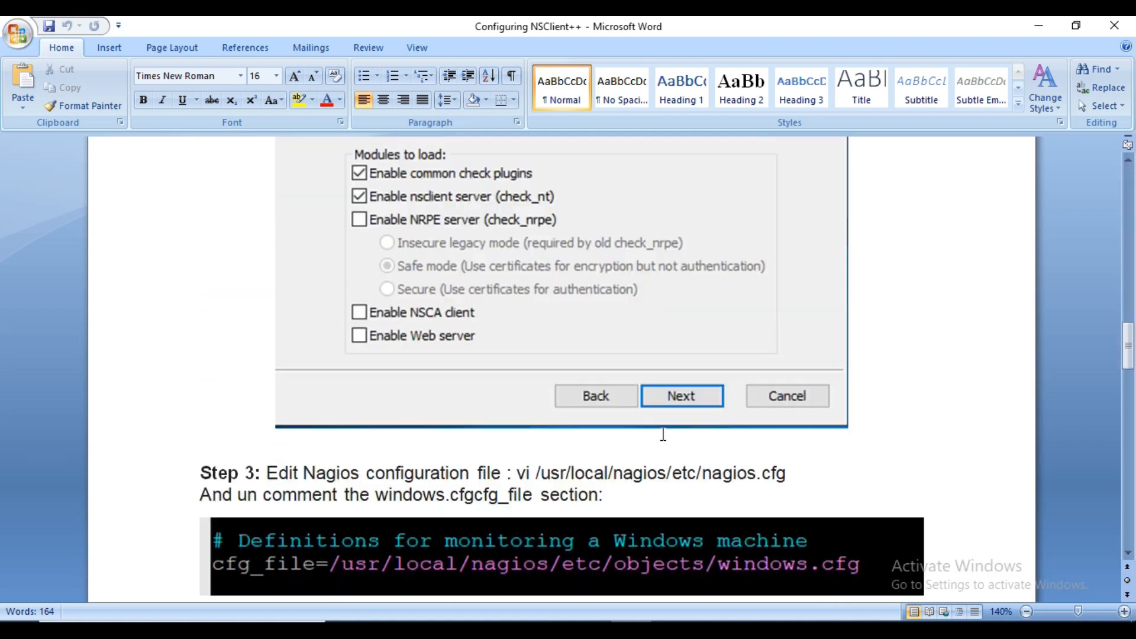
scroll(663, 434, "down", 3)
scroll(661, 433, "up", 12)
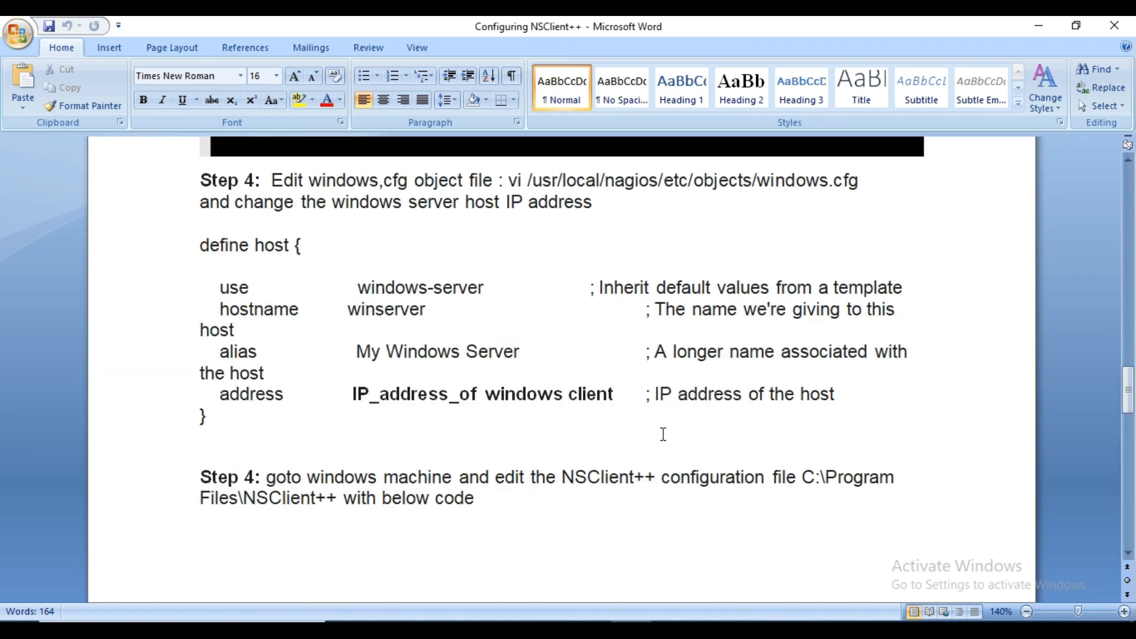
scroll(660, 435, "up", 10)
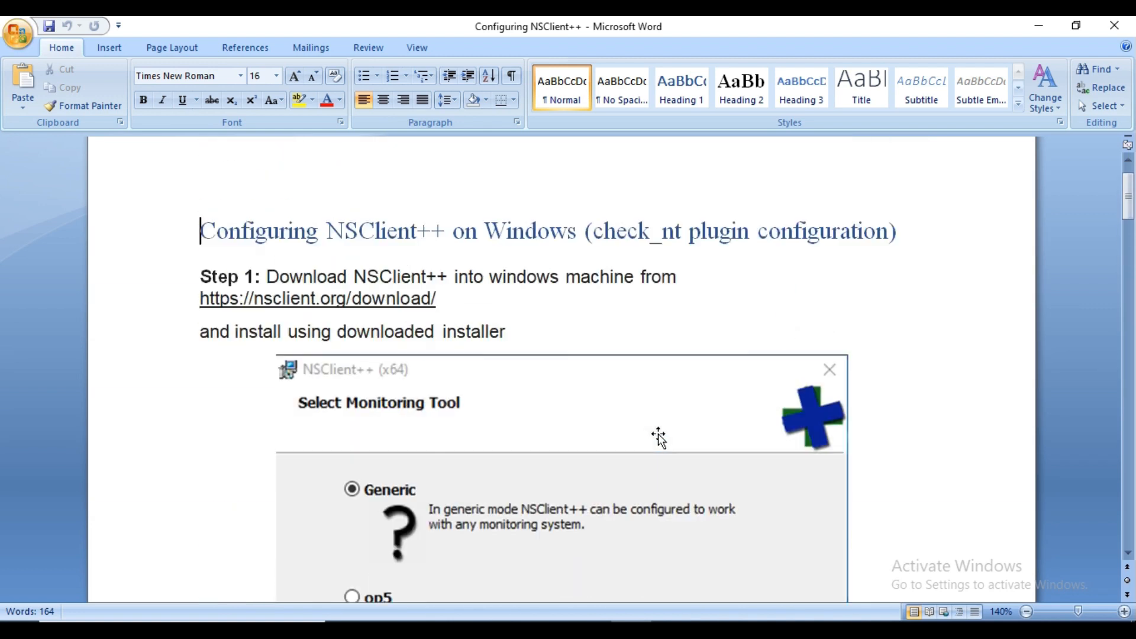
left_click_drag(465, 355, 170, 355)
key("ctrl+c")
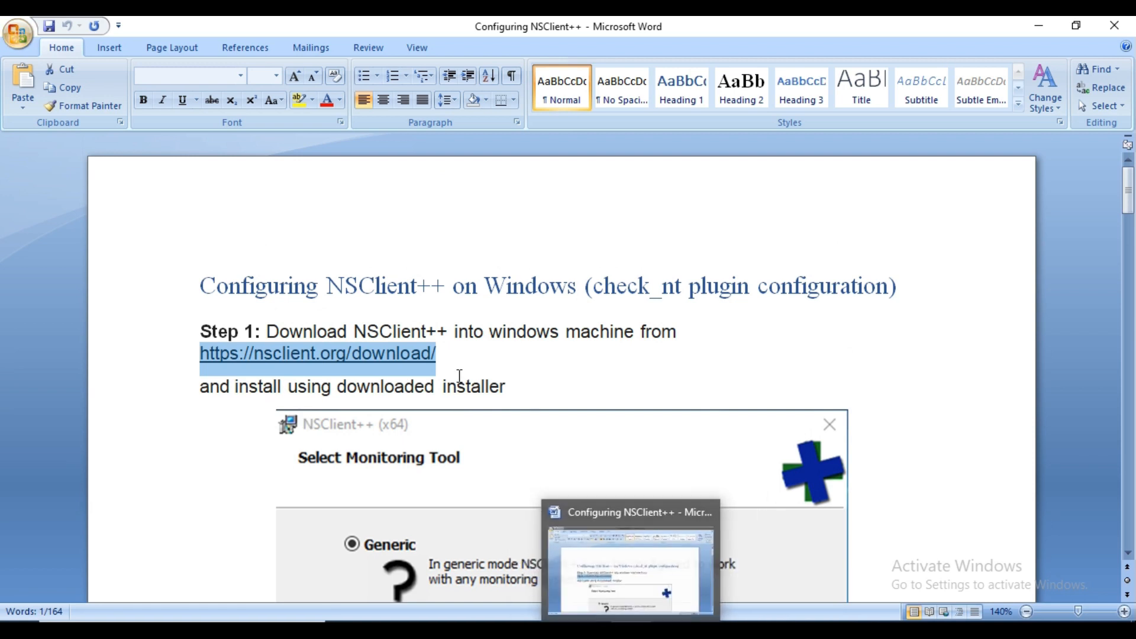
left_click(670, 631)
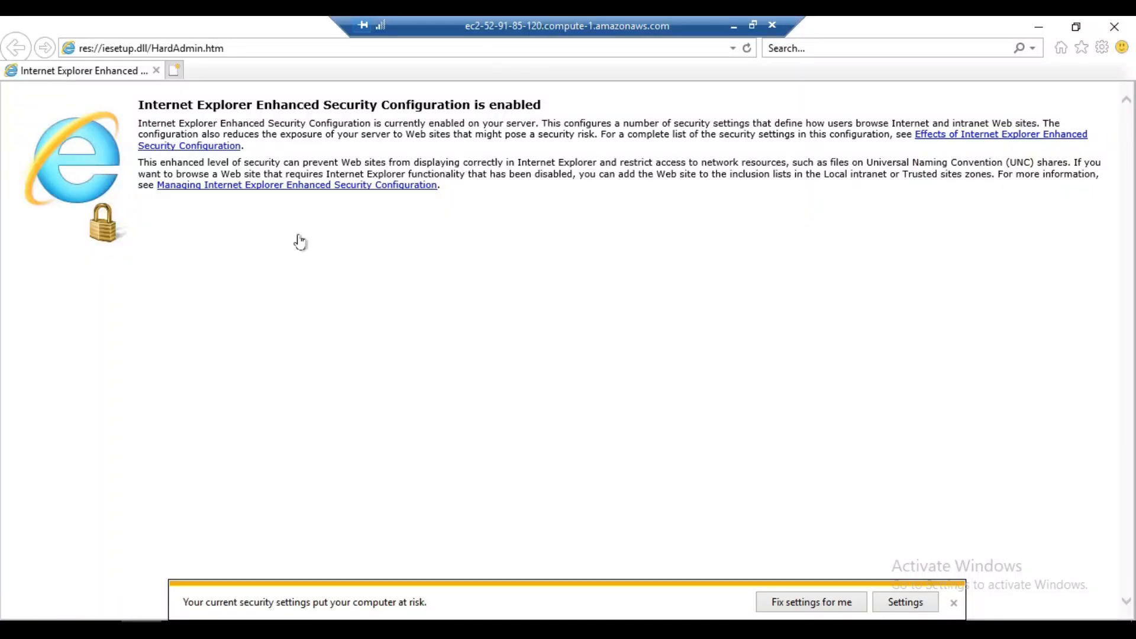
left_click(185, 49)
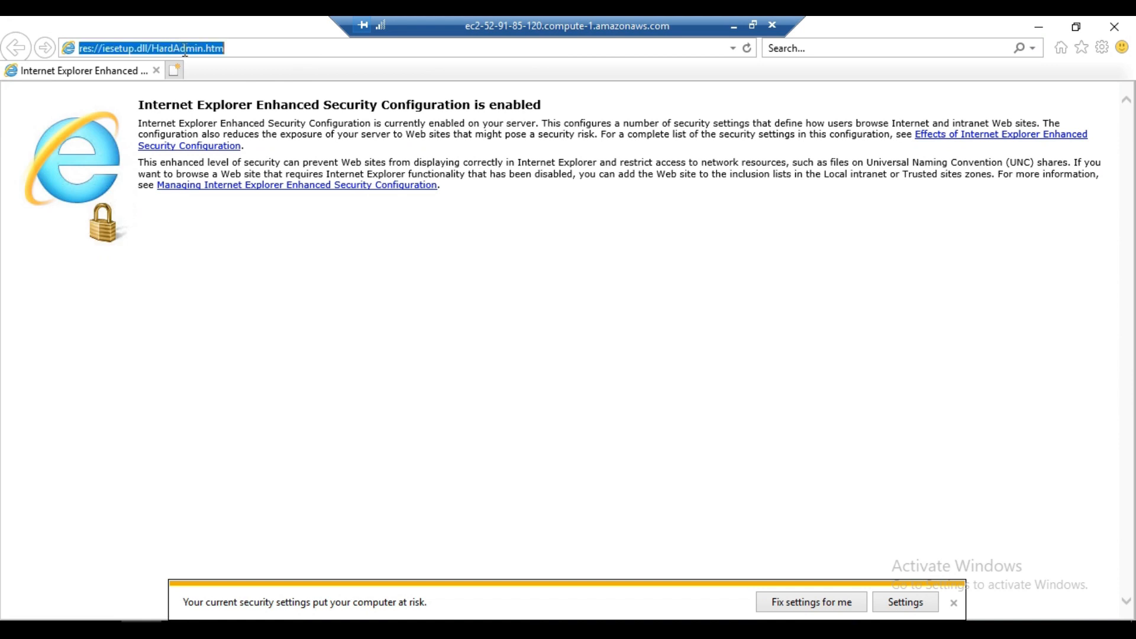
key("ctrl+v")
key("Return")
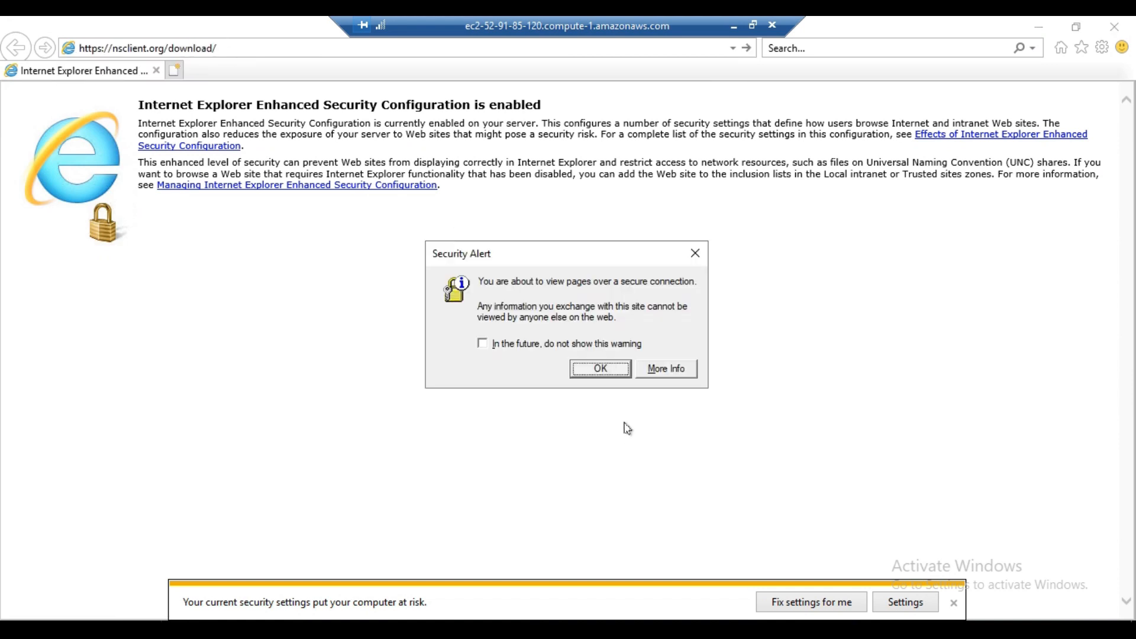
left_click(600, 369)
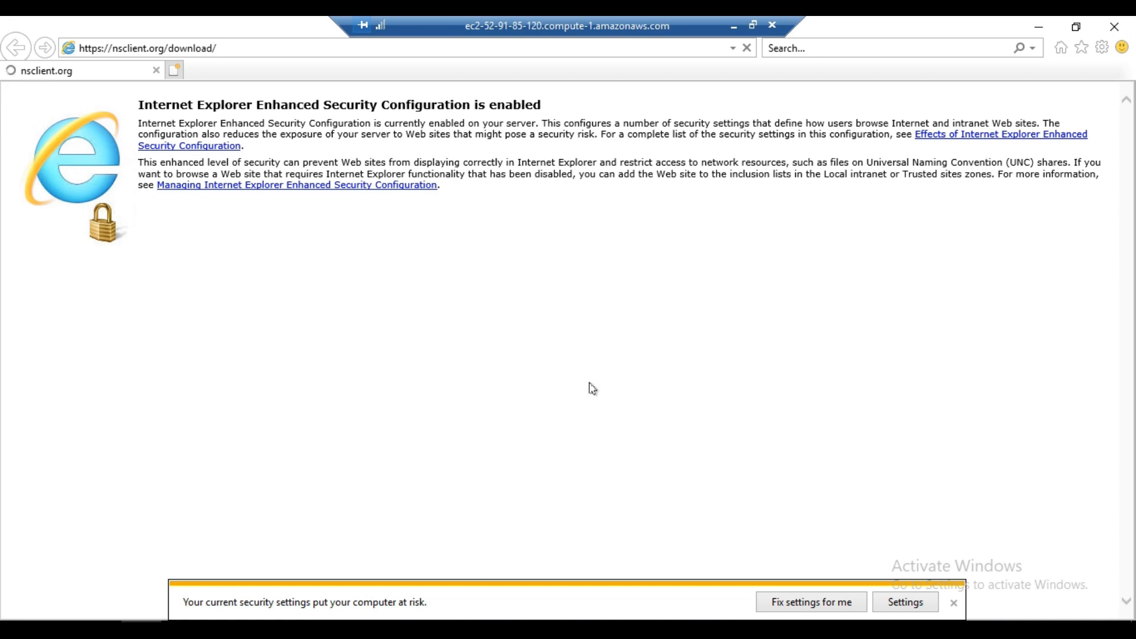
left_click(690, 213)
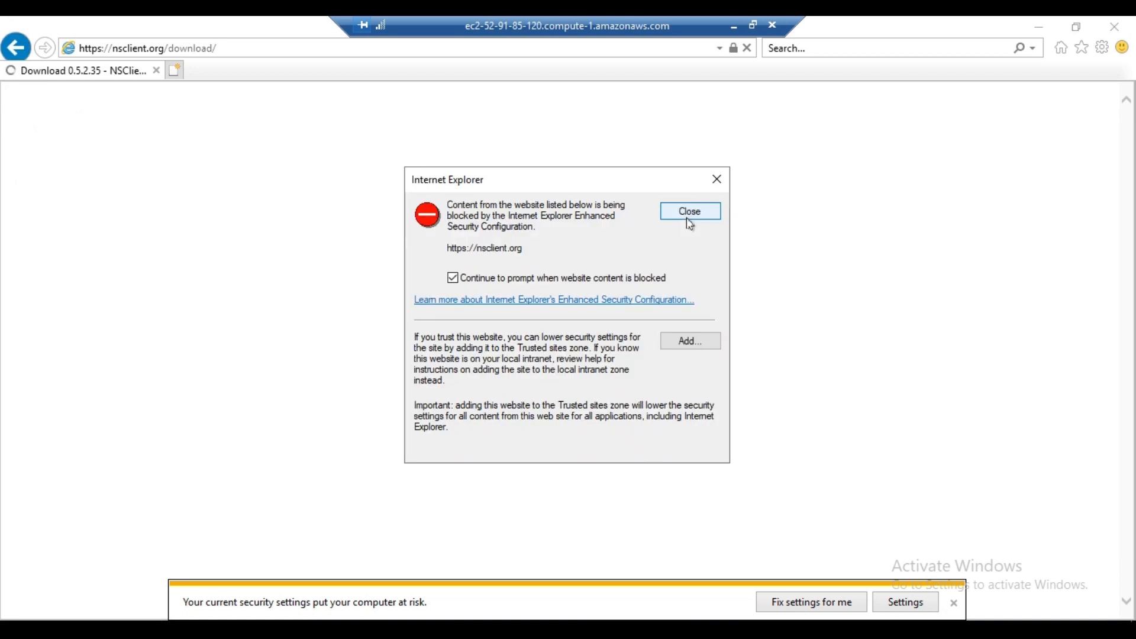
- Download the 64-bit Windows installer of NSClient++ 0.5.2.35 from the download page and save it to the Desktop
left_click(690, 213)
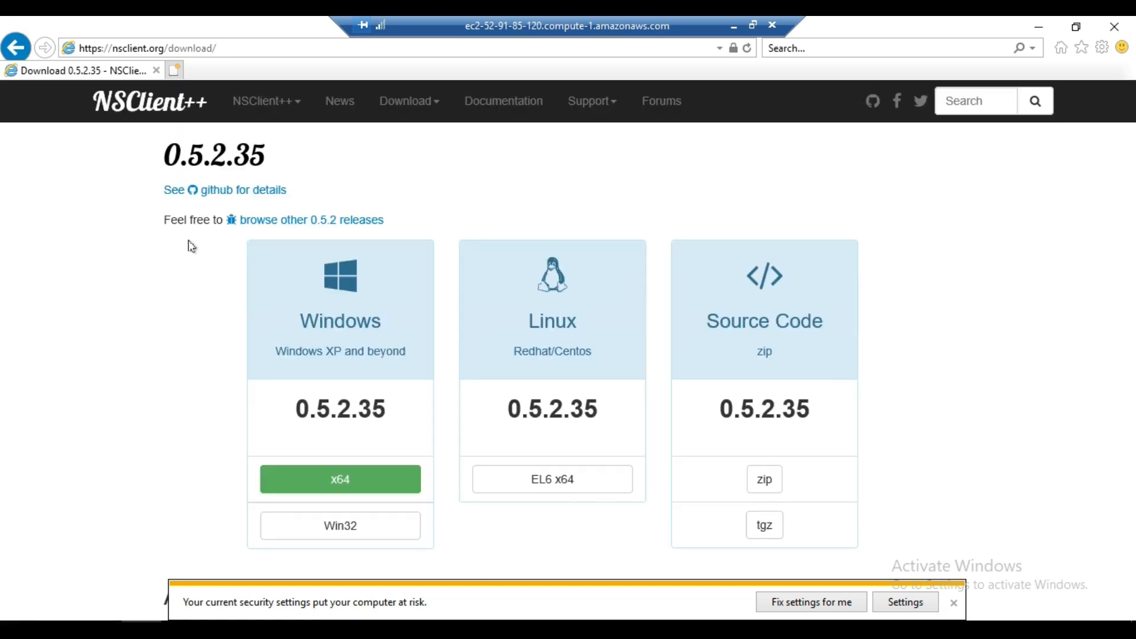
scroll(415, 433, "down", 2)
left_click(349, 414)
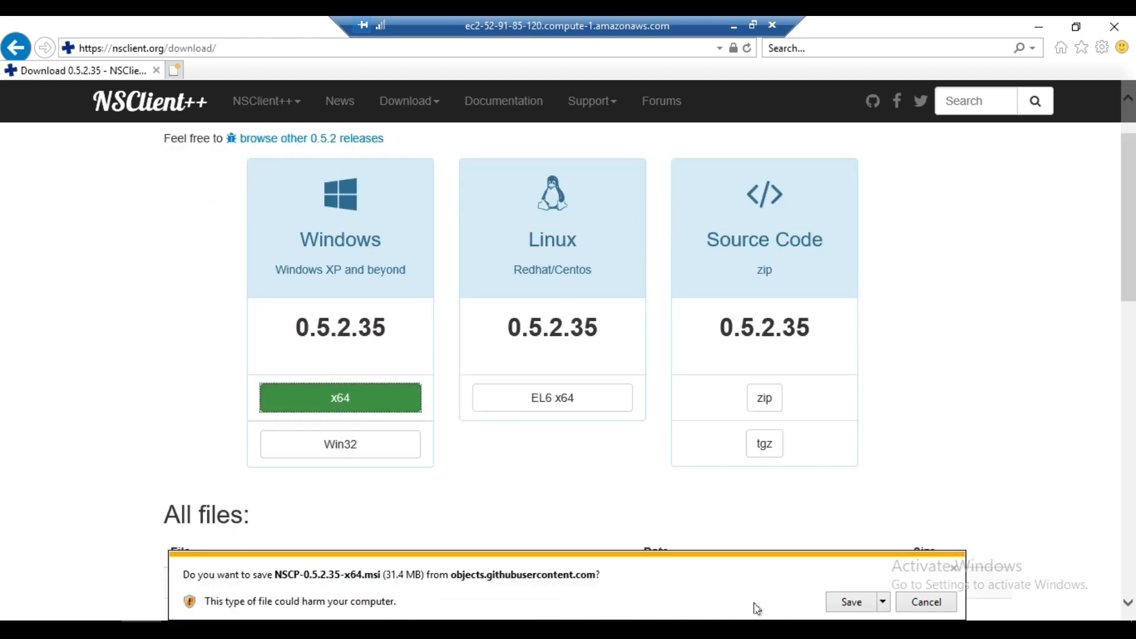
left_click(883, 602)
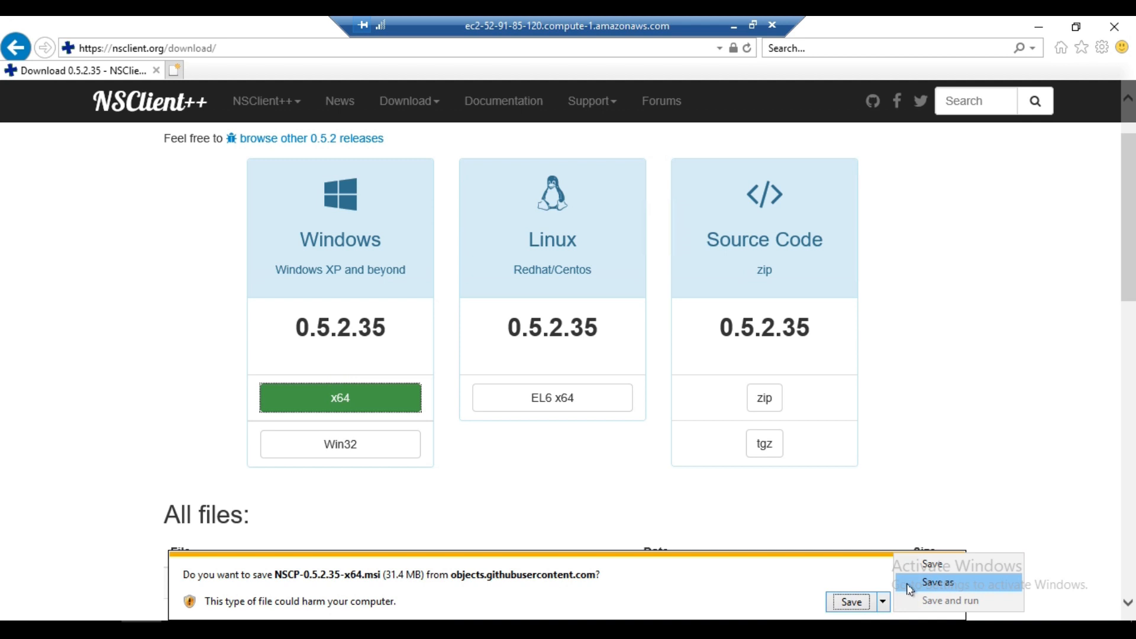
left_click(909, 586)
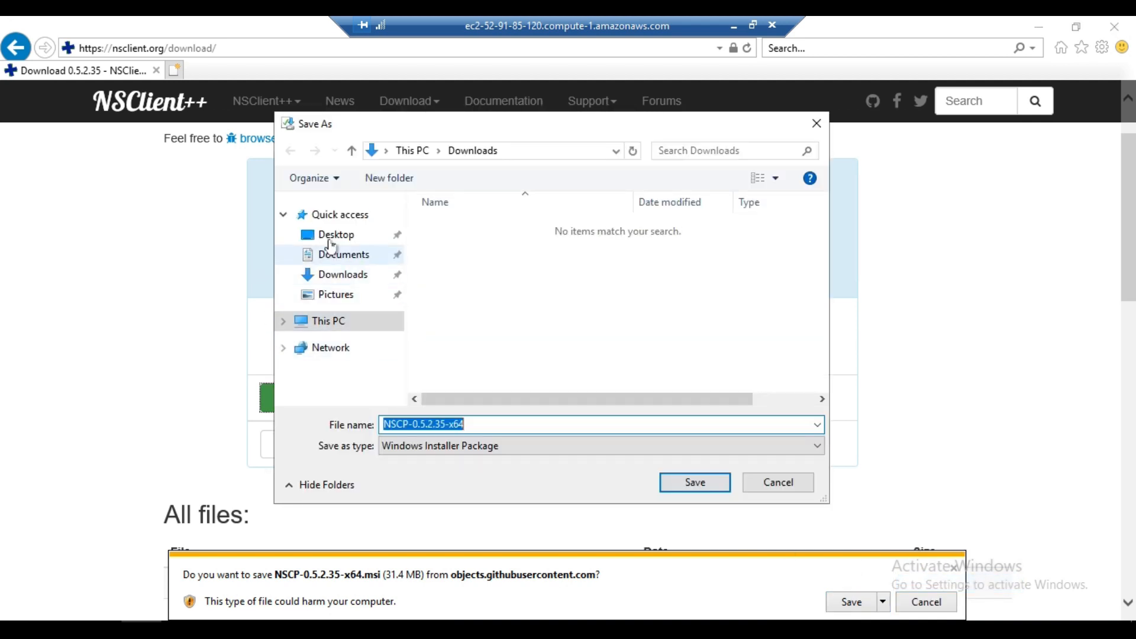
left_click(337, 235)
left_click(694, 483)
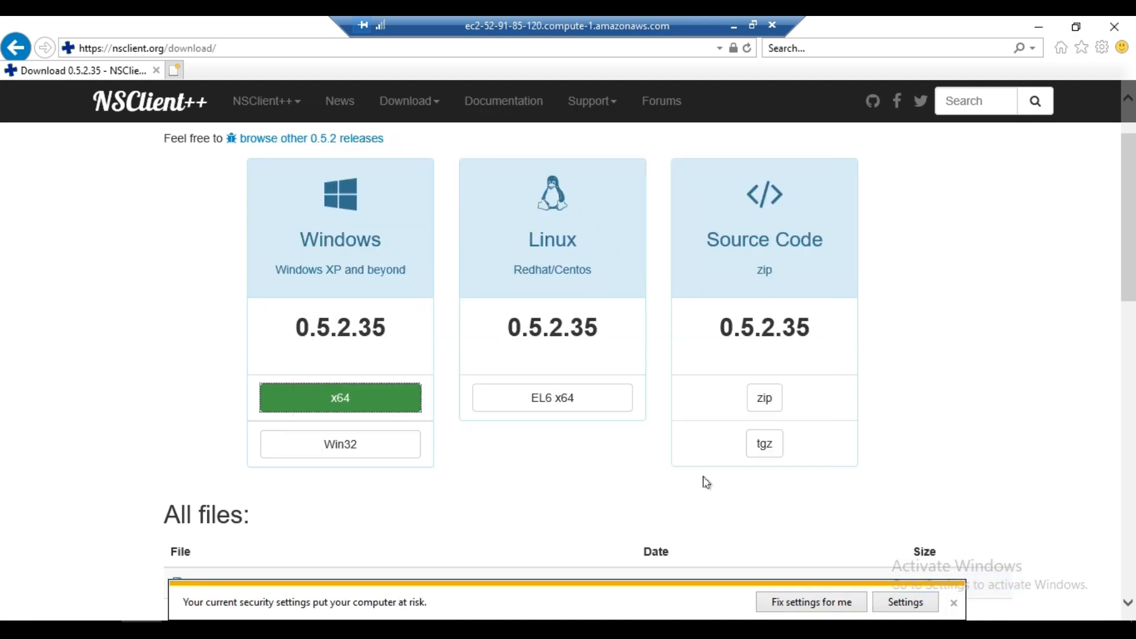
- Run the downloaded NSCP-0.5.2.35 installer and proceed to its configuration page with Generic as the monitoring tool
left_click(887, 602)
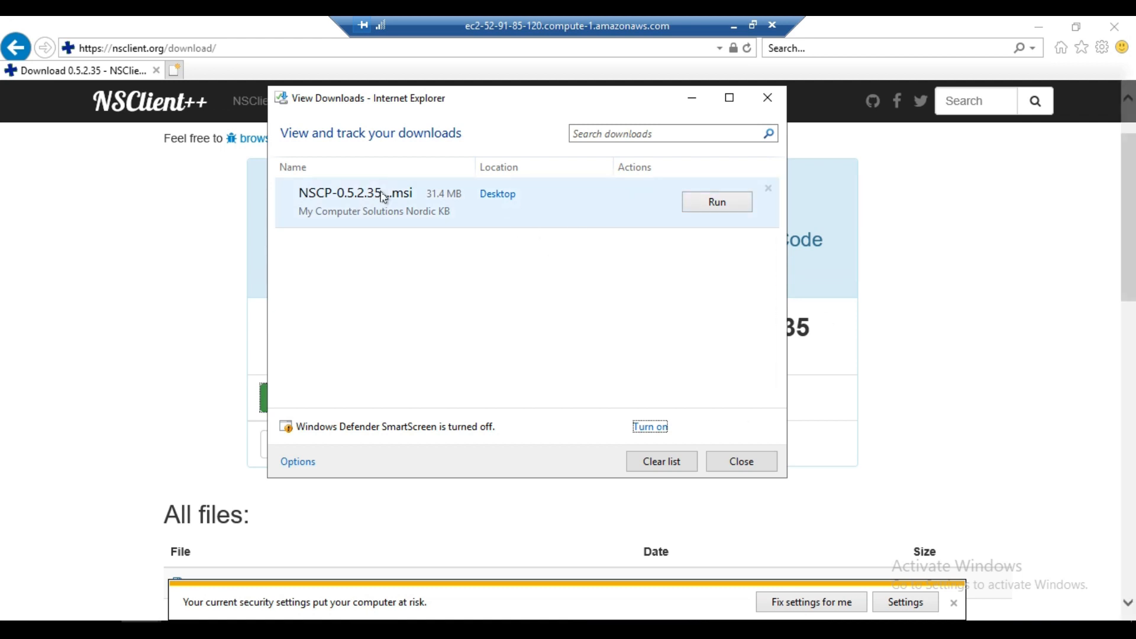
left_click(722, 203)
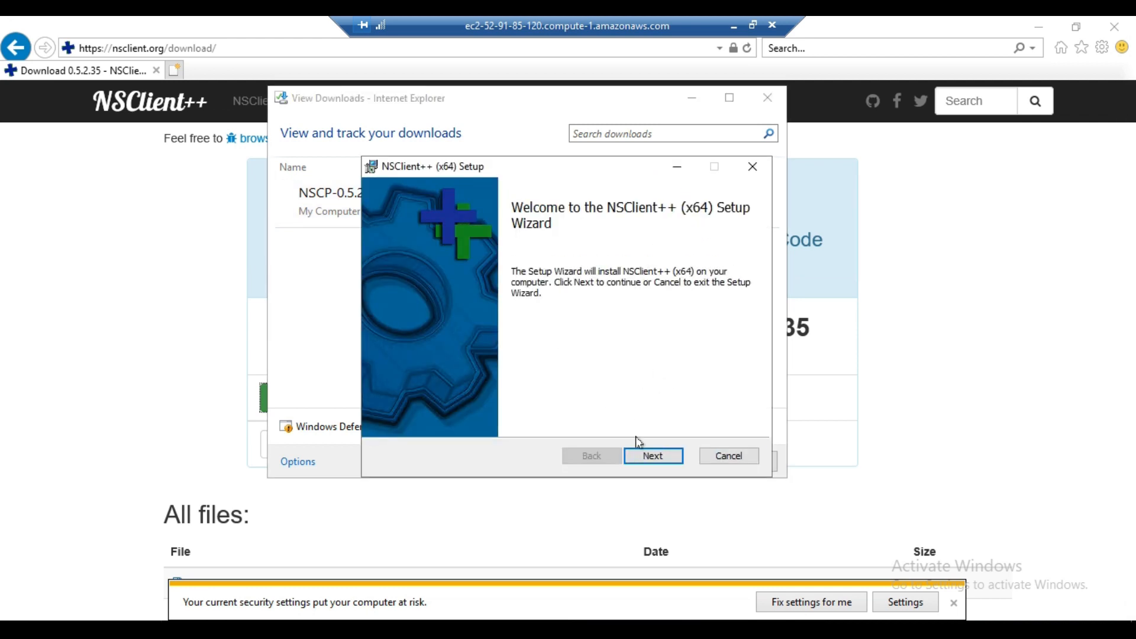
left_click(649, 456)
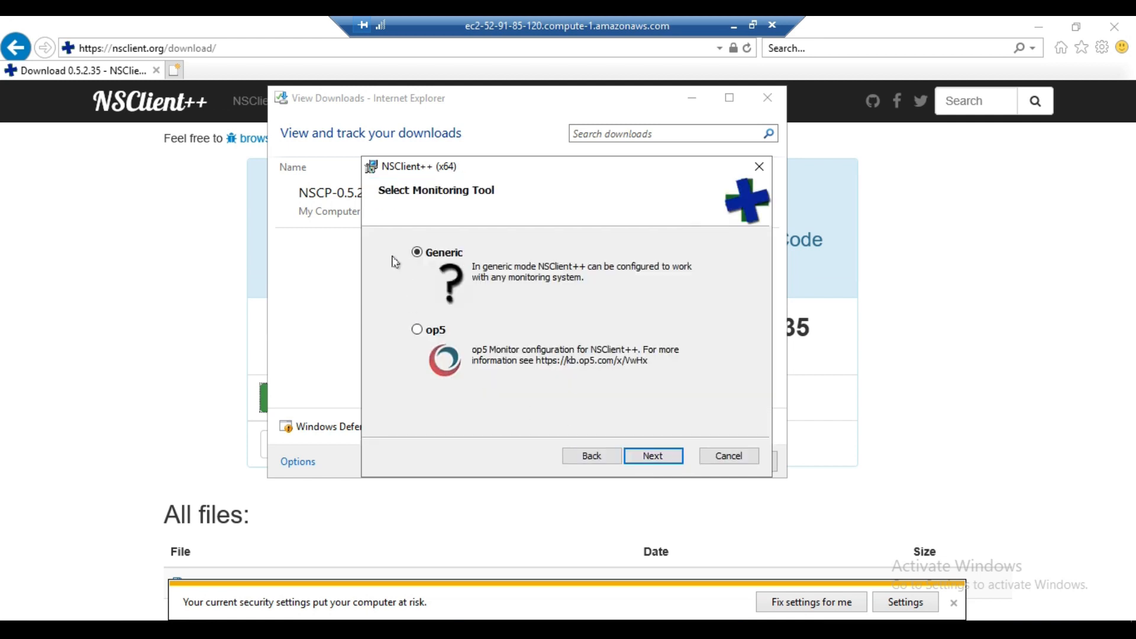
left_click(662, 459)
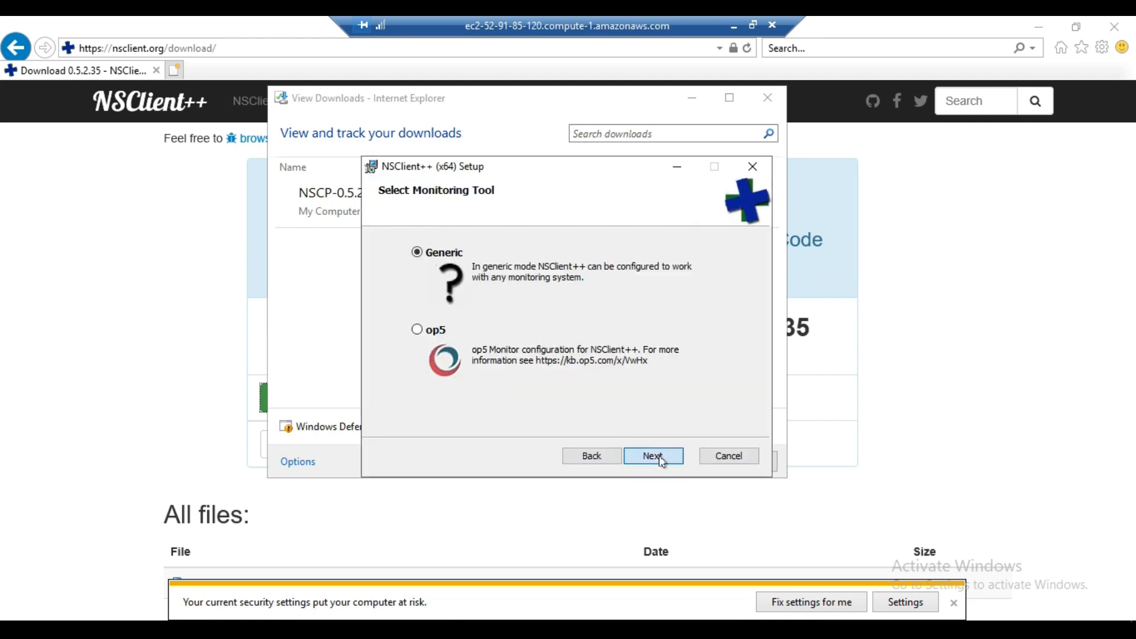
left_click(485, 260)
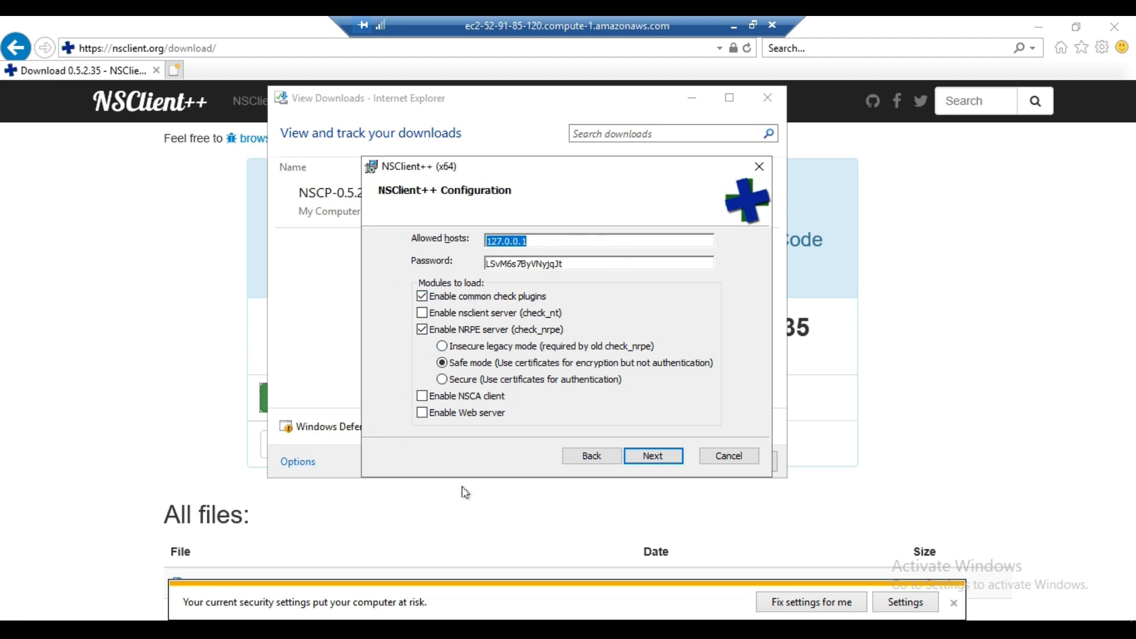
- Copy the Nagios-Server instance's public IP from the EC2 console and set the installer's allowed hosts to 54.160.9.140
left_click(733, 26)
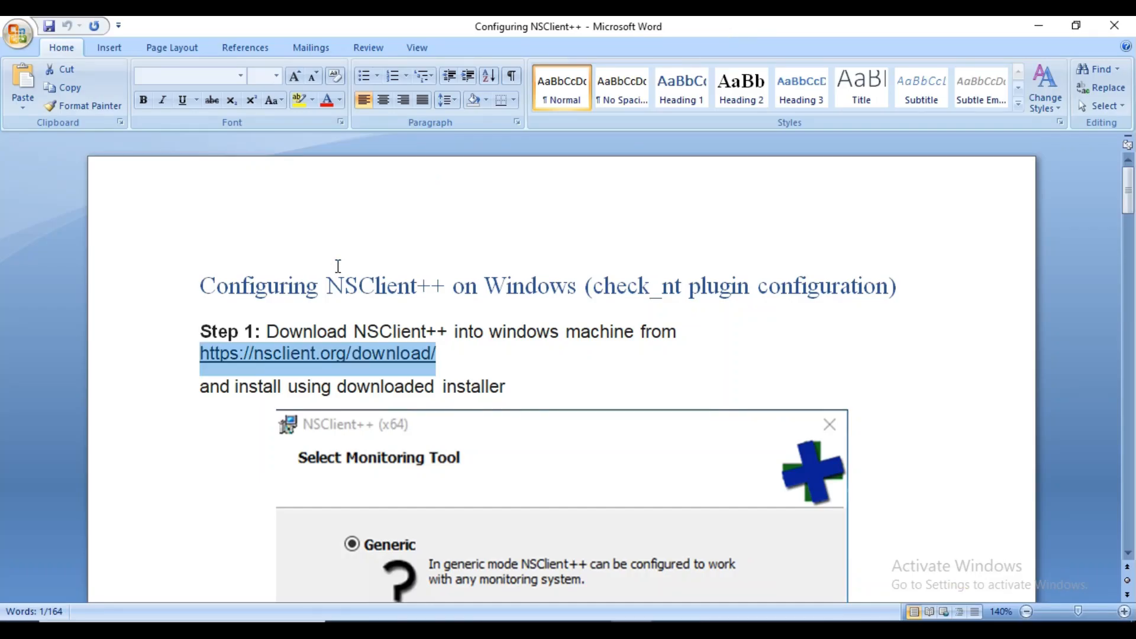
left_click(509, 632)
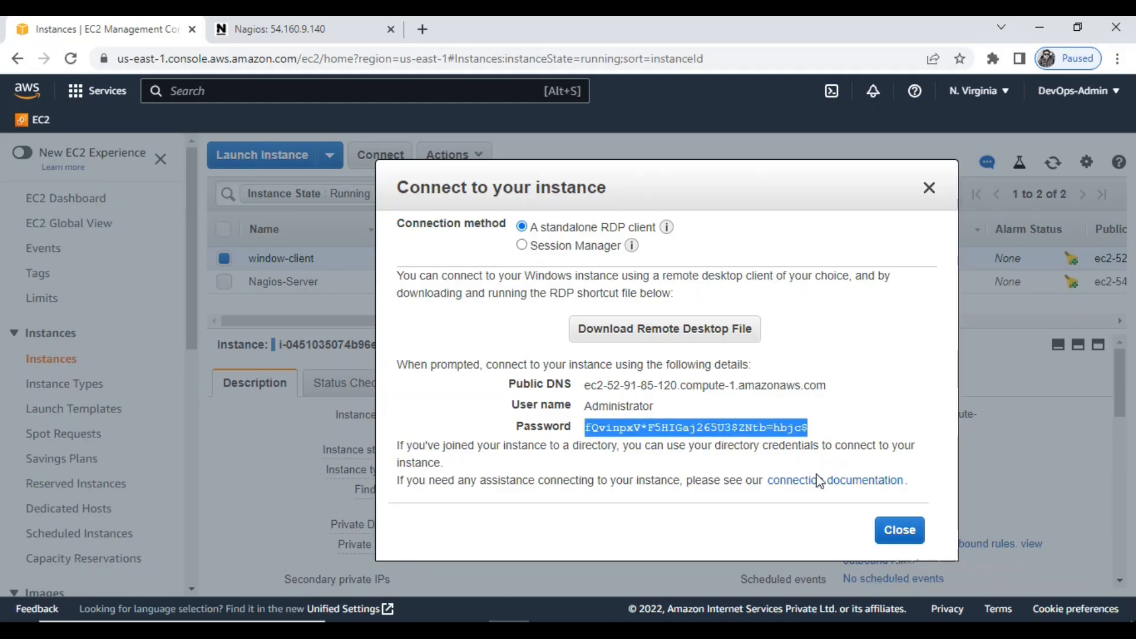
left_click(899, 529)
left_click(224, 258)
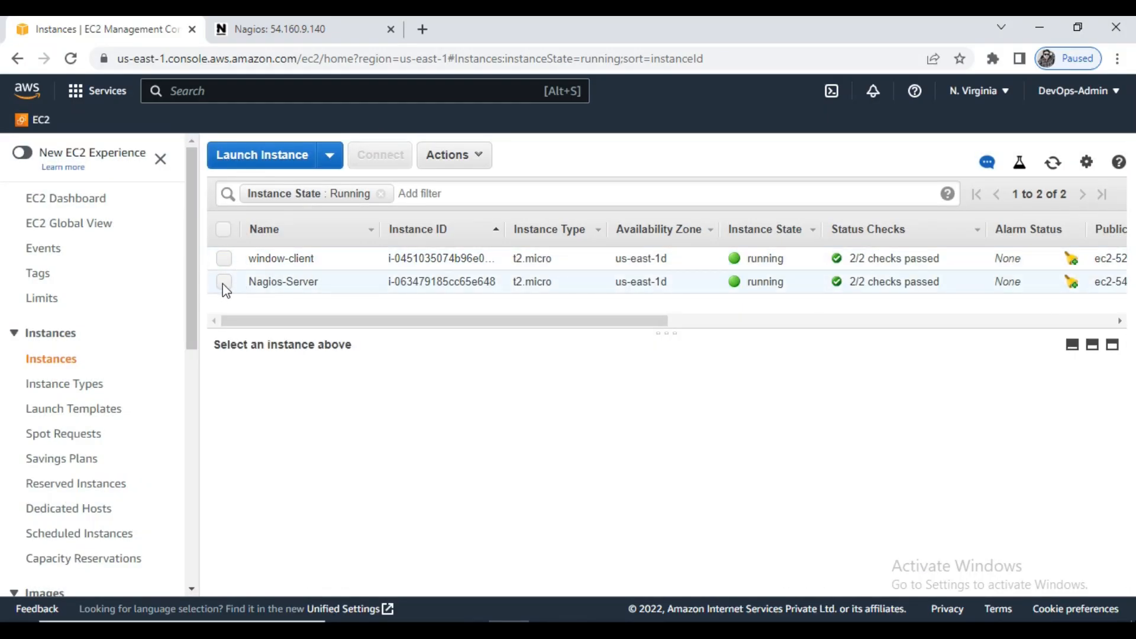
left_click(592, 281)
left_click(919, 449)
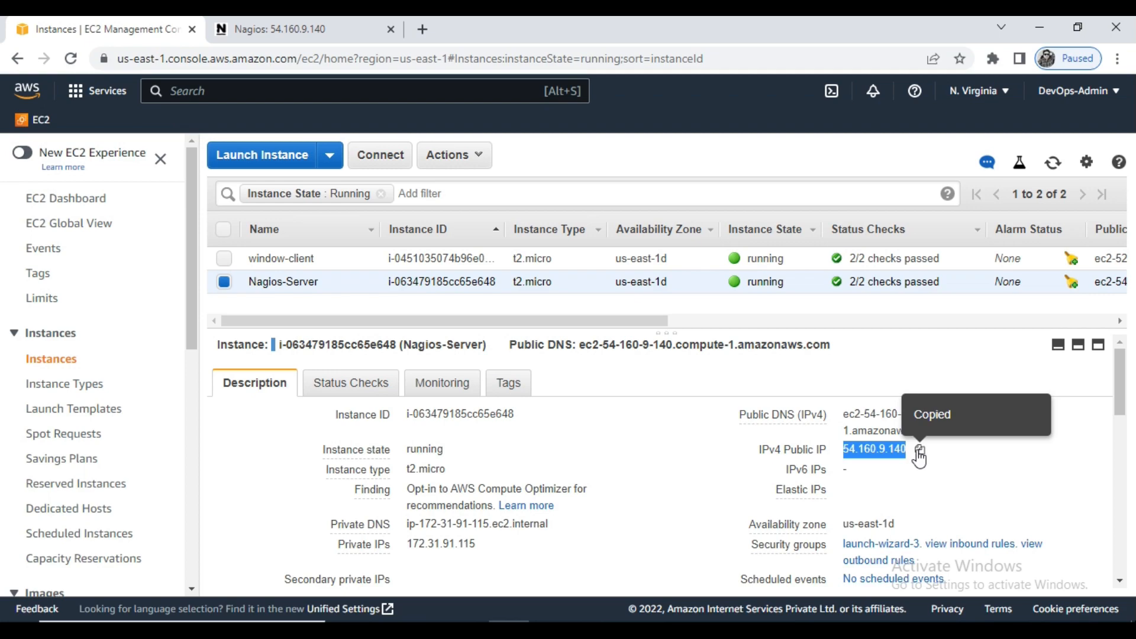
left_click(672, 631)
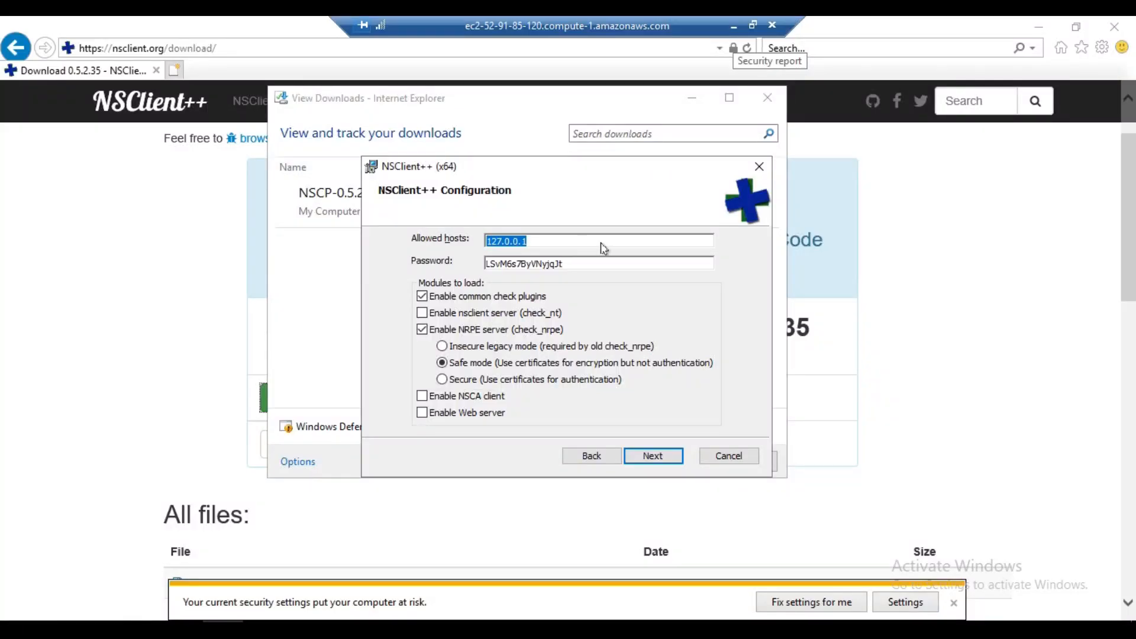
key("ctrl+v")
- Clear the NSClient++ password, enable the nsclient server (check_nt), disable the NRPE server, and accept the configuration
key("Tab")
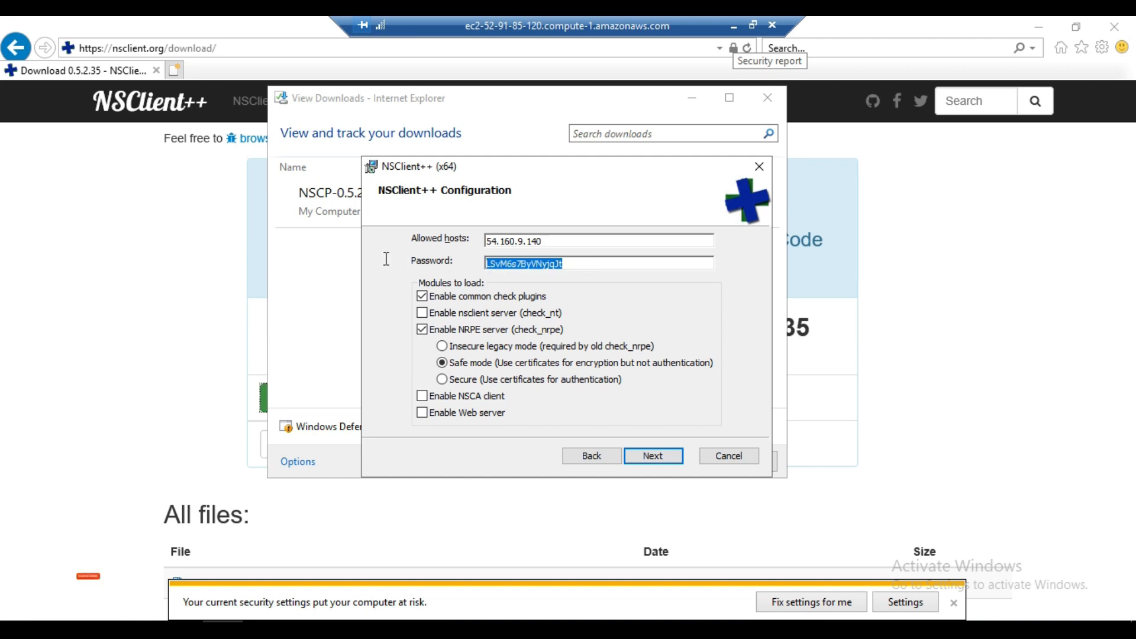
key("BackSpace")
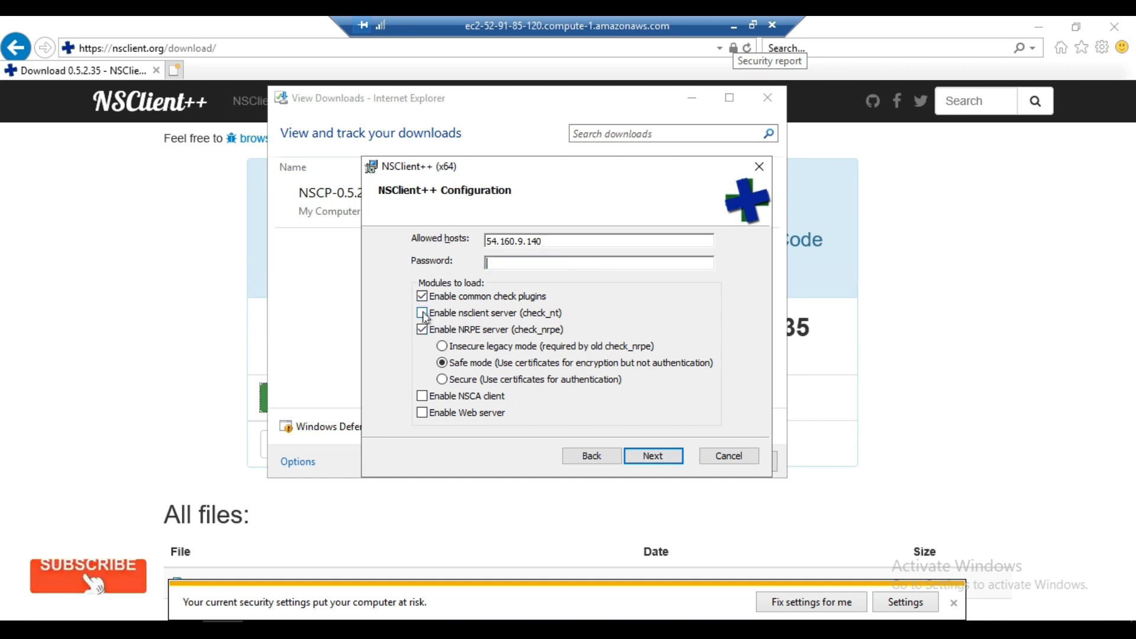
left_click(423, 314)
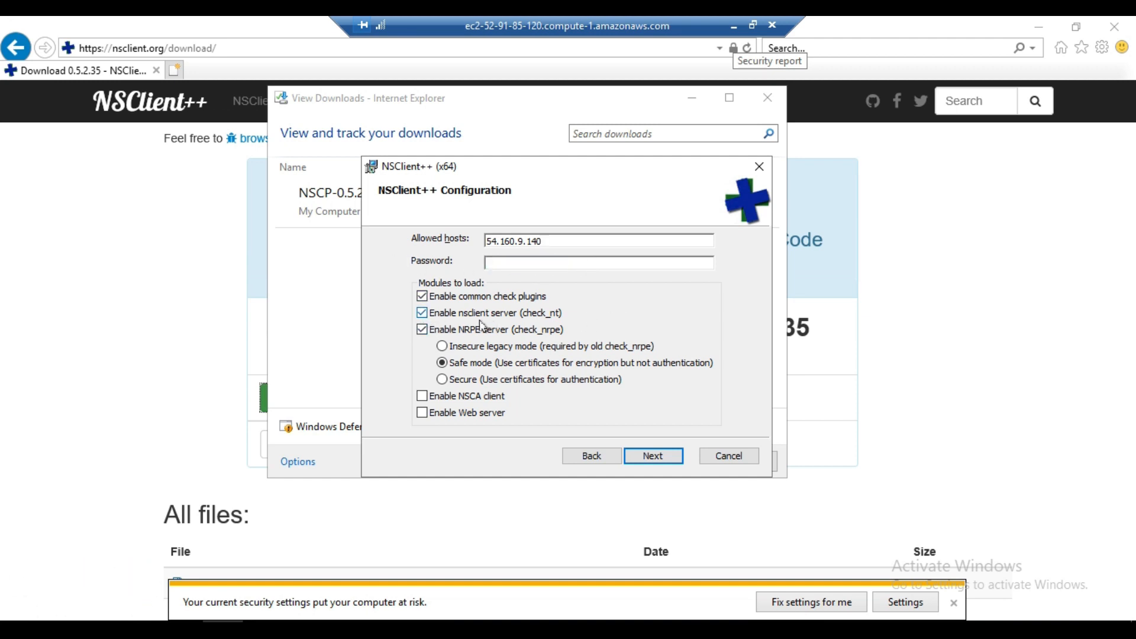
left_click(423, 329)
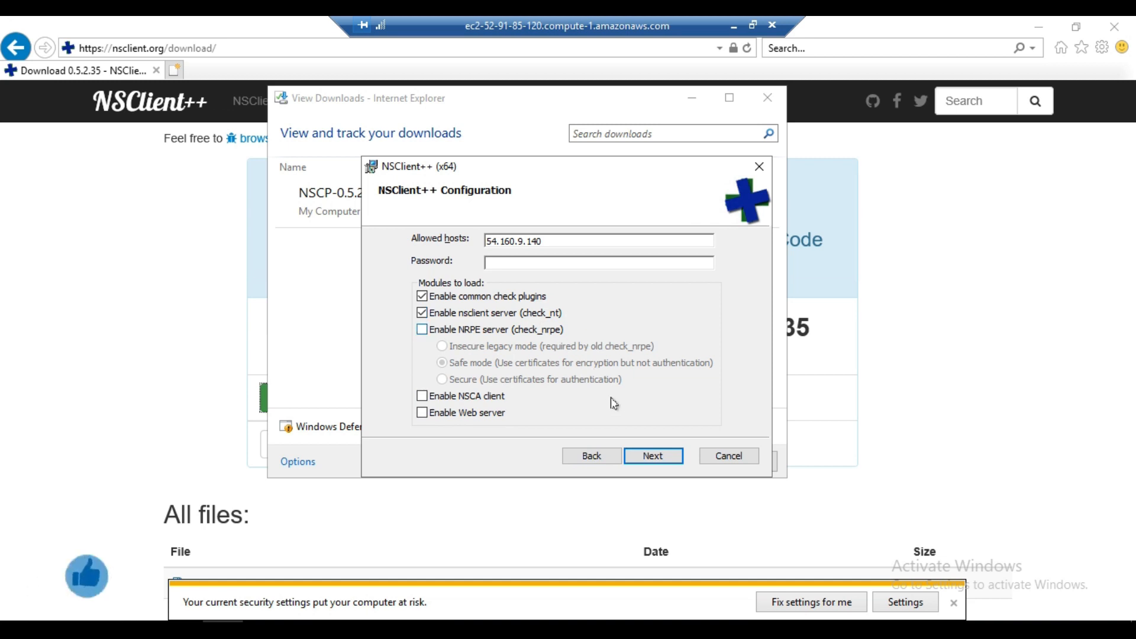
left_click(670, 460)
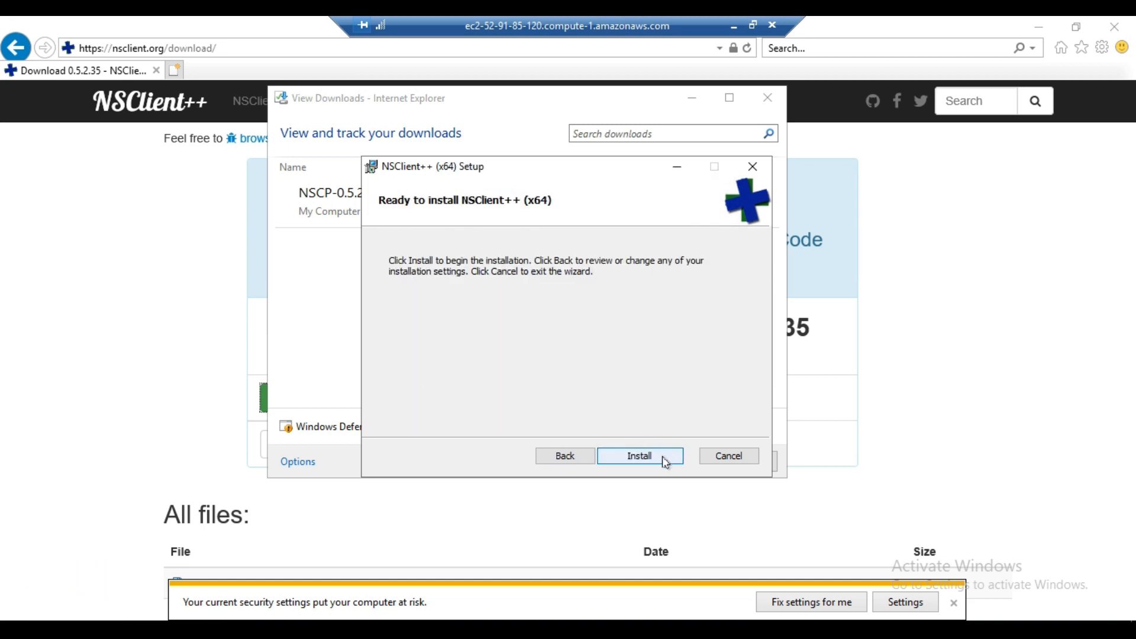
- Install NSClient++ (x64), dismiss the browser's security notification, and finish the setup wizard
left_click(666, 462)
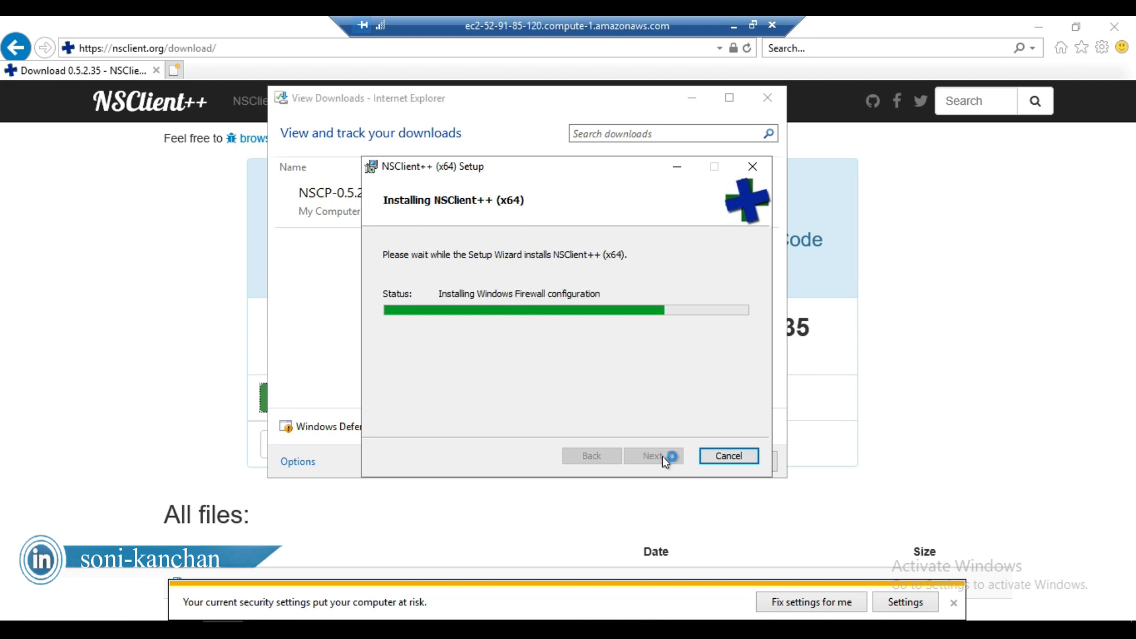
left_click(953, 603)
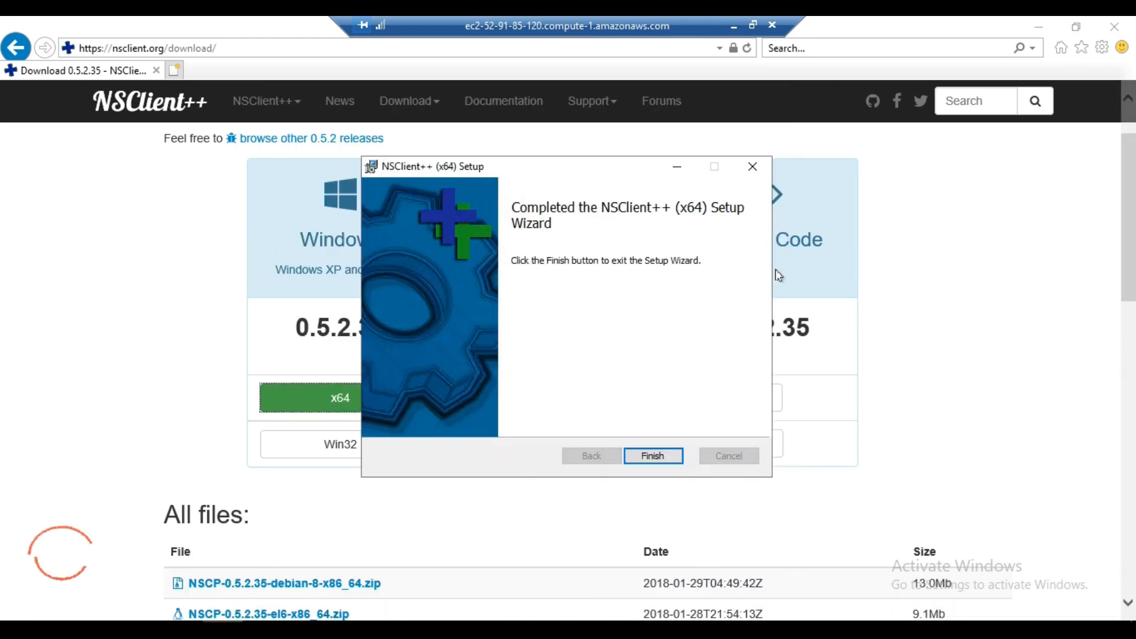
left_click(657, 456)
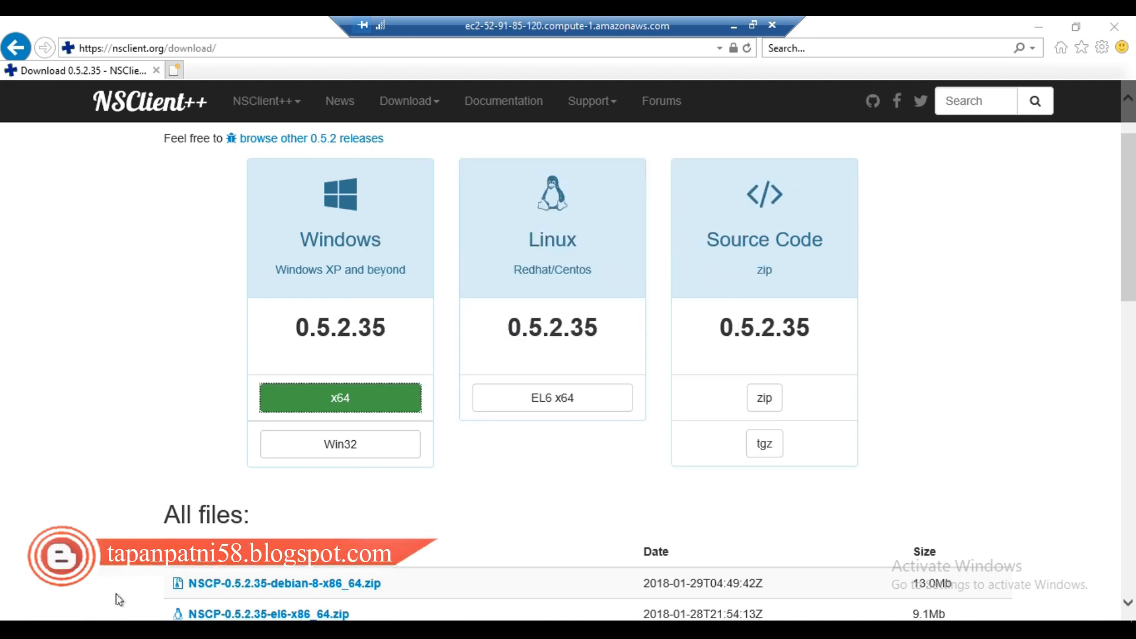
left_click(67, 632)
left_click(66, 631)
- Copy the command vi /usr/local/nagios/etc/nagios.cfg from Step 3 of the Word document and run it in the Nagios server's PuTTY terminal
left_click(734, 25)
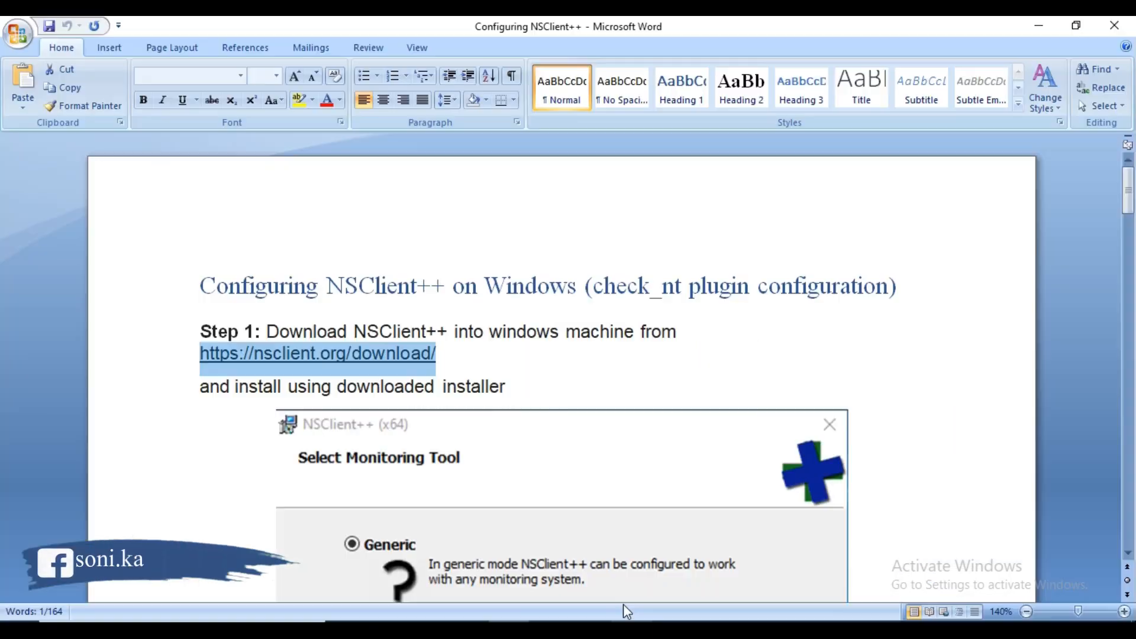
scroll(512, 372, "down", 15)
scroll(512, 372, "down", 15)
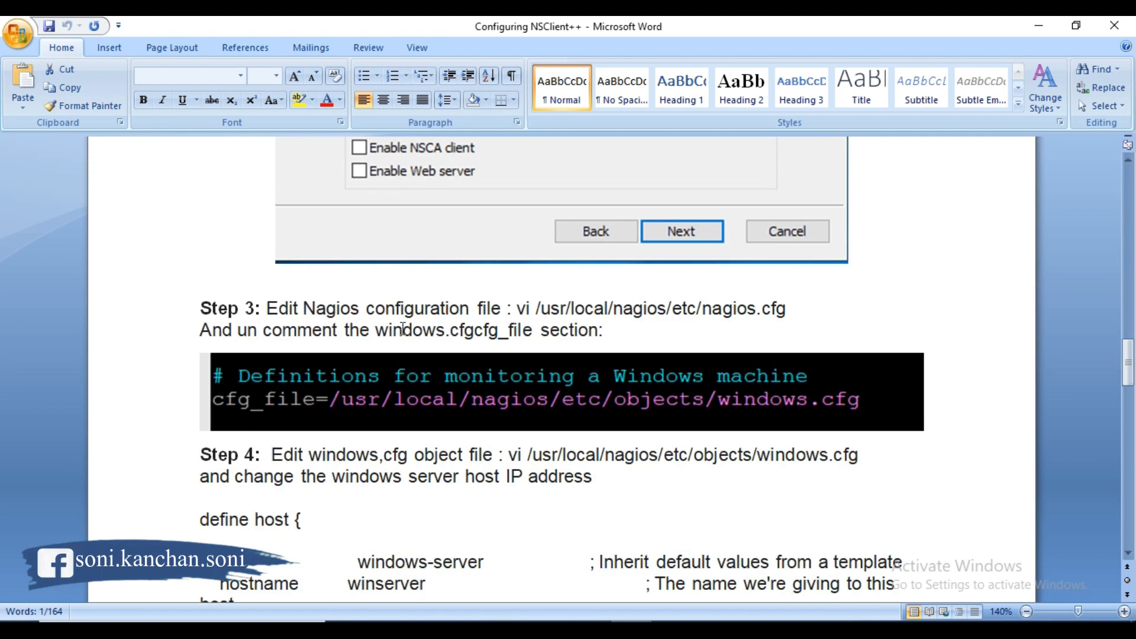
scroll(402, 330, "down", 1)
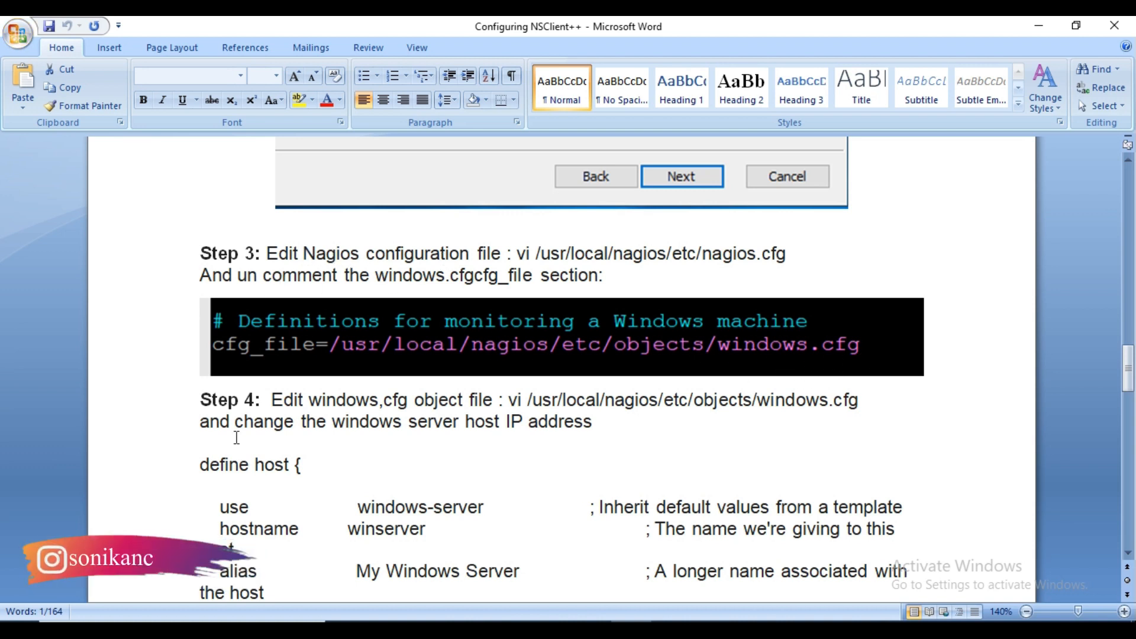
scroll(416, 437, "down", 1)
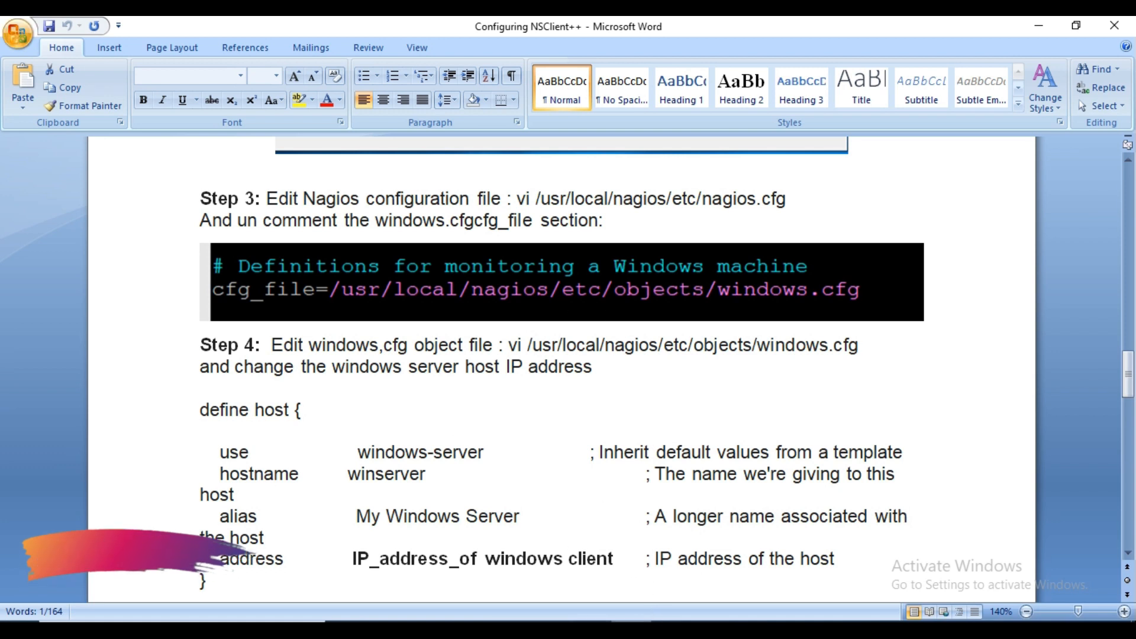
left_click(589, 629)
left_click(630, 629)
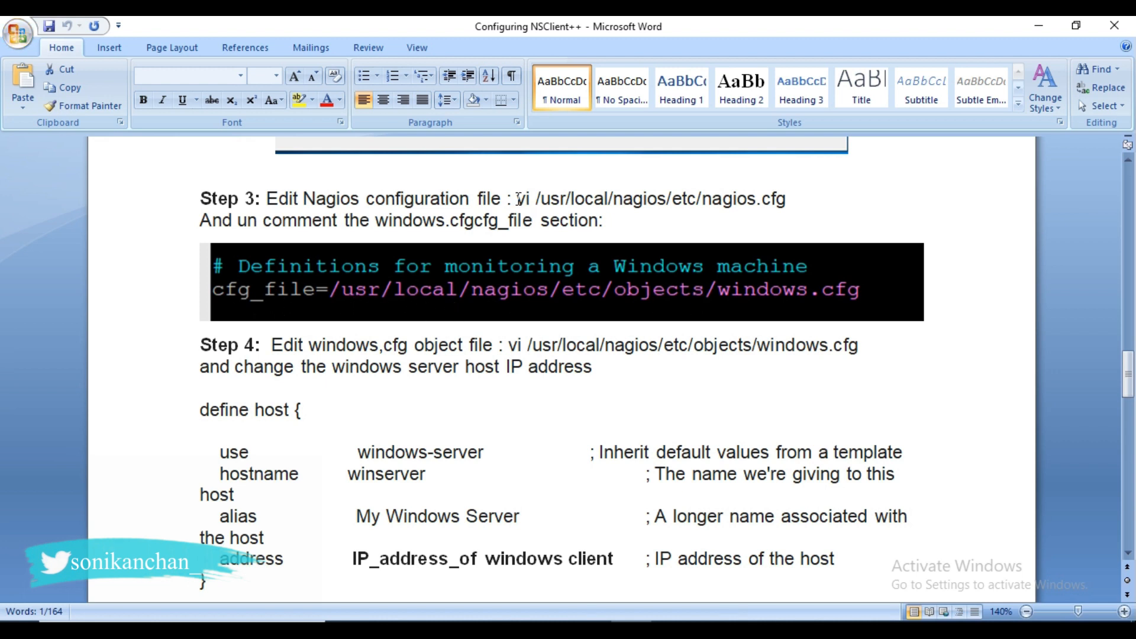
left_click_drag(516, 199, 892, 192)
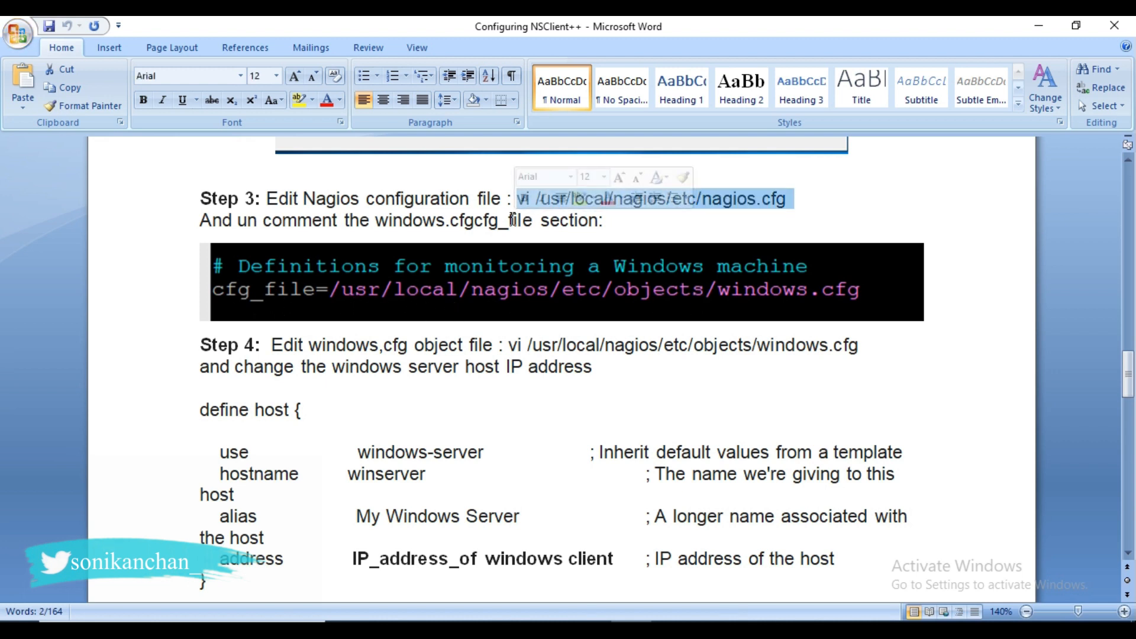
key("alt+Tab")
right_click(554, 539)
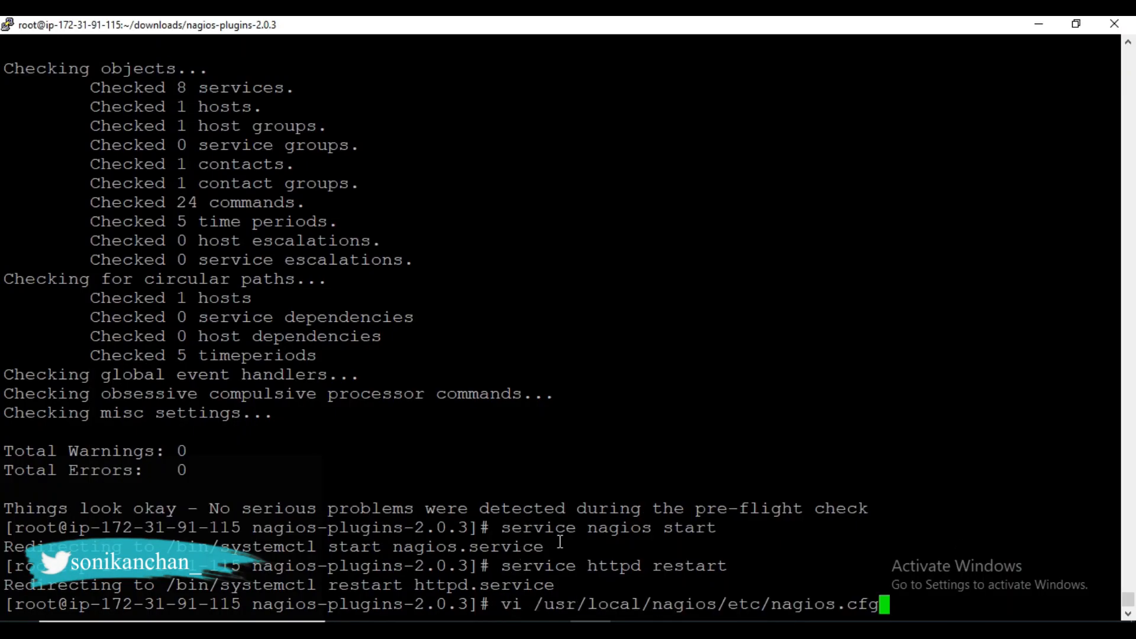
key("Return")
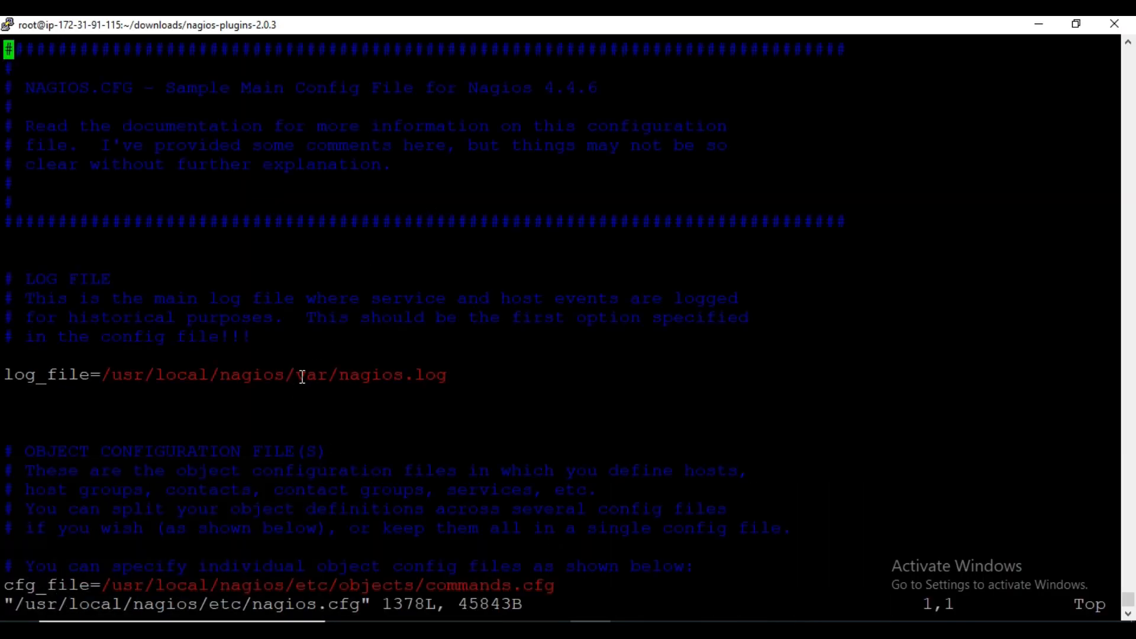
- Uncomment the line cfg_file=/usr/local/nagios/etc/objects/windows.cfg under the Windows machine definitions in nagios.cfg
key("i")
key("Down")
key("Down")
key("Down")
key("Down")
key("Down")
key("Down")
key("Down")
key("Down")
key("Down")
key("Down")
key("Down")
key("Down")
key("Down")
key("Down")
key("Down")
key("Down")
key("Down")
key("Down")
key("Down")
key("Down")
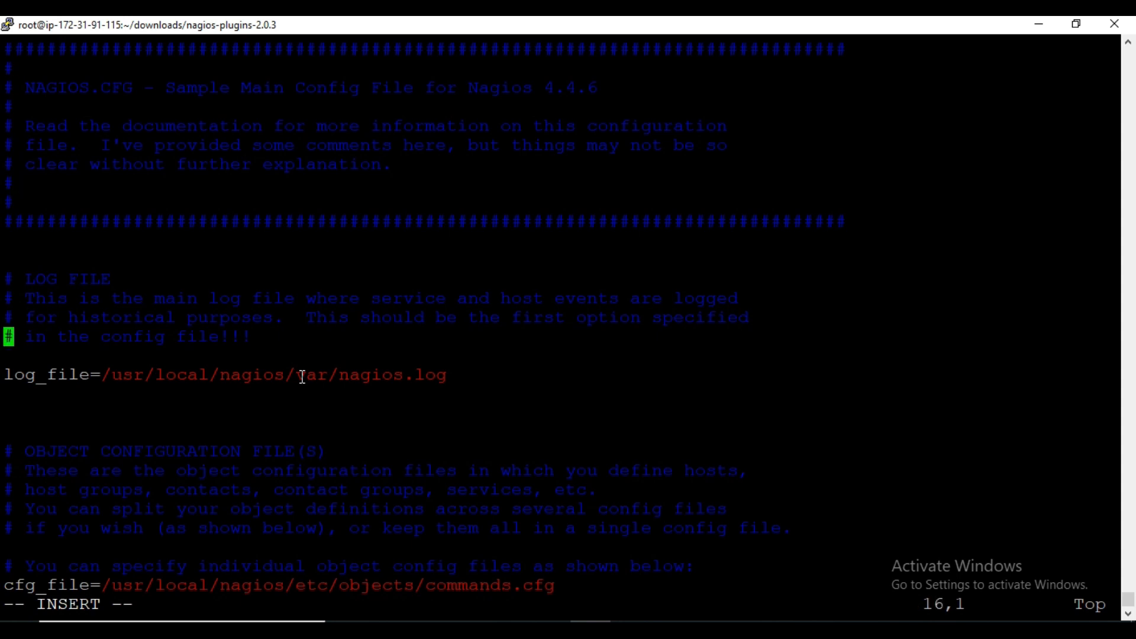
key("Down")
key("Down")
key("Down")
key("Down")
key("Down")
key("Down")
key("Down")
key("Down")
key("Down")
key("Down")
key("Down")
key("Down")
key("Down")
key("Down")
key("Down")
key("Down")
key("Down")
key("Down")
key("Down")
key("Up")
key("Up")
key("Up")
key("Up")
key("Up")
key("Up")
key("Up")
key("Up")
key("Up")
key("Up")
key("Up")
key("Up")
key("Up")
key("Up")
key("Up")
key("Up")
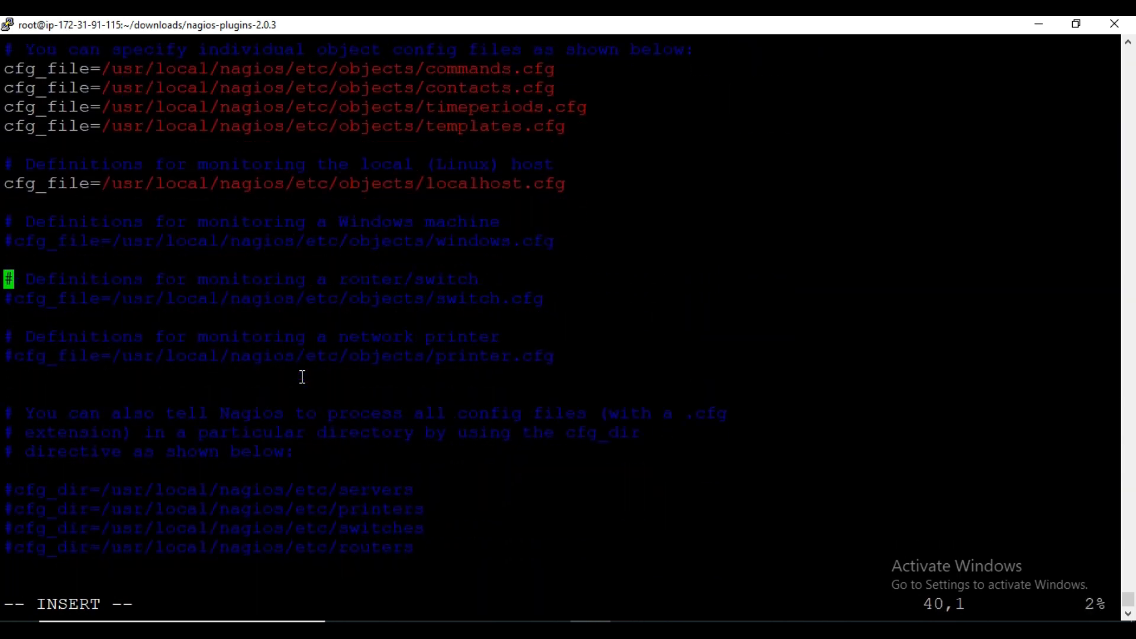
key("Down")
key("Down")
key("Down")
key("Down")
key("Delete")
left_click_drag(107, 249, 415, 245)
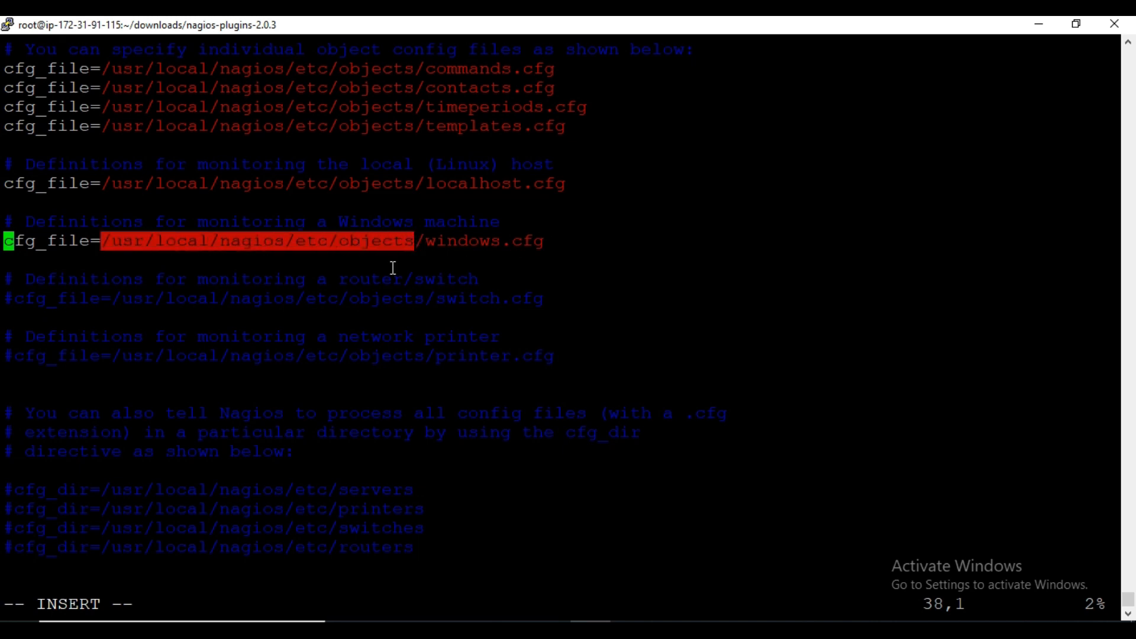
left_click(196, 410)
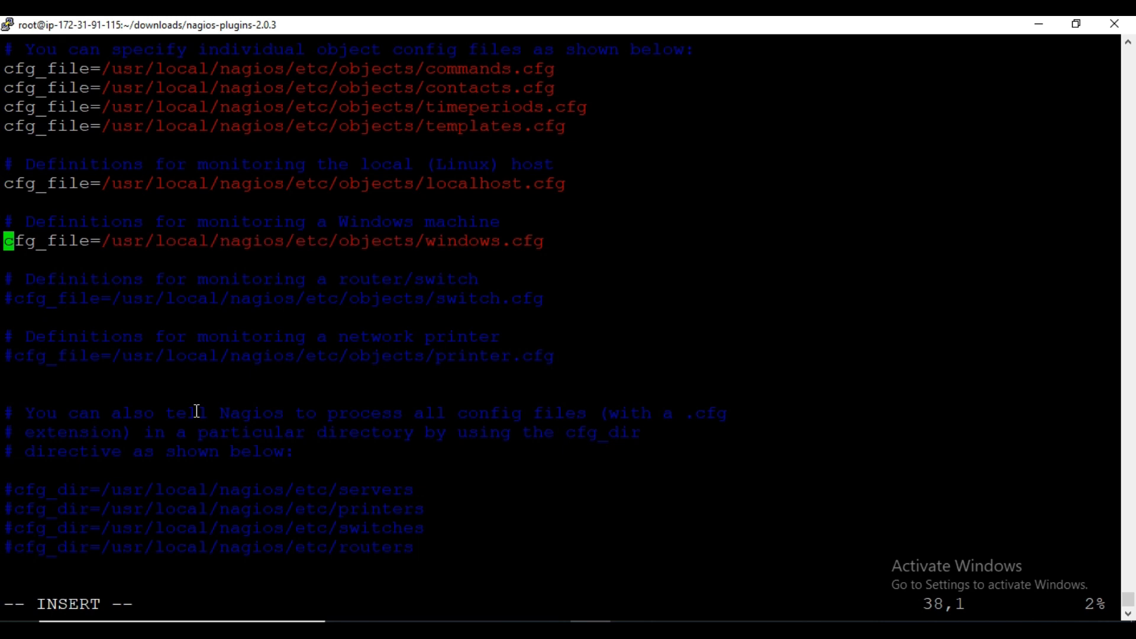
- Save the changes to nagios.cfg and quit vi
key("Escape")
type(":wq!")
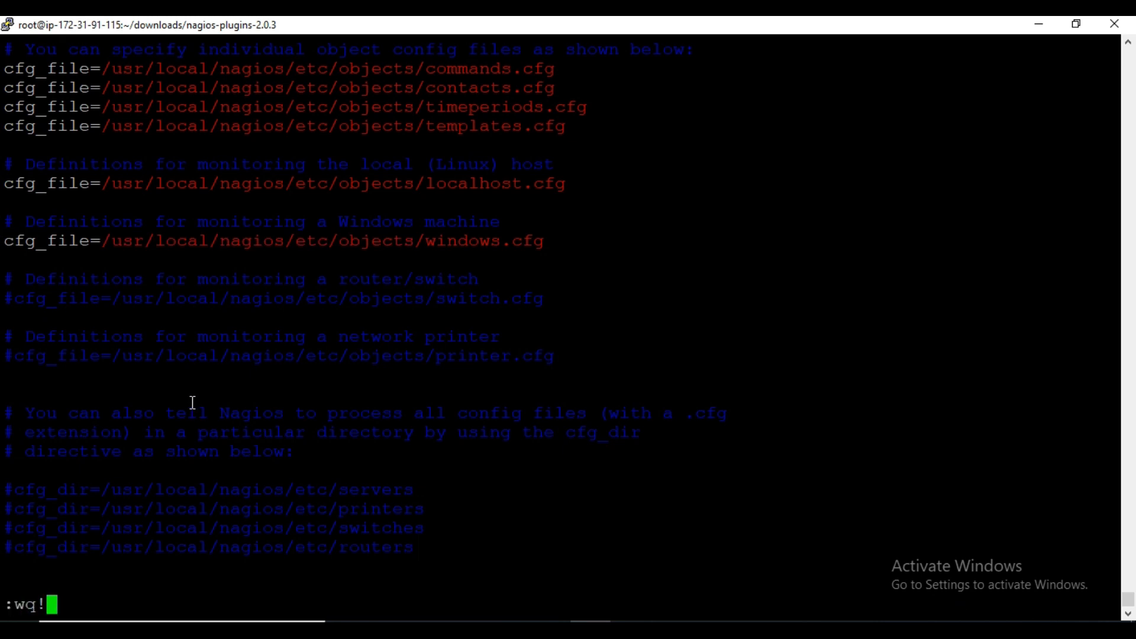
key("Return")
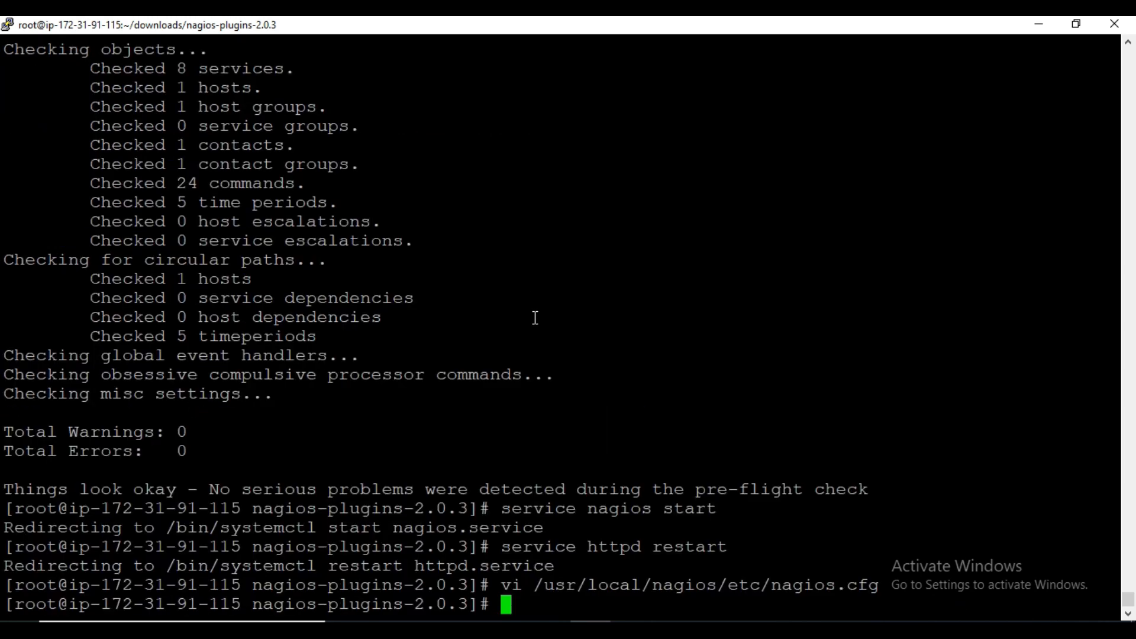
- Change to the /usr/local/nagios/etc/objects directory and list its files
type("cd")
type("/usr/local/nagios/etc/objects")
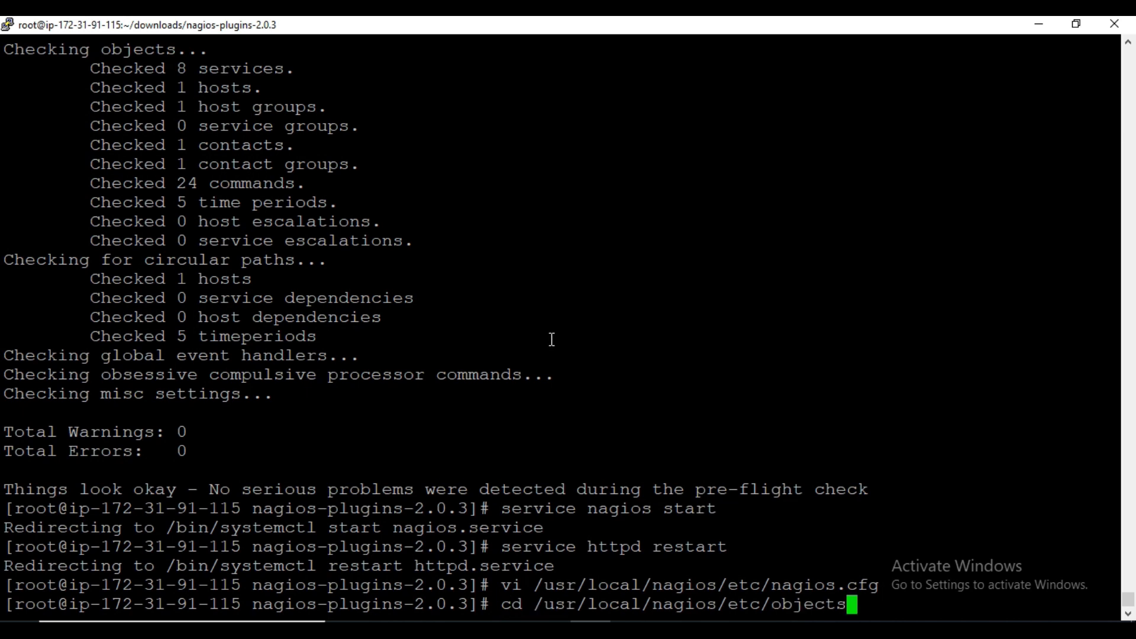
key("Return")
type("ls")
key("Return")
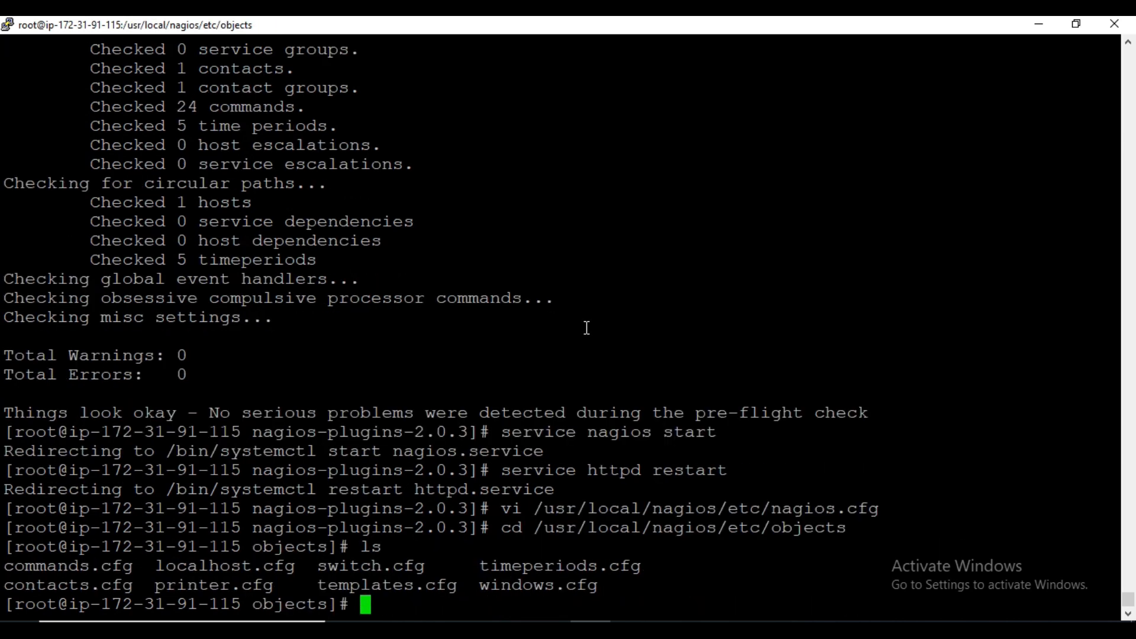
- Open windows.cfg in vi and place the cursor at the start of the address value in the host definition
type("vi windows.cfg")
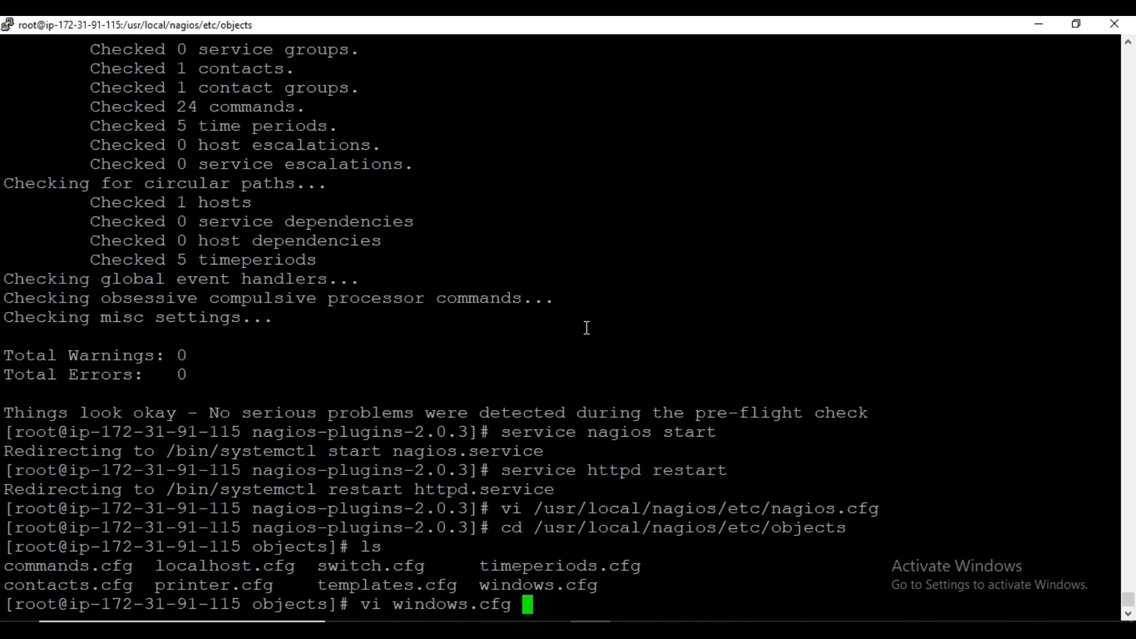
key("Return")
key("Down")
key("Down")
key("Down")
key("Down")
key("Down")
key("Down")
key("Down")
key("Down")
key("Down")
key("Down")
key("Down")
key("Down")
key("Down")
key("Down")
key("Down")
key("Down")
key("Down")
key("Down")
key("Down")
key("Down")
key("Up")
key("Up")
key("Up")
key("Up")
key("Up")
key("Up")
key("Down")
key("Right")
key("Right")
key("Right")
key("Right")
key("Right")
key("Right")
key("Right")
key("Right")
key("Right")
key("Right")
key("Right")
key("Right")
key("Right")
key("Right")
key("Right")
key("Right")
key("Right")
key("Right")
key("Right")
key("Right")
key("Right")
key("Right")
key("Right")
key("Right")
key("Right")
key("Right")
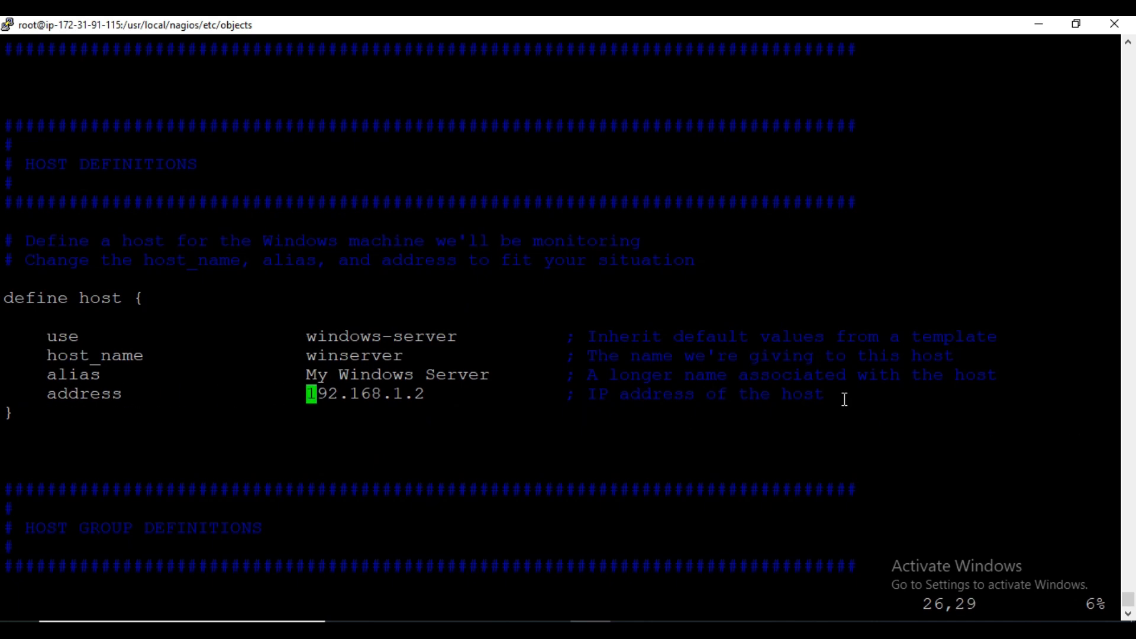
- Copy the IPv4 public IP of the window-client instance from the EC2 console and return to the terminal
key("alt+Tab")
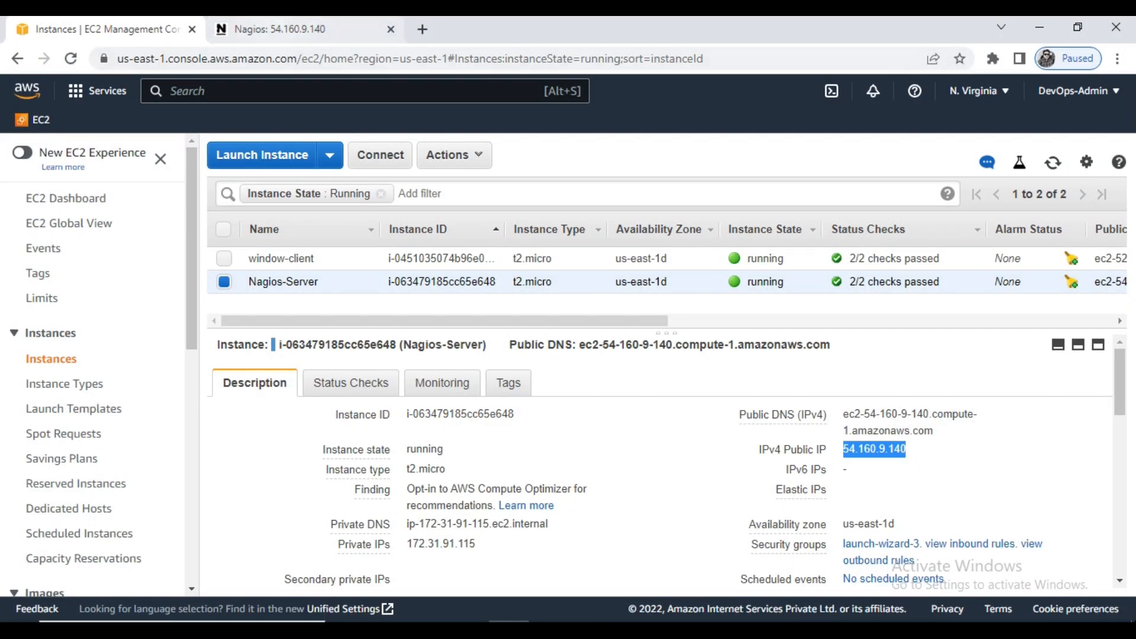
left_click(224, 259)
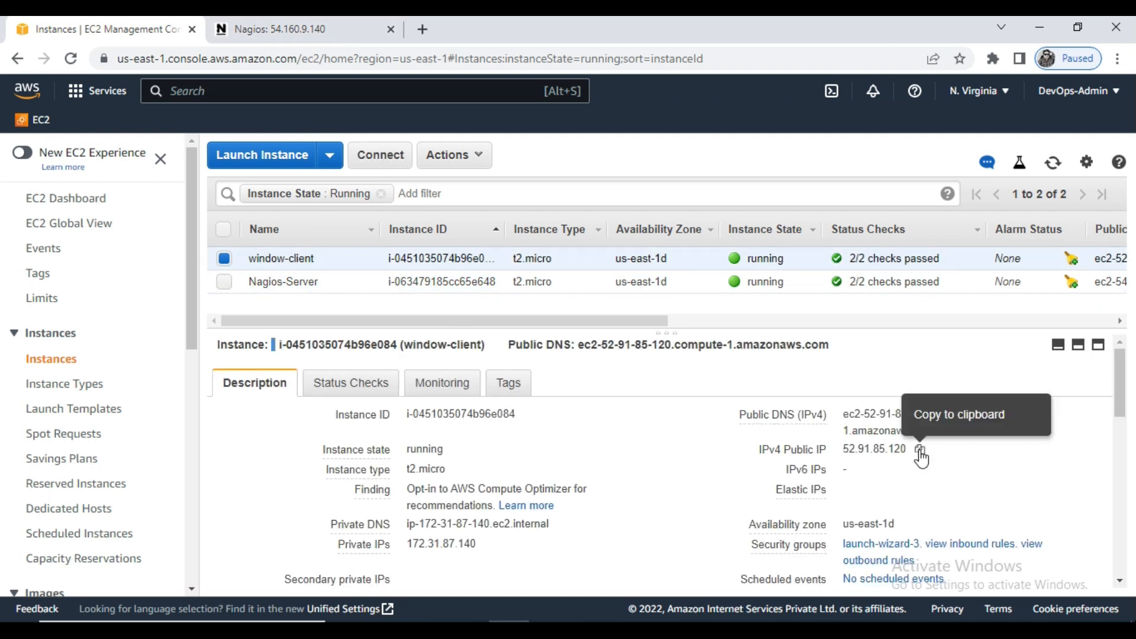
left_click(919, 449)
left_click(1044, 25)
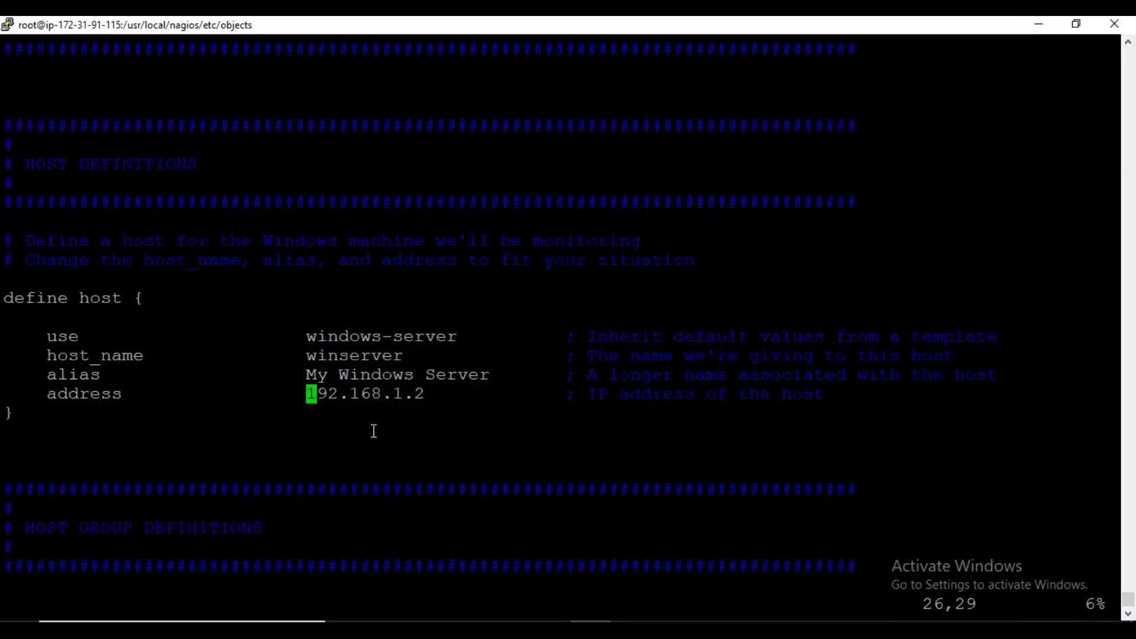
- Replace the address value in the windows.cfg host definition with the copied IP 52.91.85.120
key("x")
key("x")
key("x")
key("x")
key("x")
key("x")
key("x")
key("x")
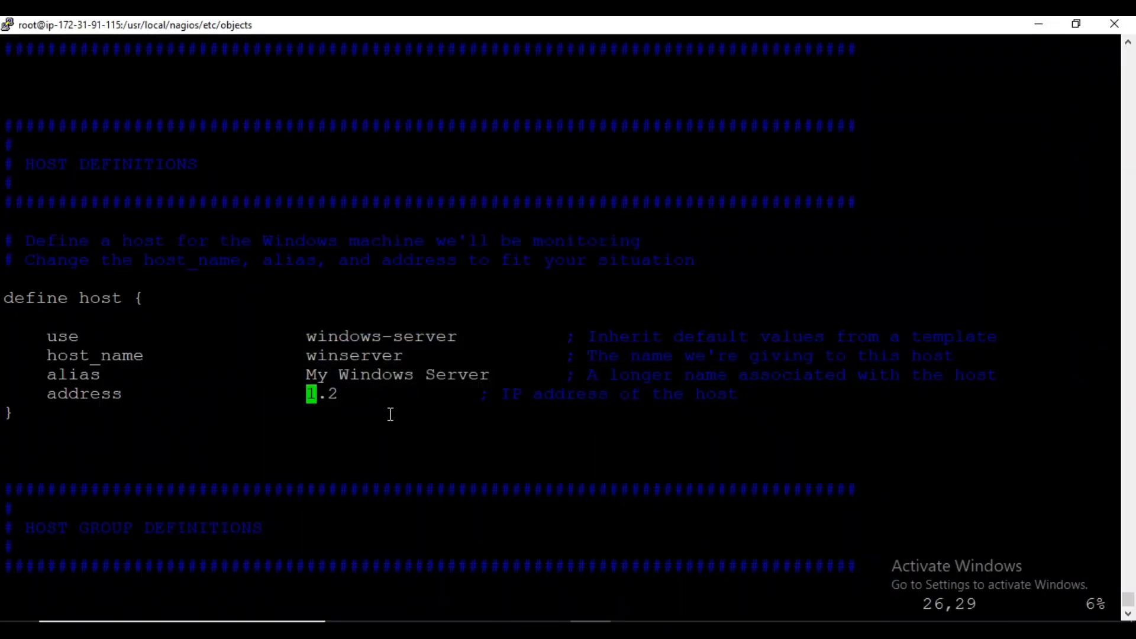
right_click(391, 414)
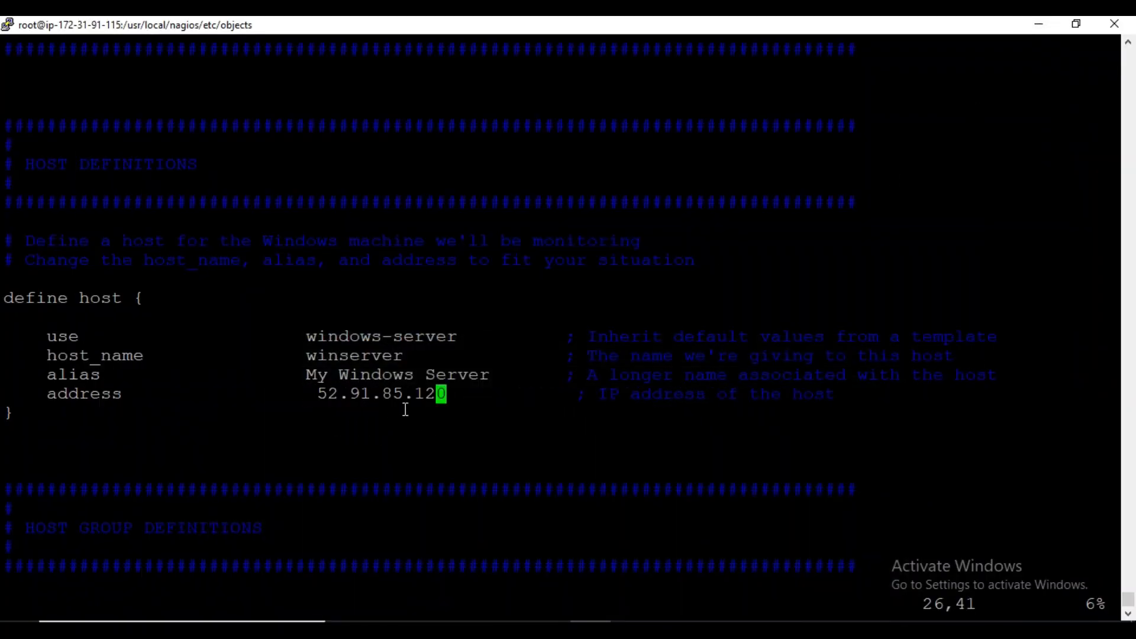
key("Left")
key("Left")
key("Left")
key("Left")
key("Left")
key("Left")
key("Left")
key("Left")
key("Left")
key("Left")
key("Left")
key("Left")
key("Left")
key("Right")
key("Right")
key("Left")
key("x")
- Review the hostgroup and service definitions in windows.cfg, from the NSClient++ version check through the Explorer process check
key("Right")
key("Down")
key("Down")
key("Down")
key("Down")
key("Down")
key("Down")
key("Down")
key("Down")
key("Down")
key("Down")
key("Down")
key("Down")
key("Down")
key("Down")
key("Down")
key("Down")
key("Down")
key("Down")
key("Down")
key("Down")
key("Down")
key("Down")
key("Down")
key("Down")
key("Down")
key("Down")
key("Down")
key("Down")
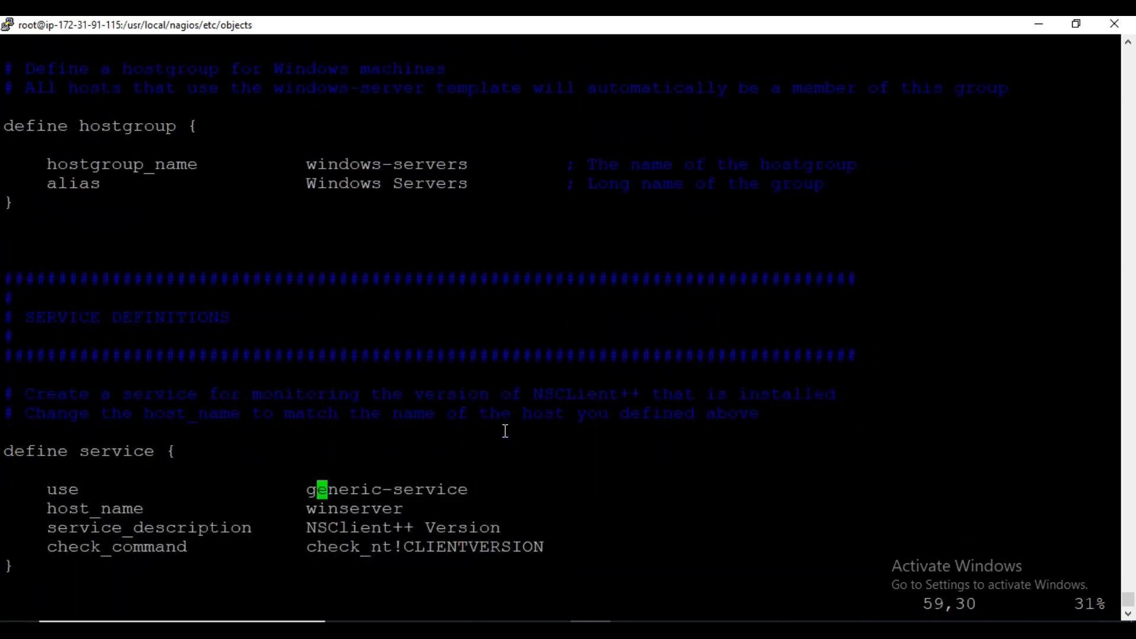
key("Down")
key("Down")
key("Down")
key("Down")
key("Down")
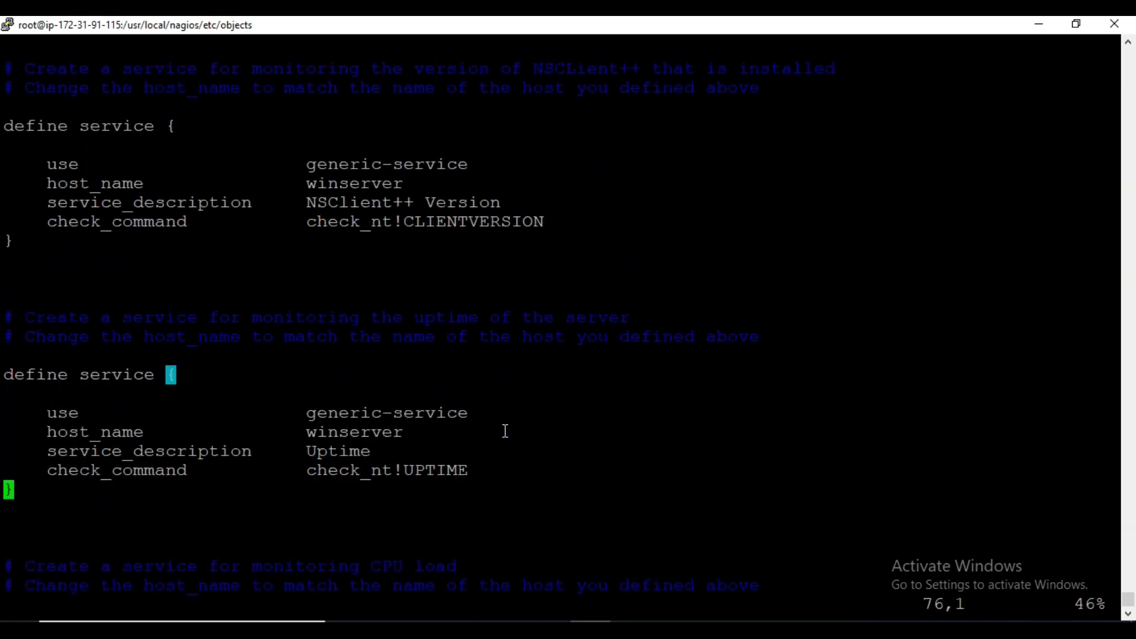
key("Down")
key("Down")
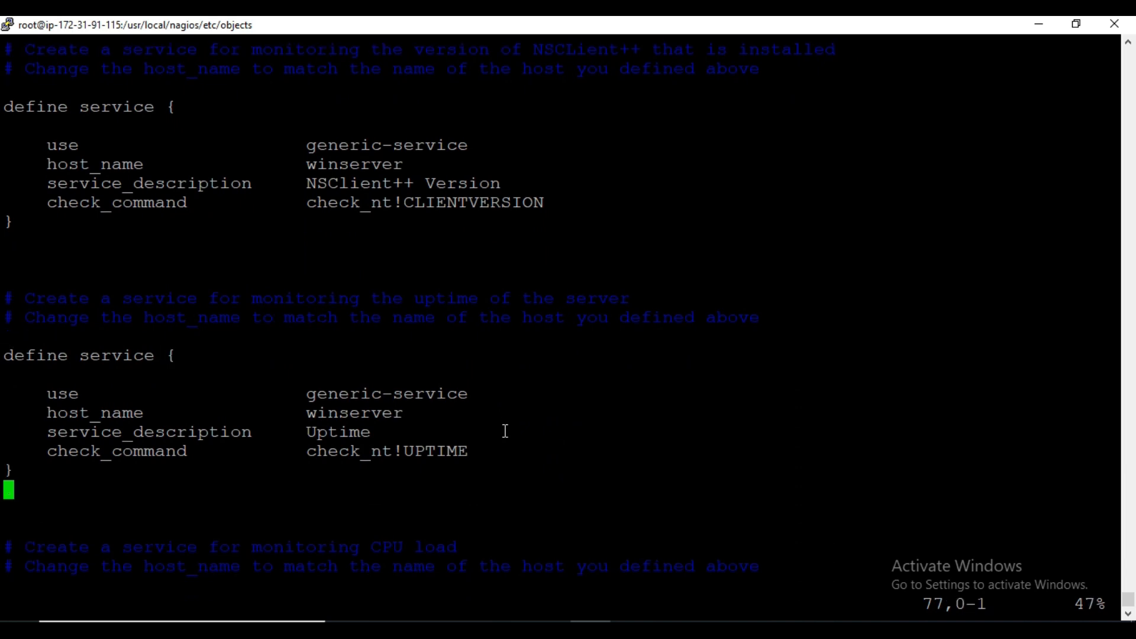
key("Down")
key("Down")
key("Down")
key("Down")
key("Down")
key("Down")
key("Down")
key("Down")
key("Down")
key("Down")
key("Down")
key("Down")
key("Down")
key("Down")
key("Down")
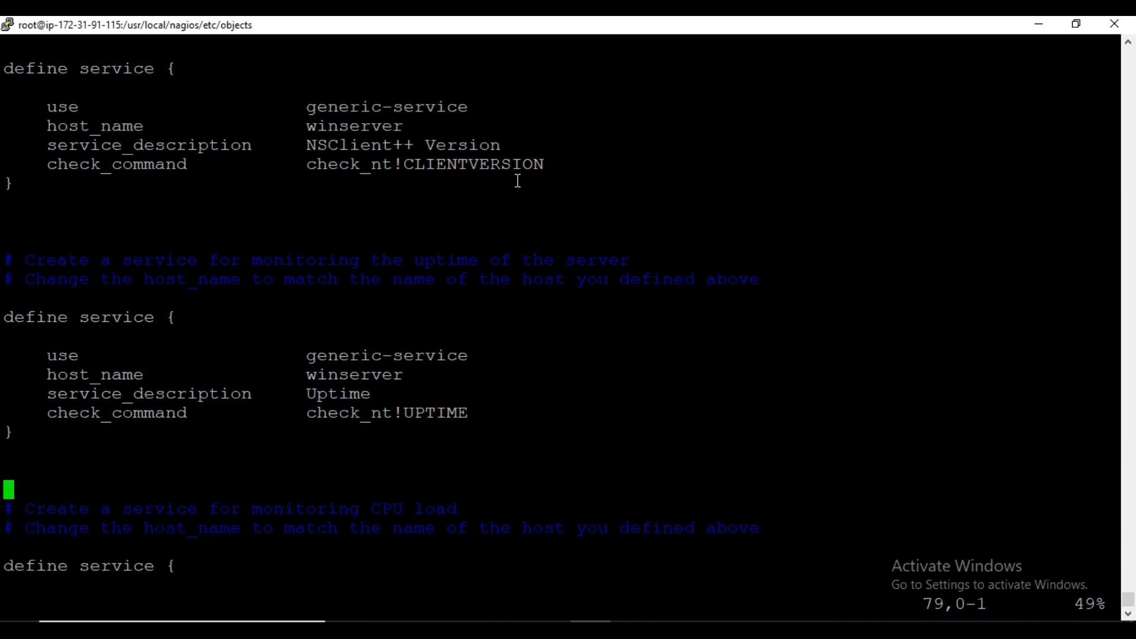
key("Down")
key("Down")
key("Down")
key("Down")
key("Down")
key("Down")
key("Down")
key("Down")
key("Down")
key("Down")
key("Down")
key("Down")
key("Down")
key("Down")
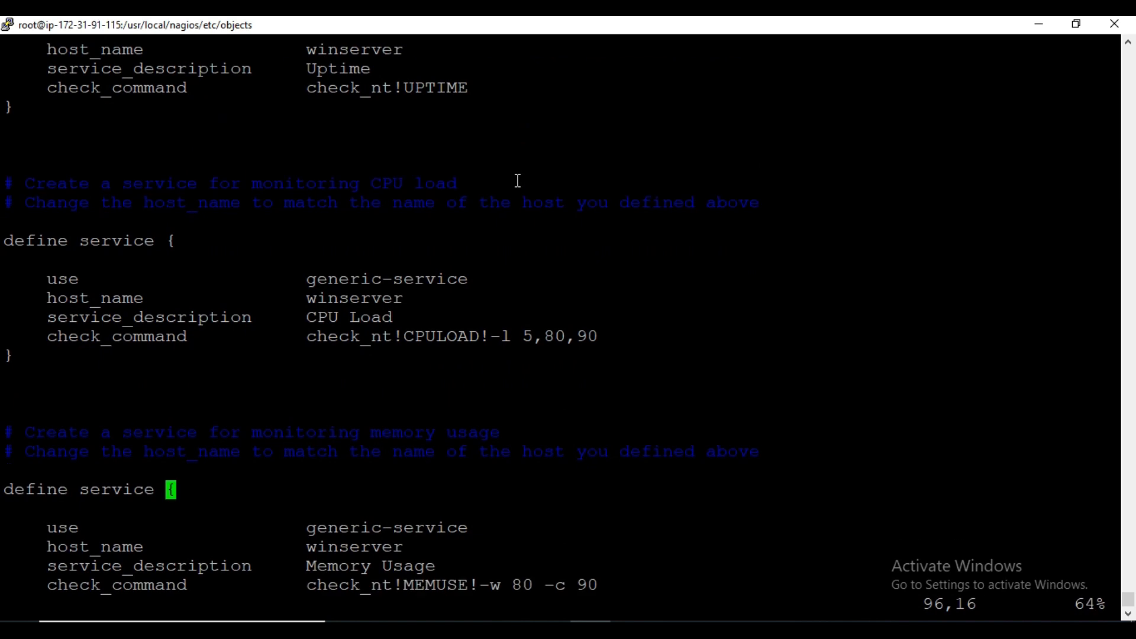
key("Down")
key("Down")
key("Down")
key("Down")
key("Down")
key("Down")
key("Down")
key("Down")
key("Down")
key("Down")
key("Down")
key("Down")
key("Down")
key("Down")
key("Down")
key("Down")
key("Down")
key("Down")
key("Down")
key("Down")
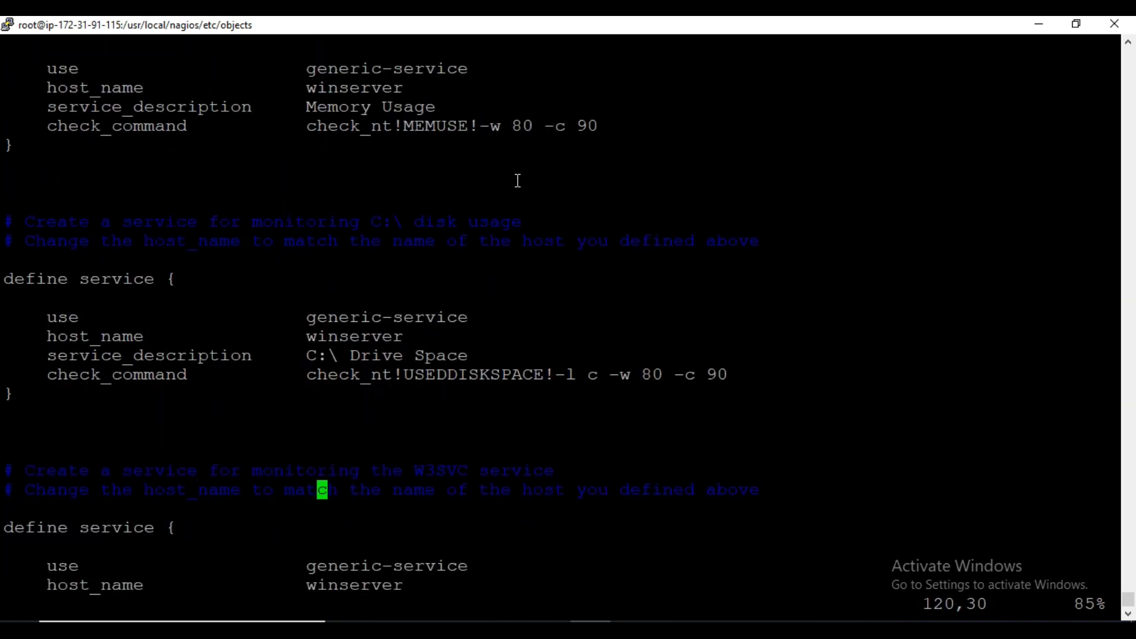
key("Down")
key("Down")
key("Down")
key("Down")
key("Down")
key("Down")
key("Down")
key("Down")
key("Down")
key("Down")
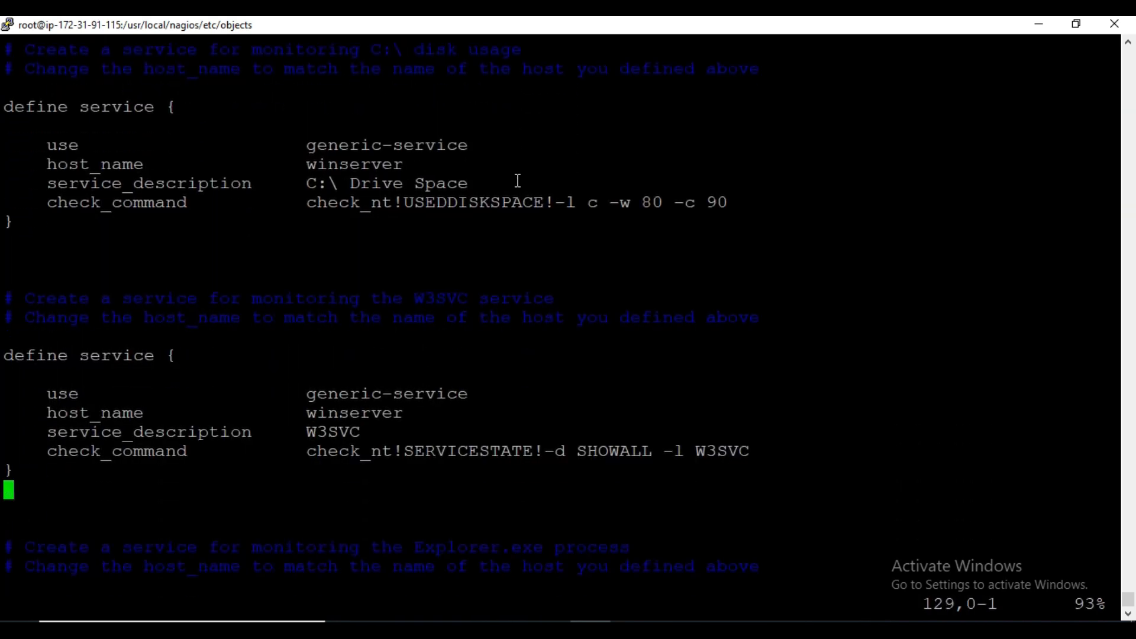
key("Down")
key("Down")
key("Down")
key("Down")
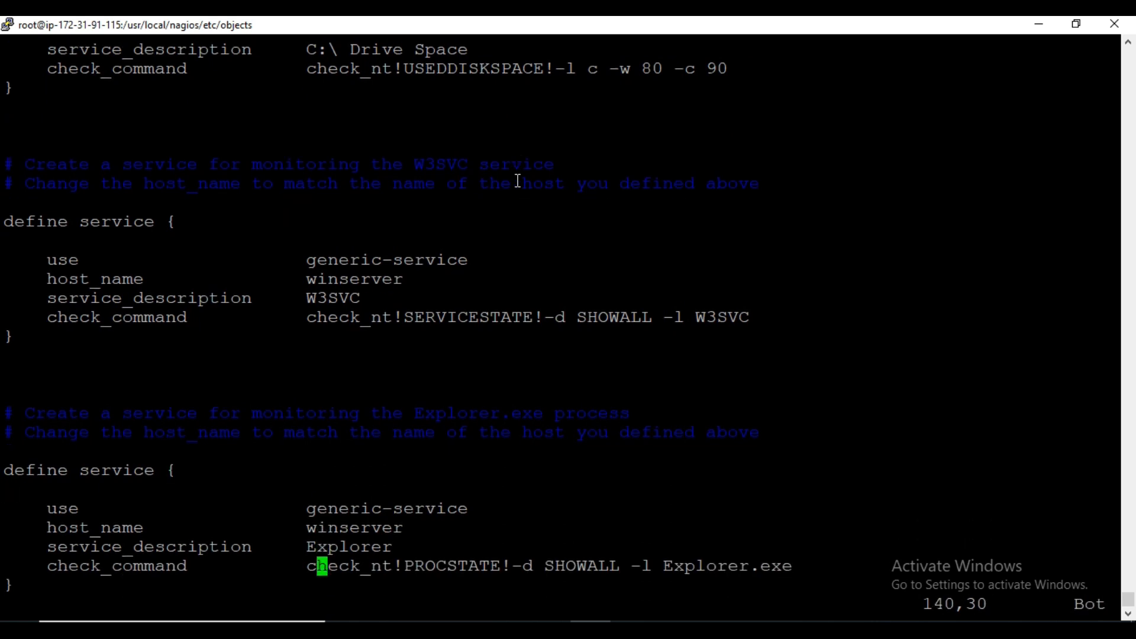
- Save windows.cfg with :wq! and return to the shell
type(":wq!")
key("Return")
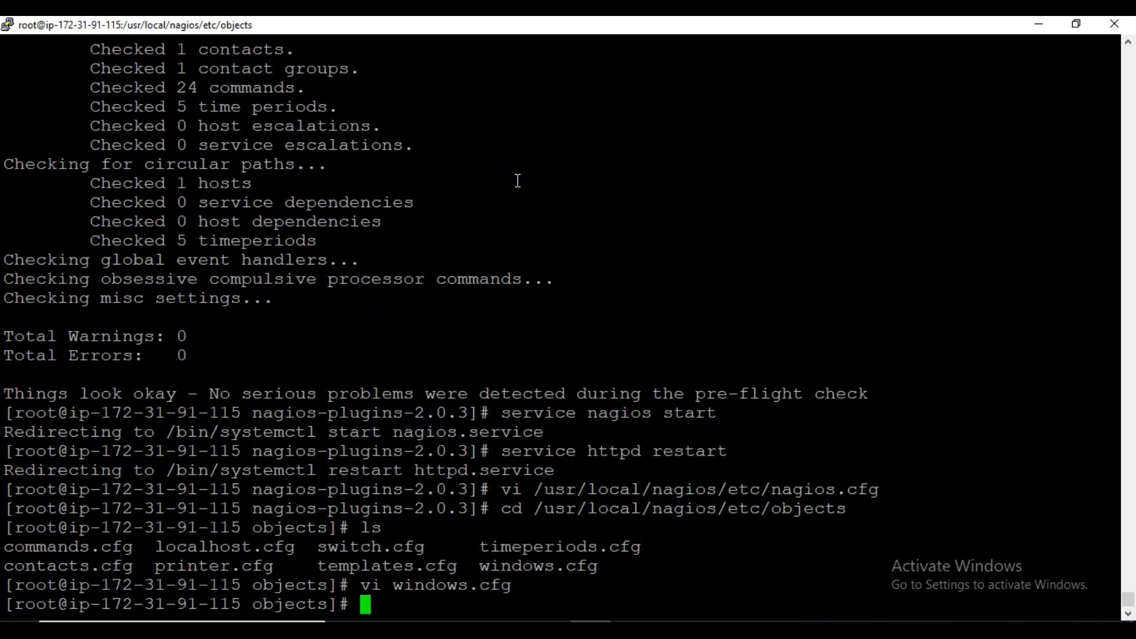
- Restart the Nagios service with systemctl restart nagios.service
left_click(631, 630)
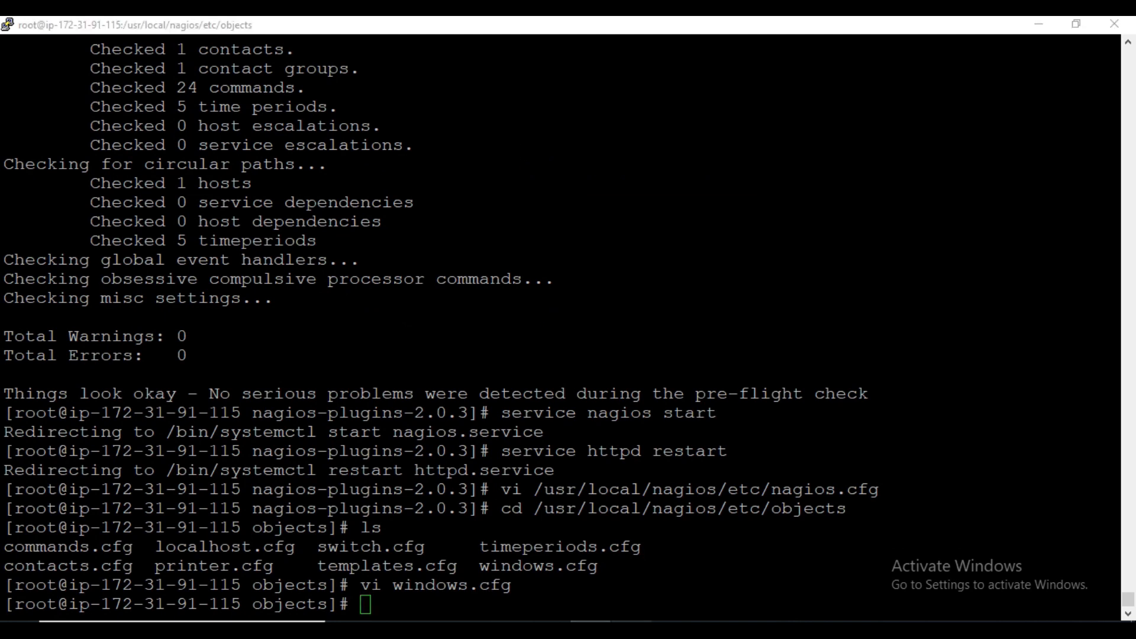
scroll(324, 441, "down", 6)
scroll(315, 374, "down", 4)
scroll(423, 431, "up", 5)
left_click(591, 629)
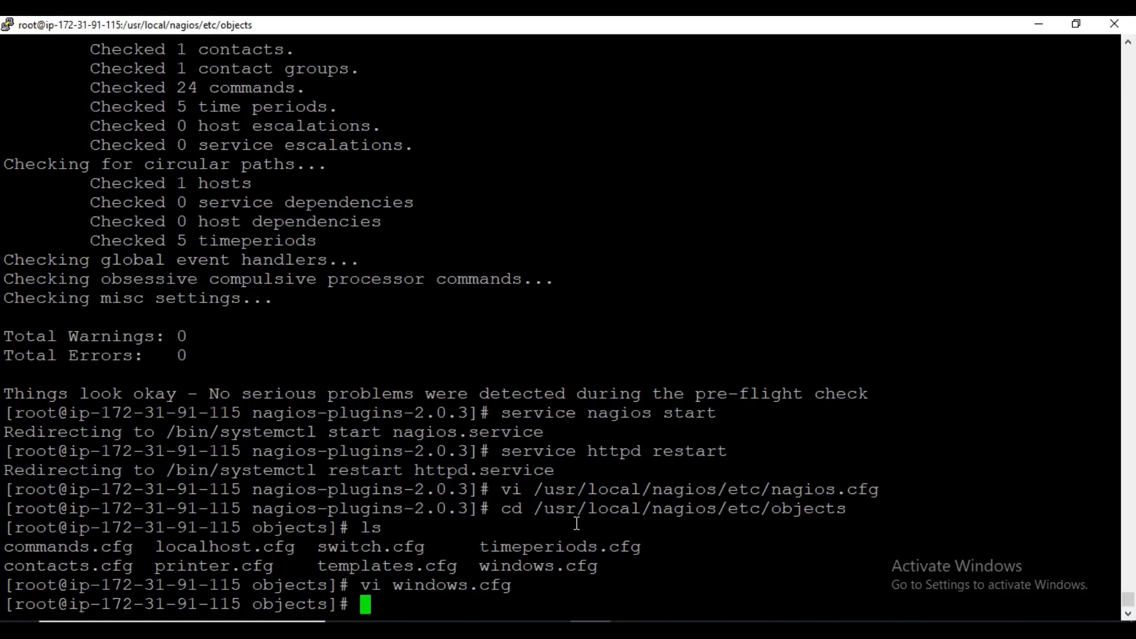
type("system")
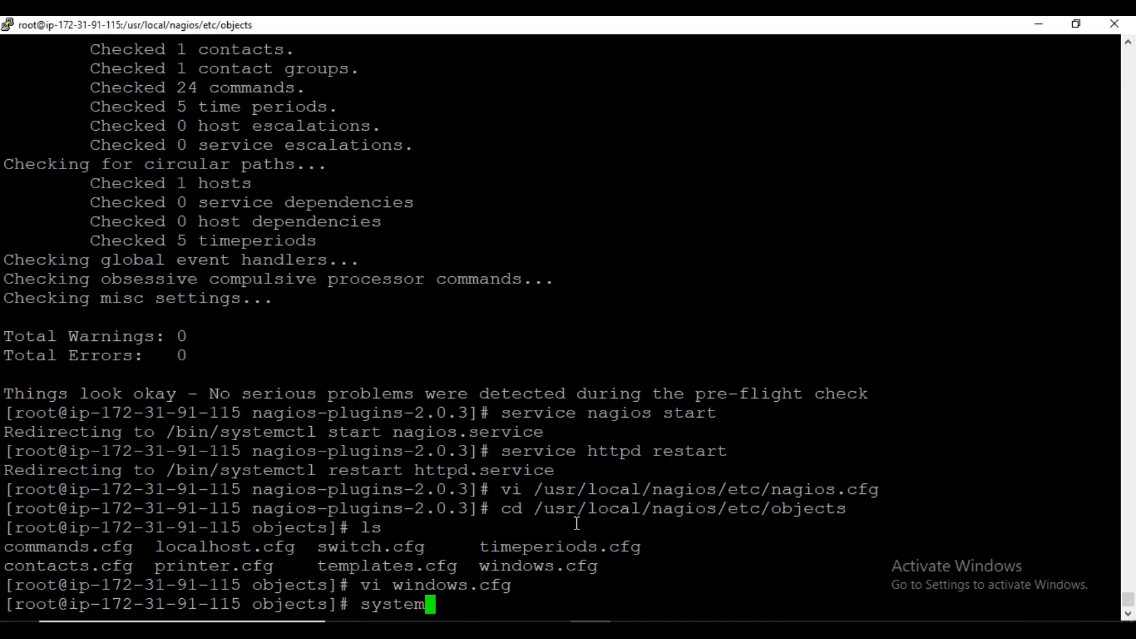
type("ctl re")
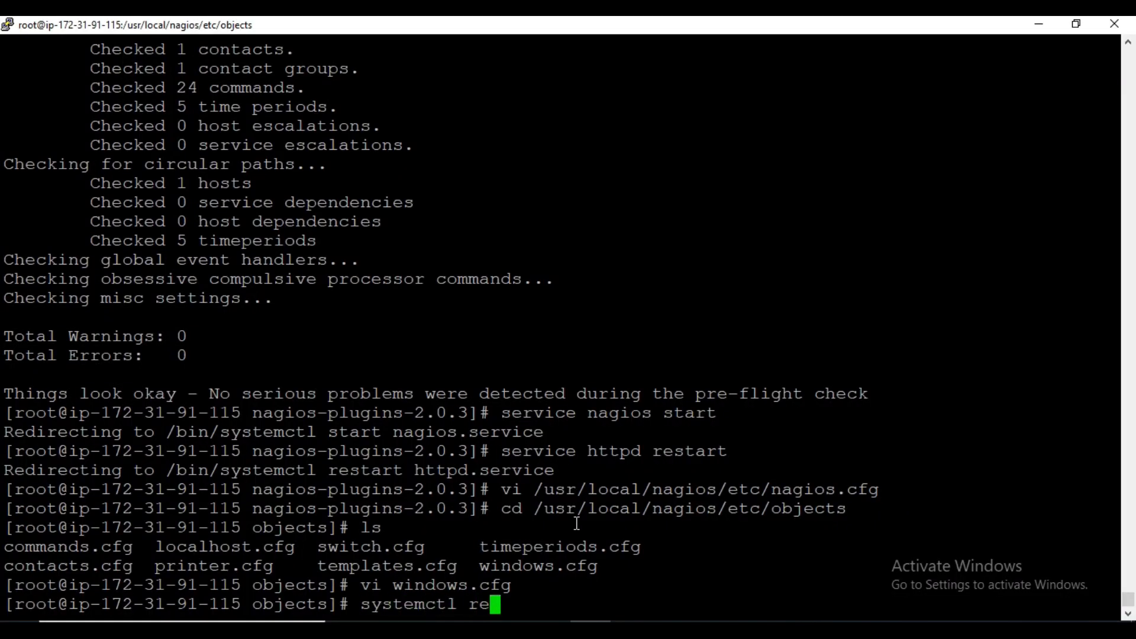
type("start nag")
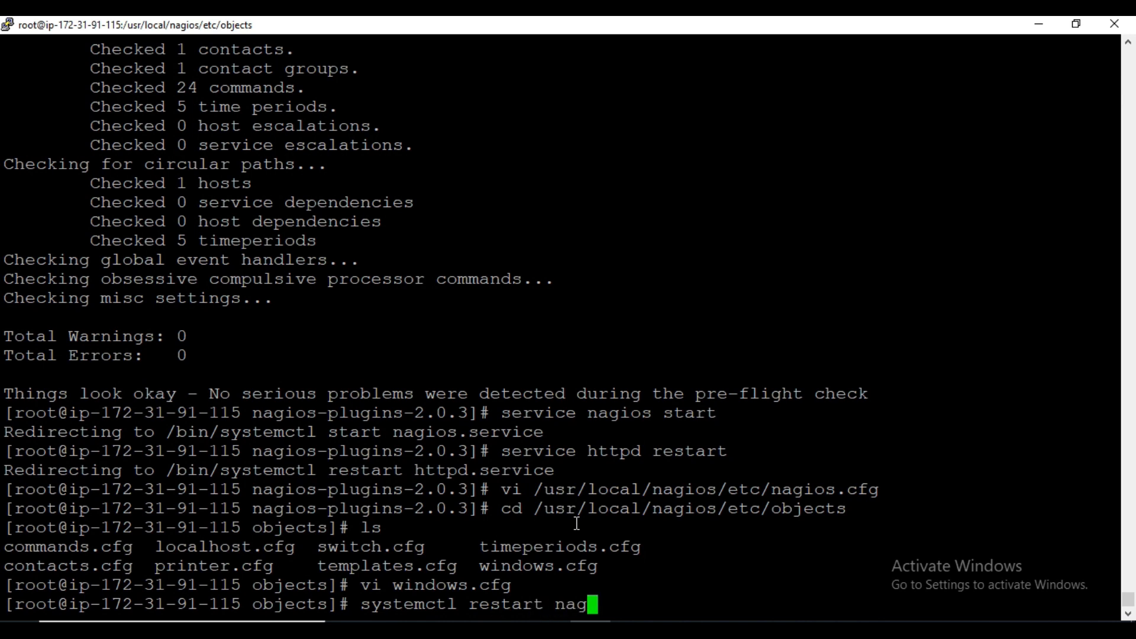
key("Tab")
key("Return")
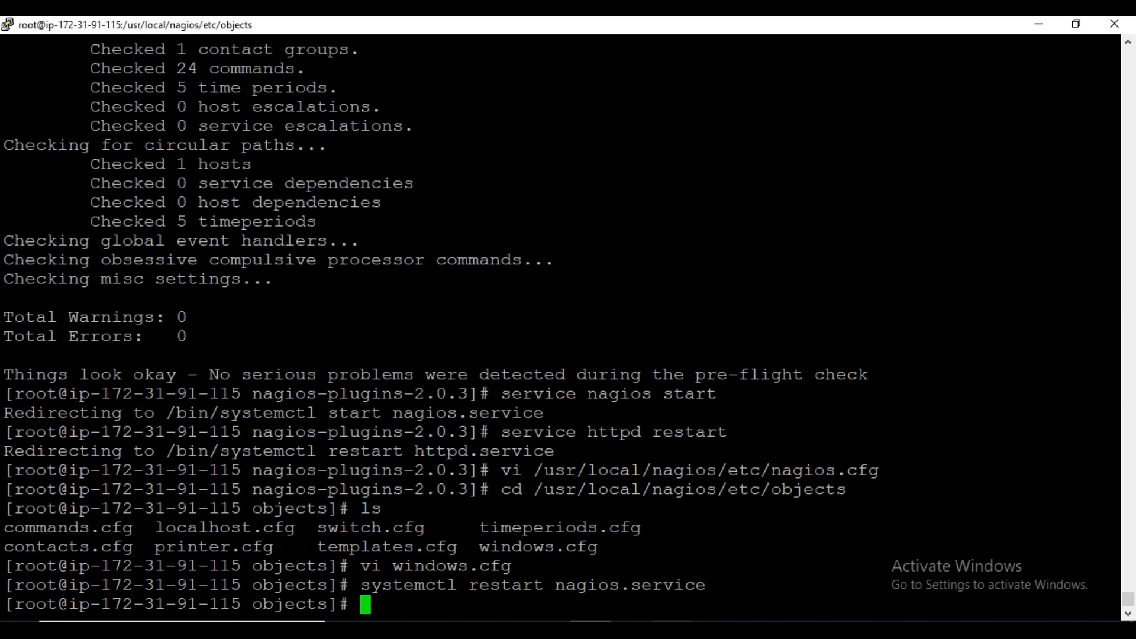
- Switch to the Windows client's remote desktop session and open the C:\Program Files\NSClient++ folder in File Explorer
left_click(621, 629)
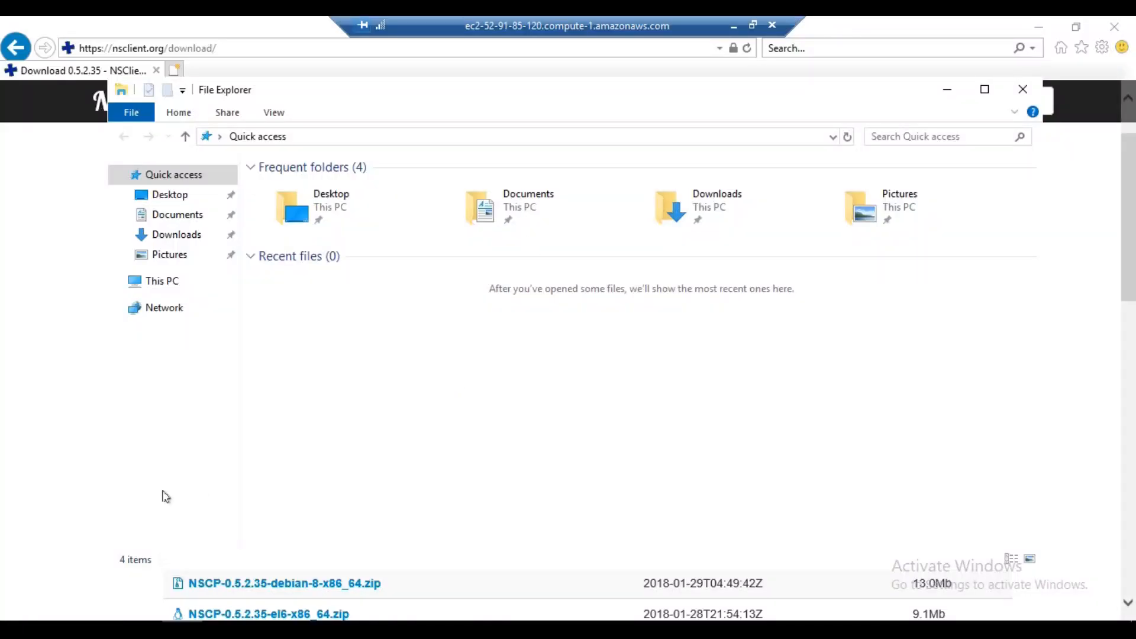
left_click(983, 92)
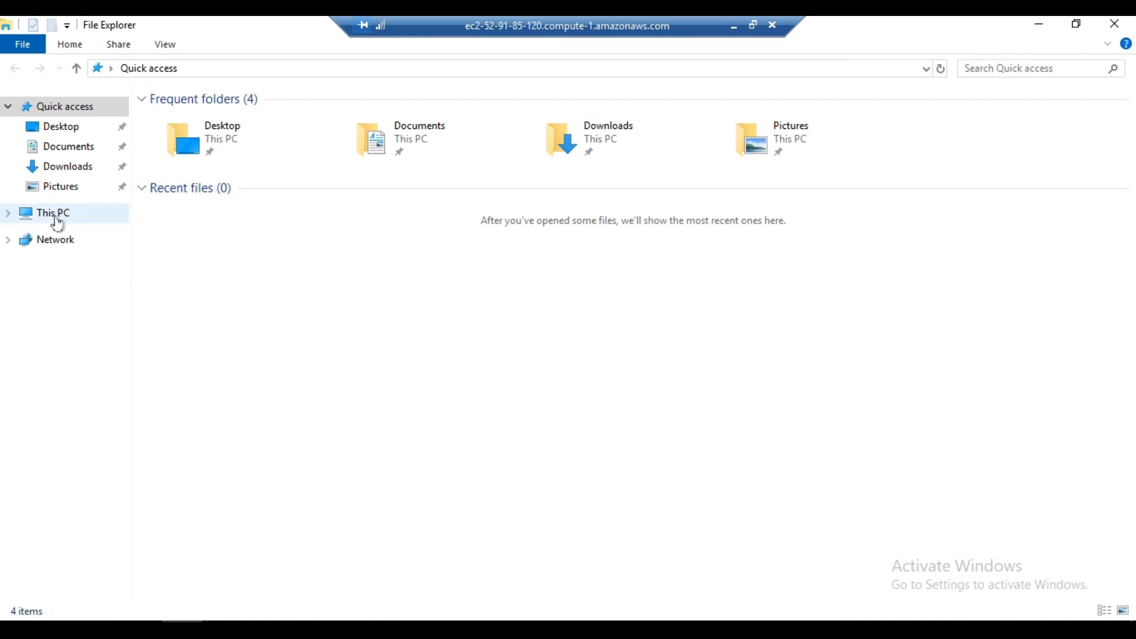
left_click(55, 218)
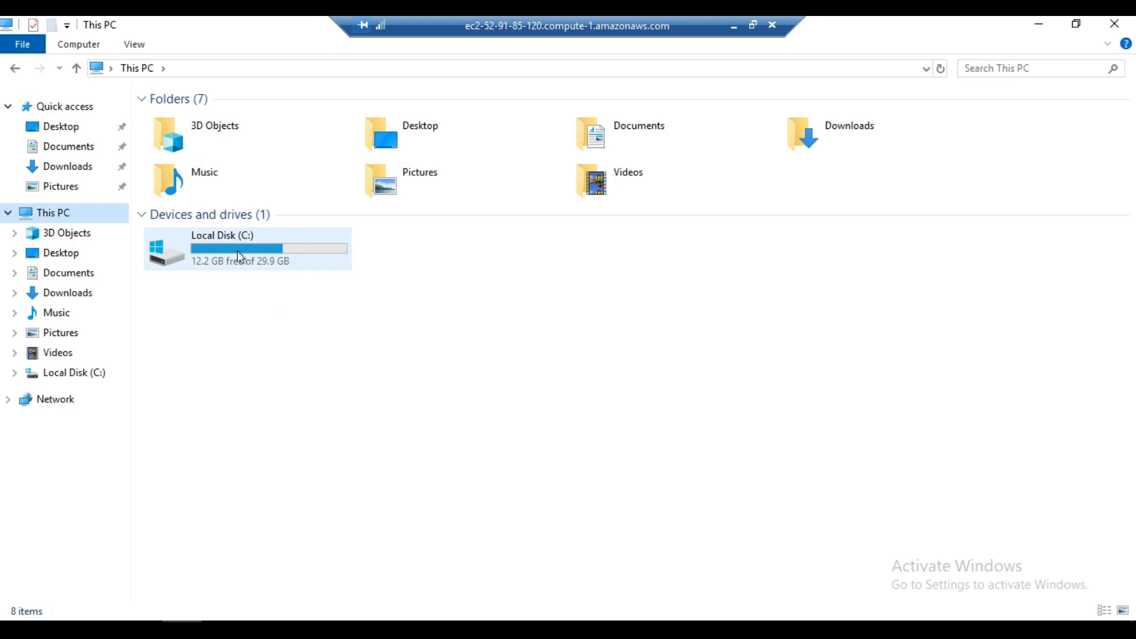
double_click(240, 256)
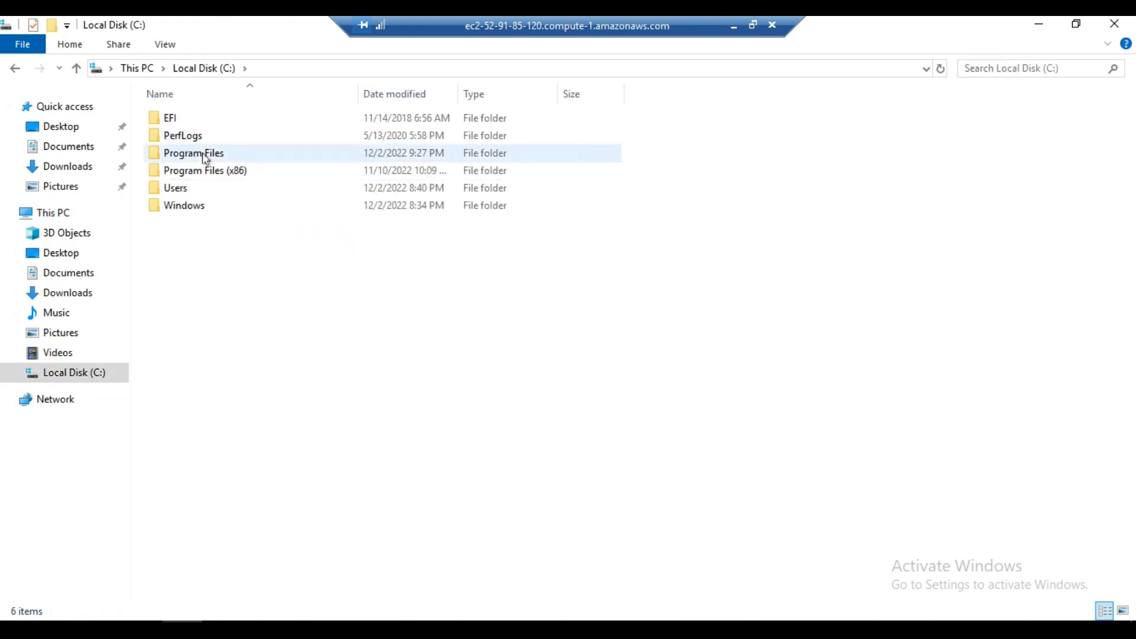
double_click(204, 155)
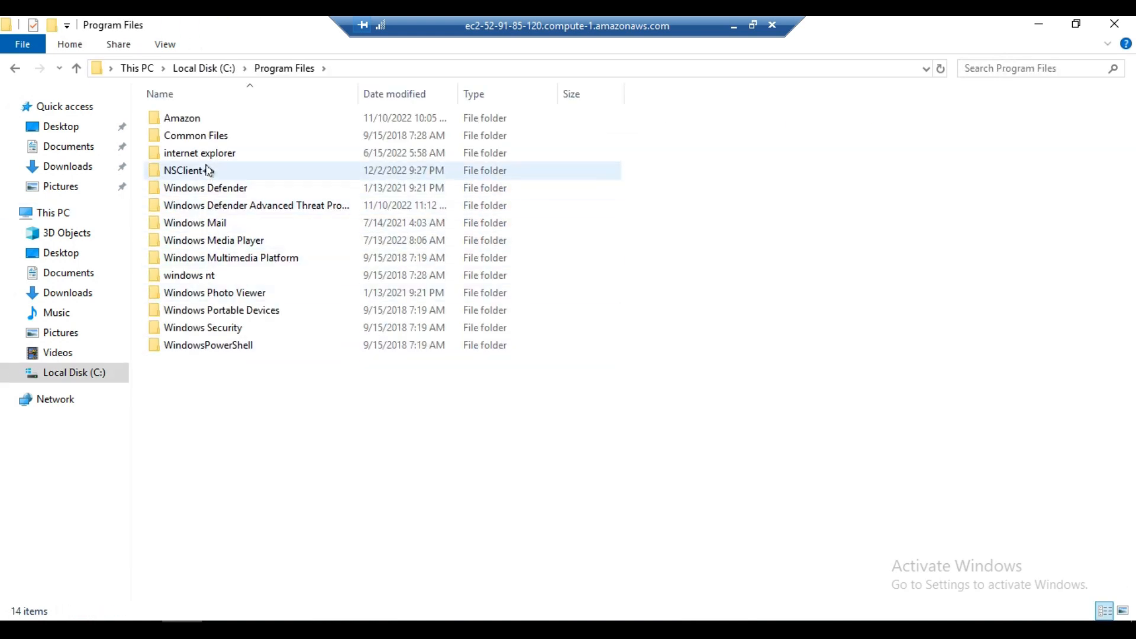
double_click(207, 170)
- Open the nsclient configuration settings file in Notepad, maximized, and highlight its allowed hosts entry
scroll(187, 416, "down", 1)
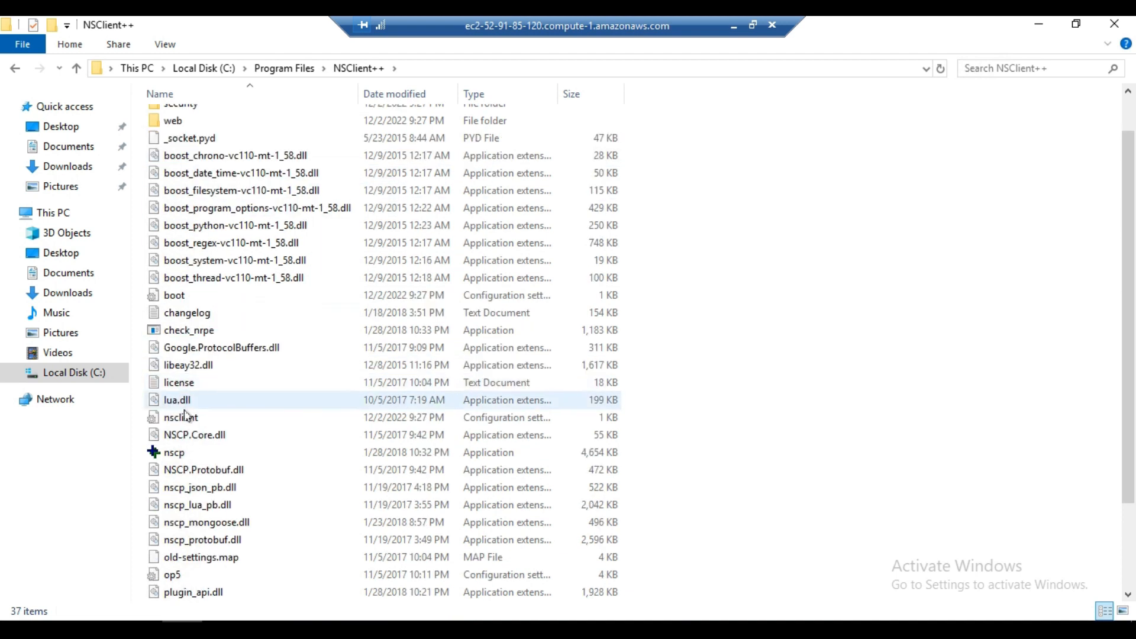
scroll(185, 416, "down", 1)
left_click(179, 371)
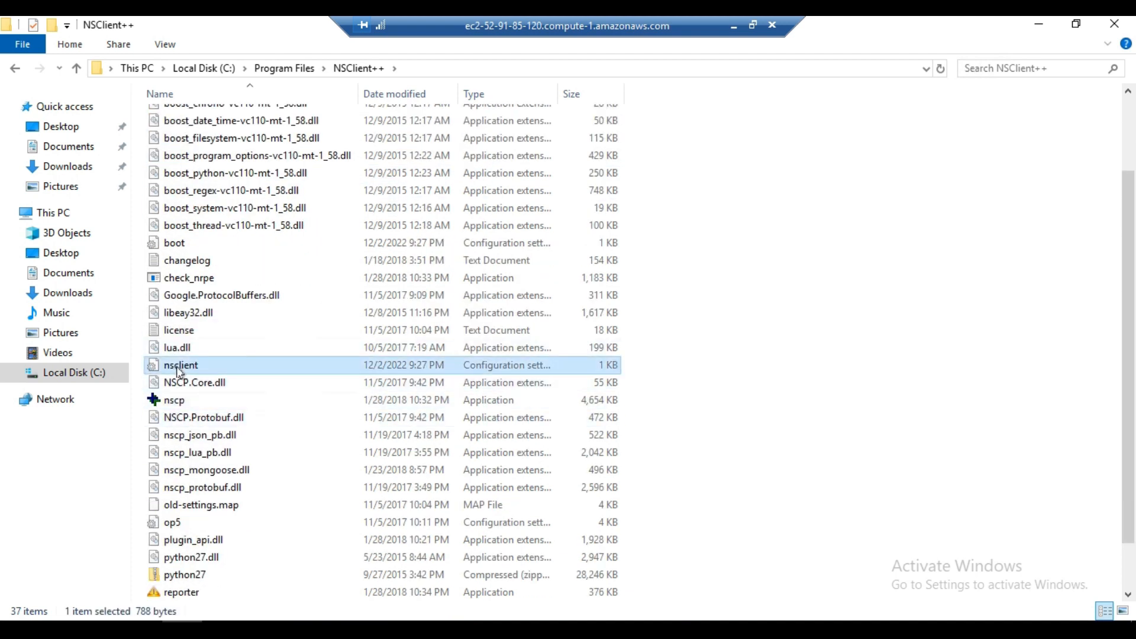
right_click(178, 370)
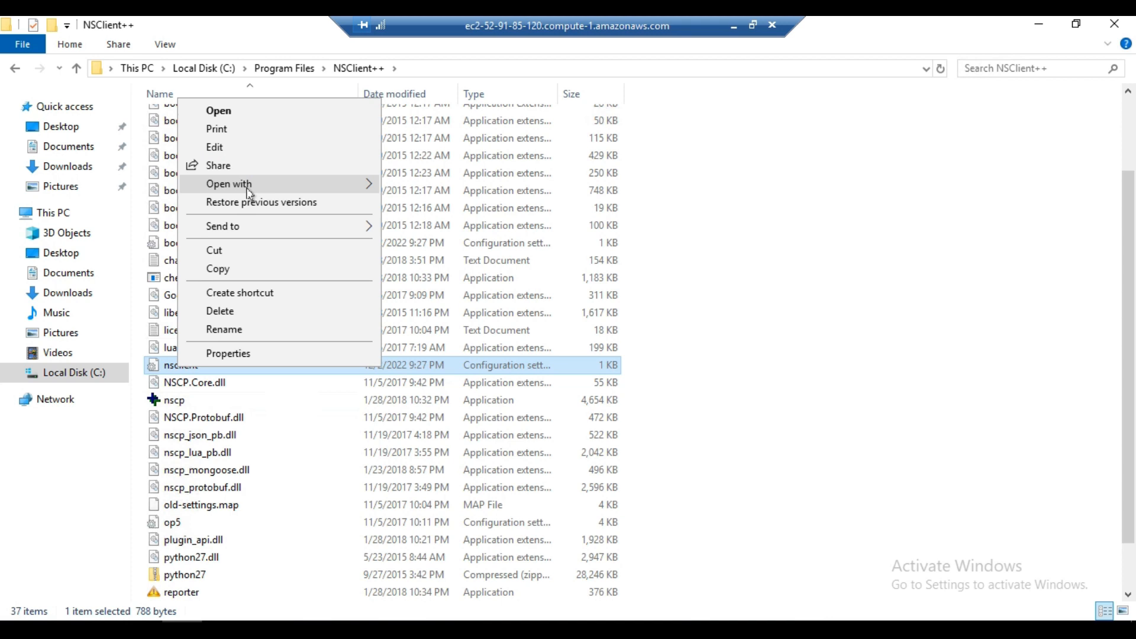
mouse_move(248, 193)
left_click(417, 187)
left_click(917, 158)
left_click_drag(44, 225, 219, 229)
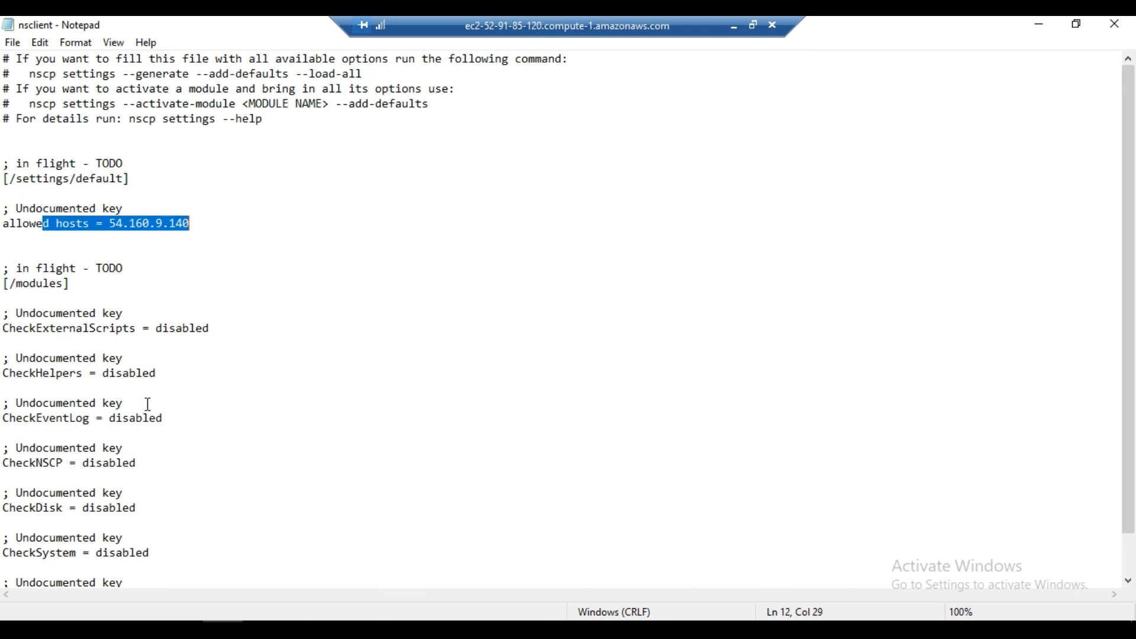
- Set CheckExternalScripts, CheckHelpers and CheckEventLog to 1 in the modules section of the nsclient settings file
scroll(148, 405, "down", 1)
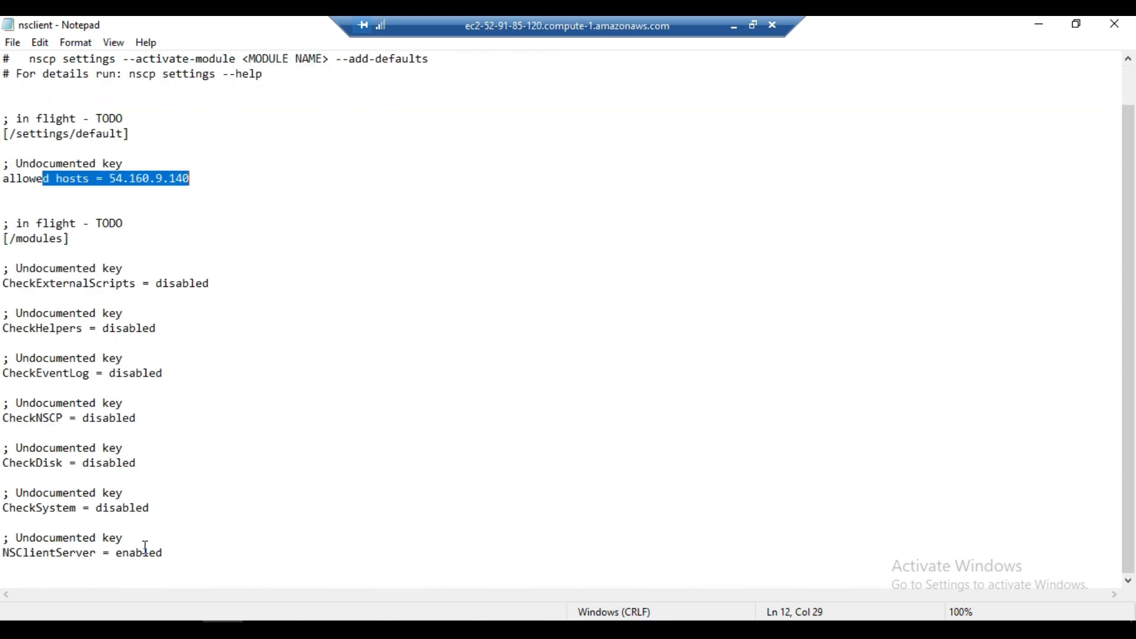
double_click(183, 285)
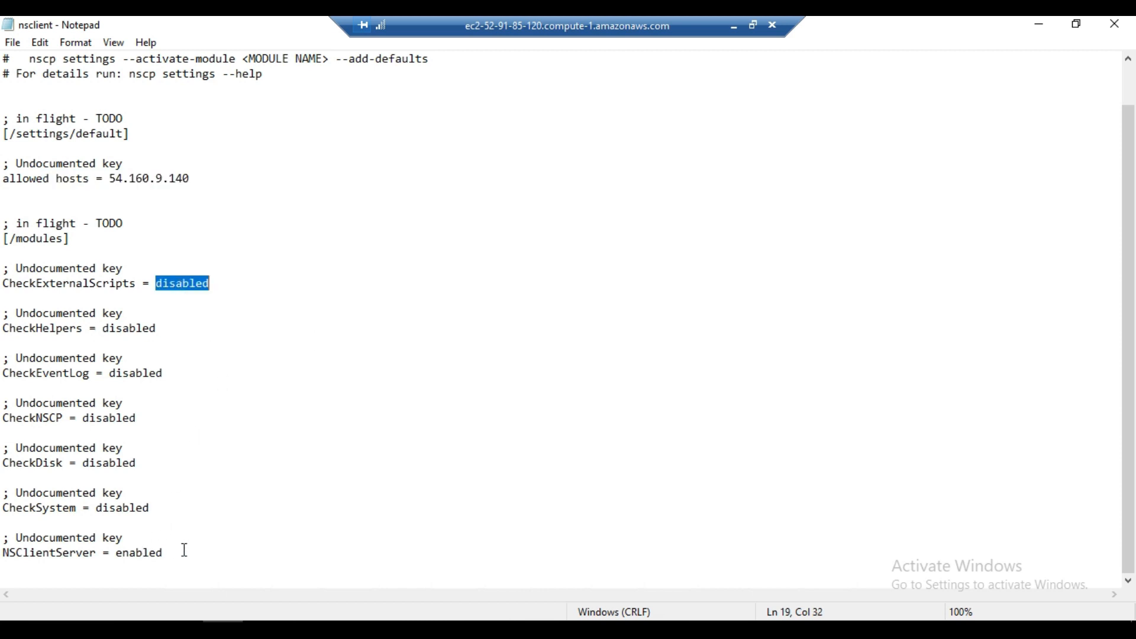
type("1")
double_click(129, 323)
type("1")
double_click(135, 373)
type("1")
- Set CheckNSCP, CheckDisk and CheckSystem to 1 in the modules section of the nsclient settings file
double_click(111, 418)
left_click(111, 418)
type("1")
double_click(120, 419)
type("1")
double_click(106, 462)
type("1")
double_click(122, 508)
type("1")
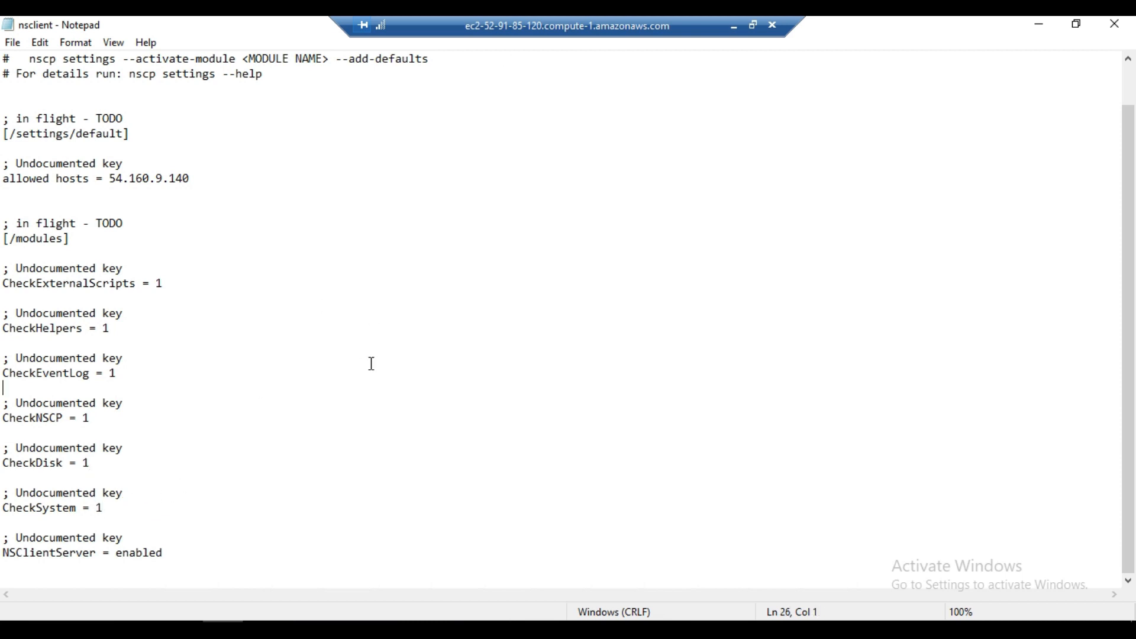
- Minimize the nsclient settings file and open the Services desktop app on the Windows client
left_click(1038, 25)
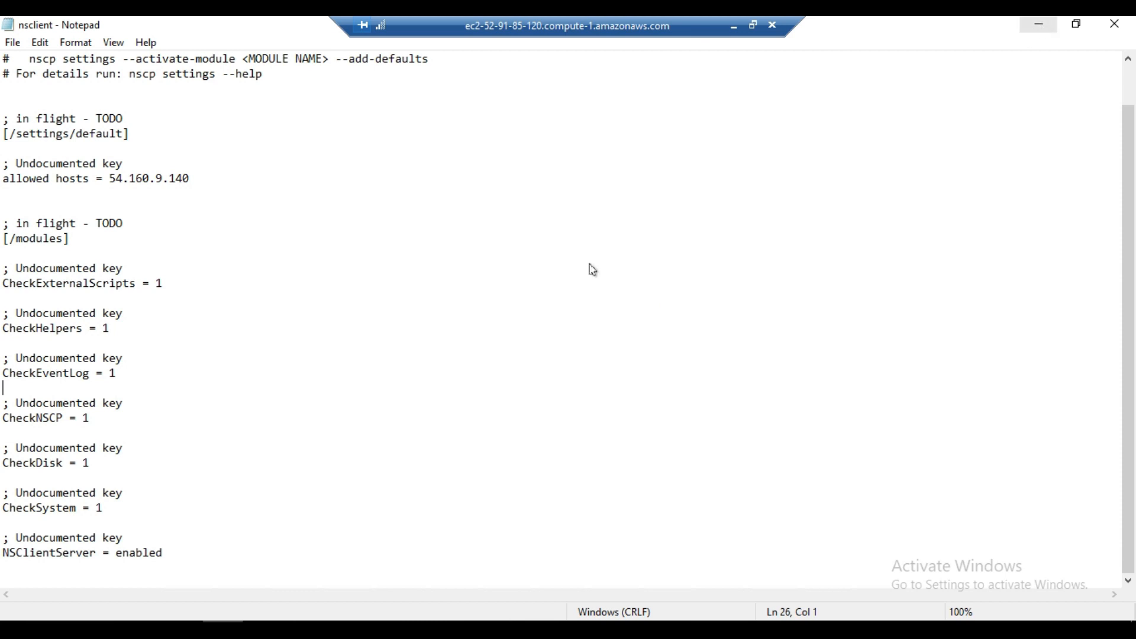
left_click(21, 622)
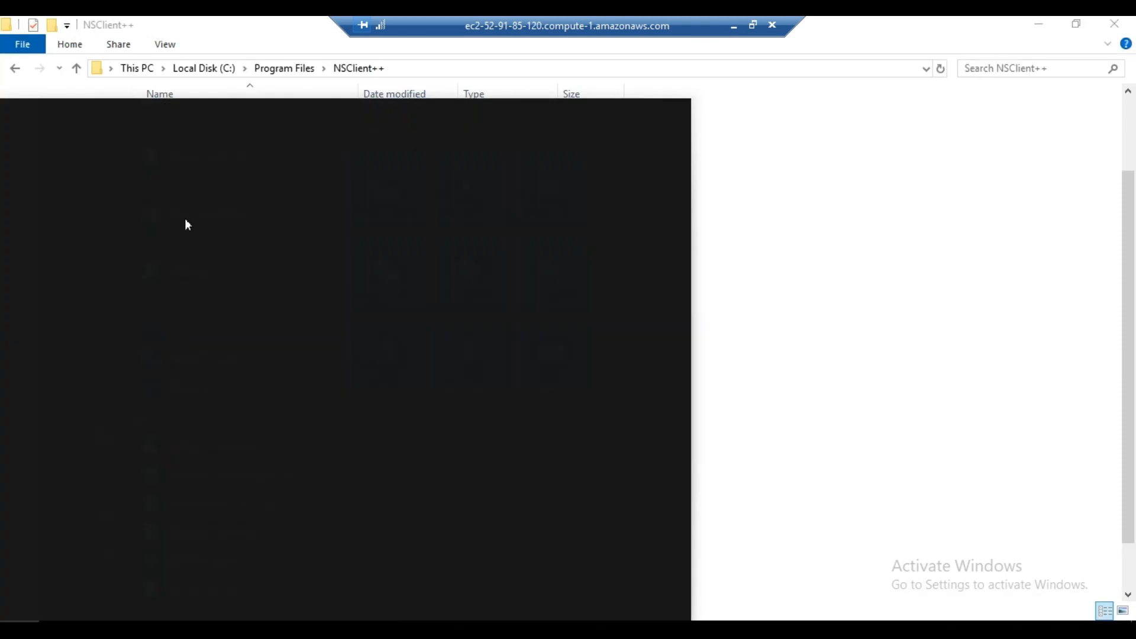
type("service")
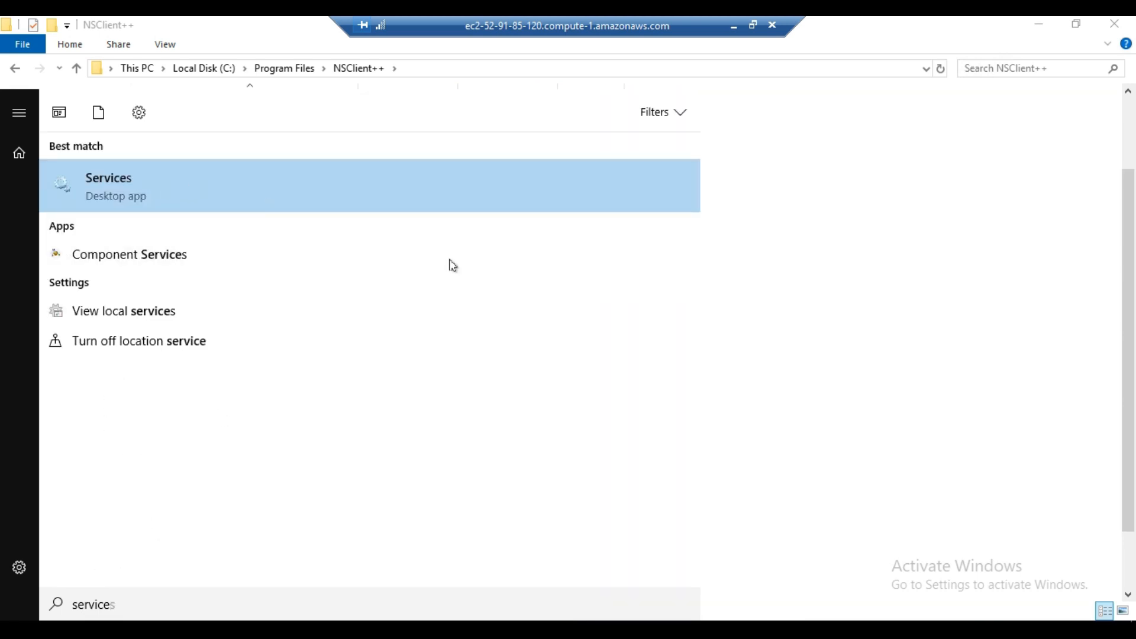
left_click(132, 188)
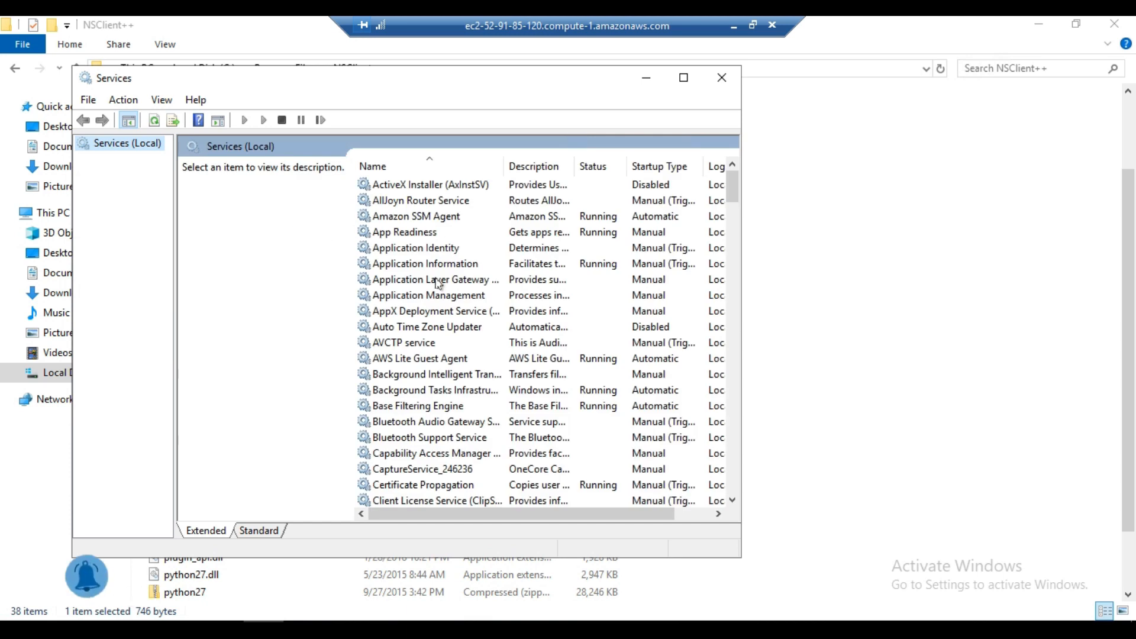
- Restart the NSClient++ Monitoring Agent service on the Windows client
scroll(435, 356, "down", 15)
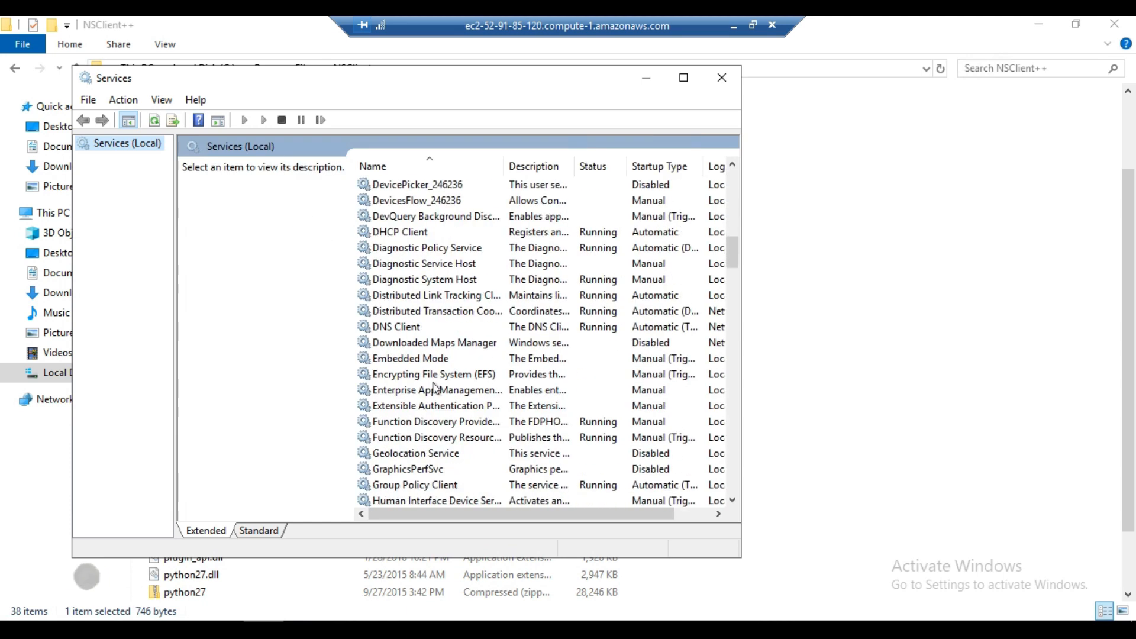
scroll(435, 389, "down", 10)
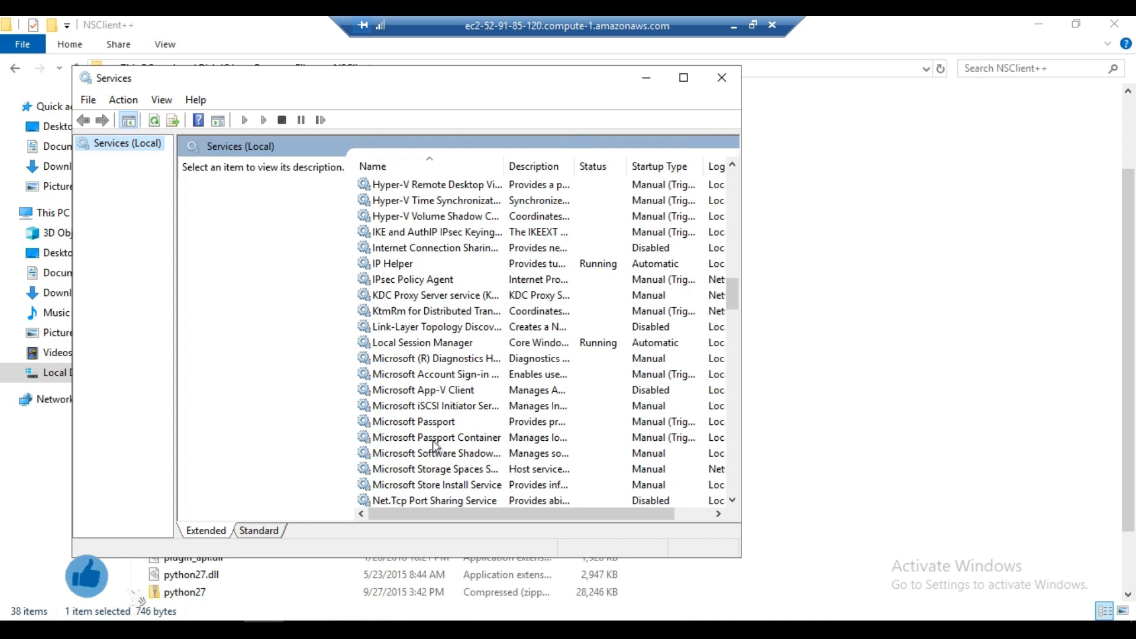
scroll(433, 445, "down", 1)
left_click(398, 453)
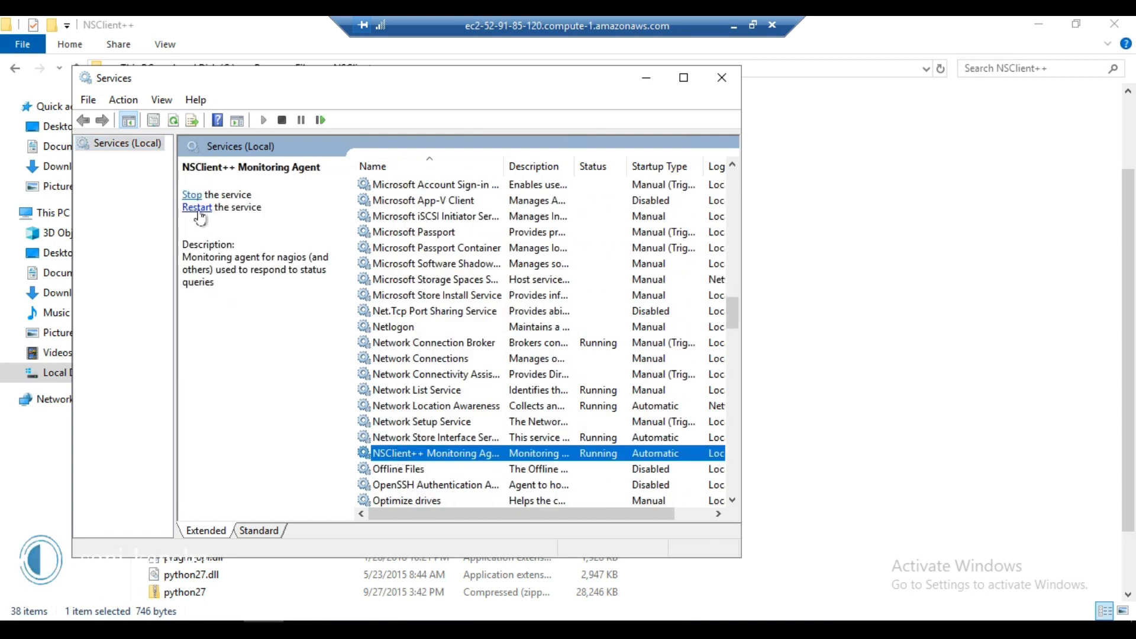
left_click(192, 195)
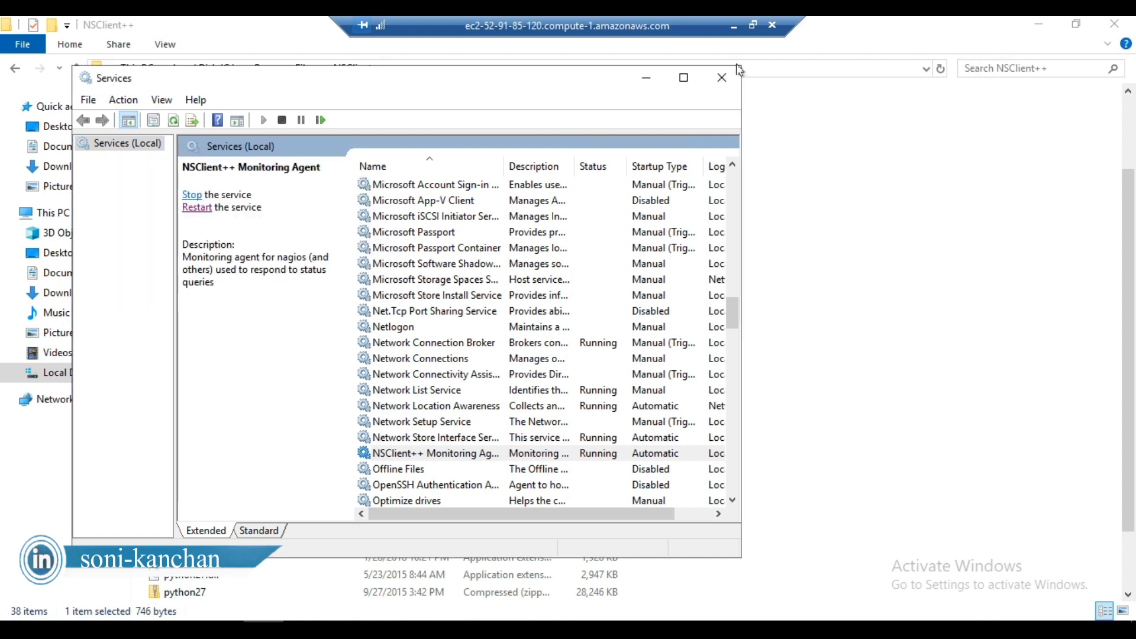
- Minimize the remote desktop session, switch to the Nagios page in Chrome, and reload it to show the service status list
left_click(734, 26)
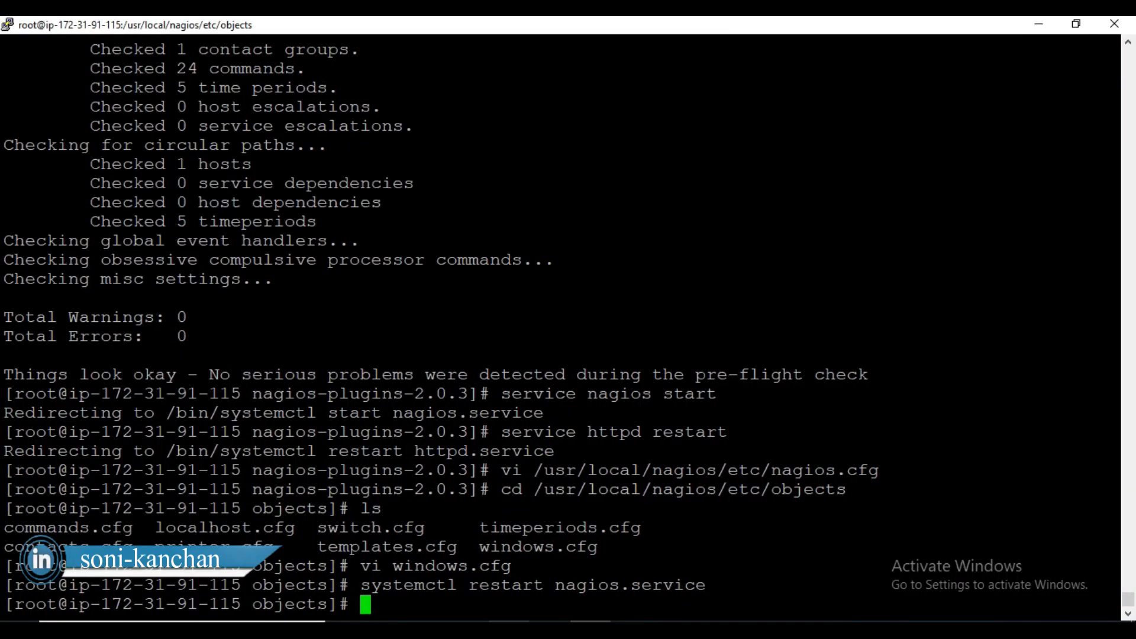
key("alt+Tab")
left_click(294, 31)
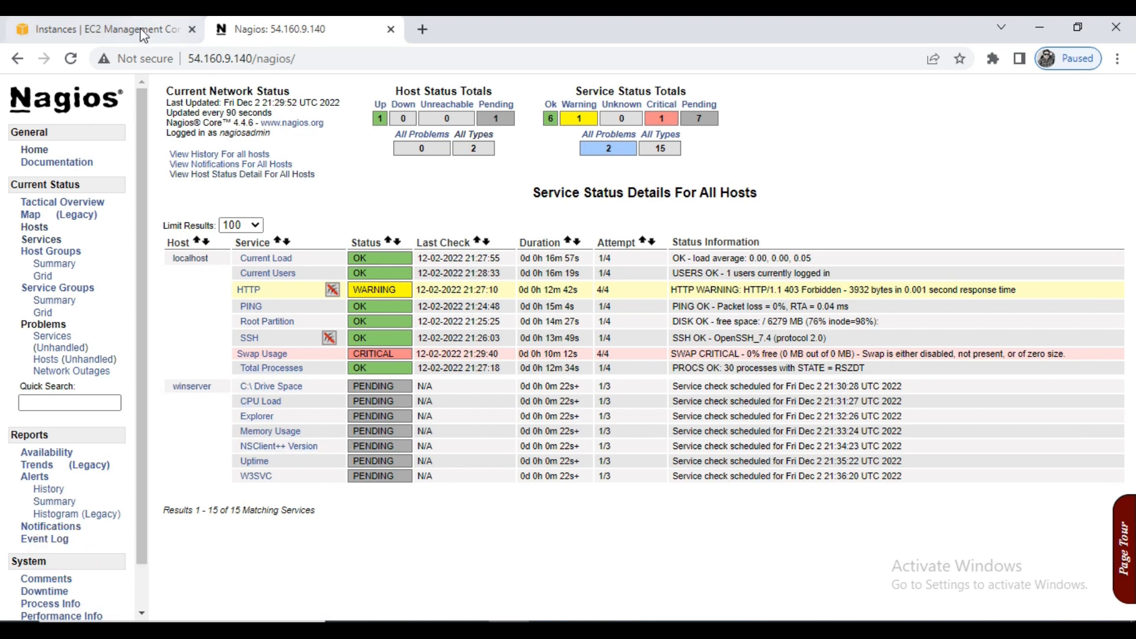
left_click(74, 59)
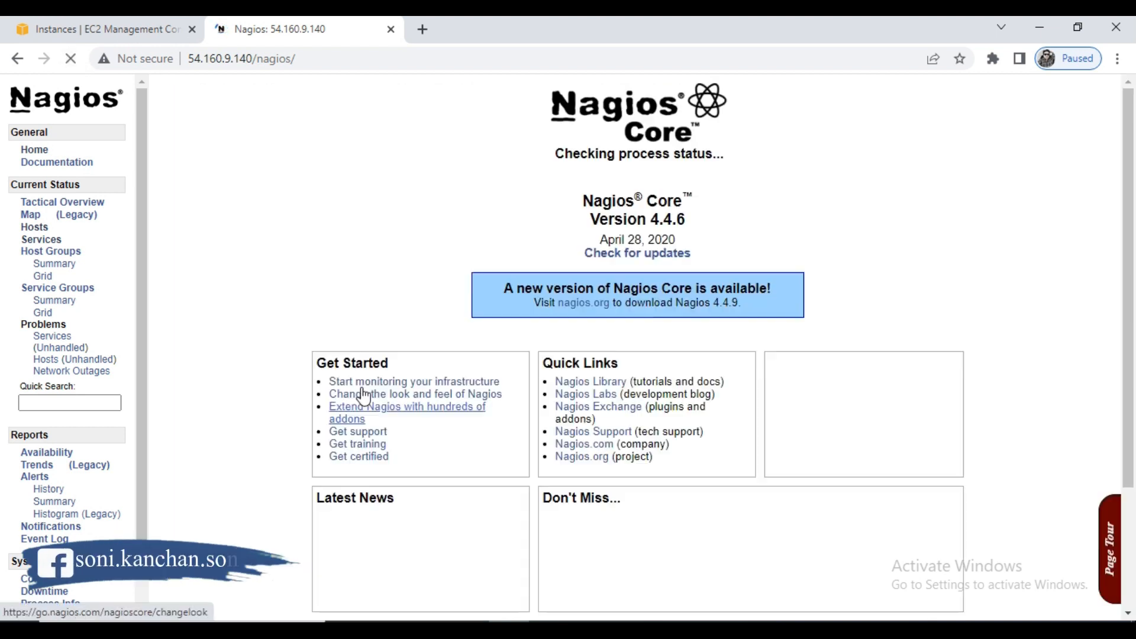
left_click(41, 239)
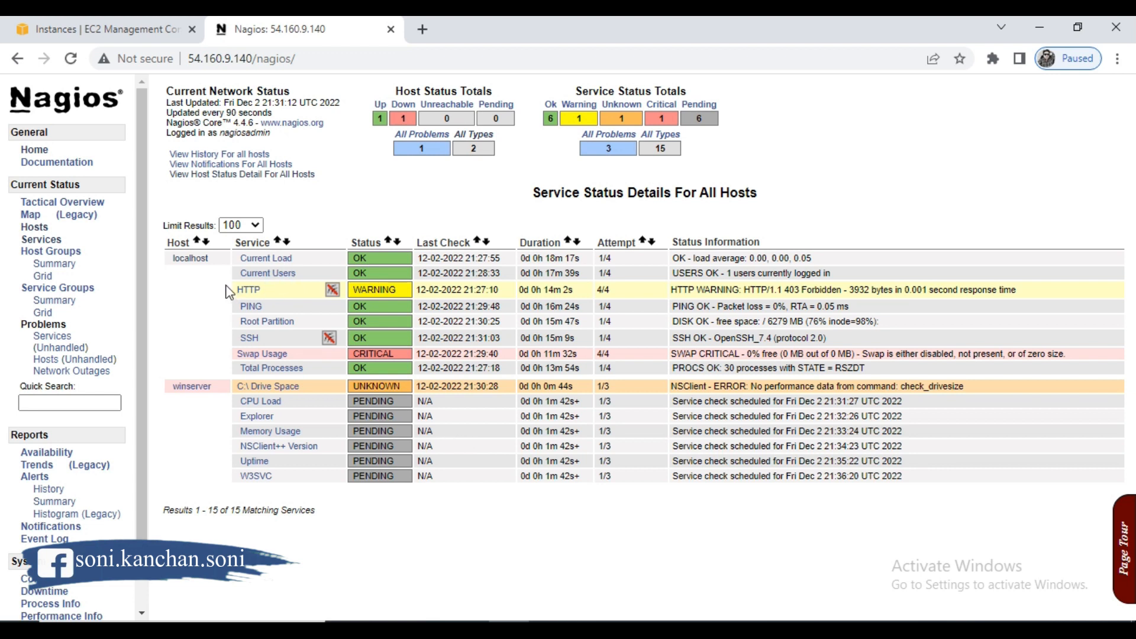
- Reload Nagios and view the winserver host's state information from the host status list
left_click(70, 58)
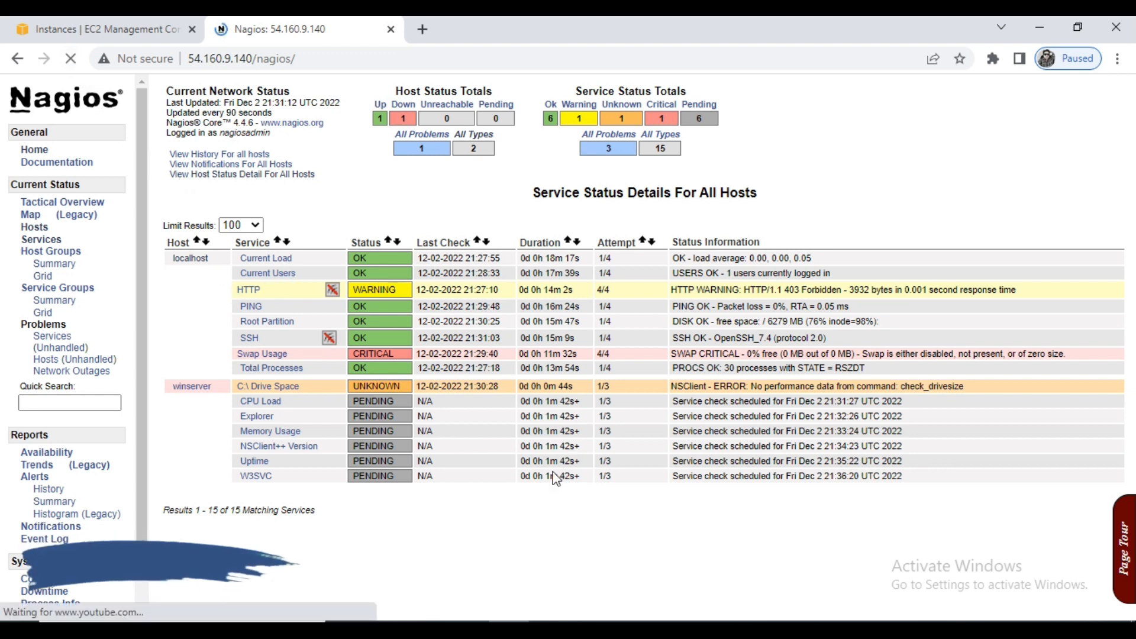
left_click(41, 239)
left_click(37, 230)
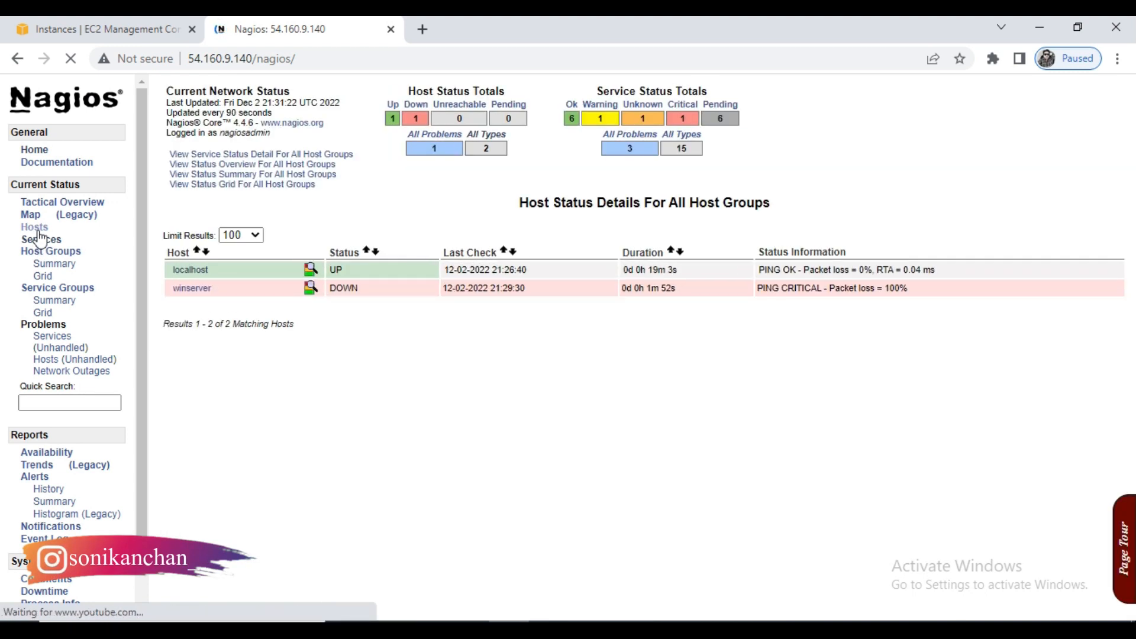
left_click(185, 288)
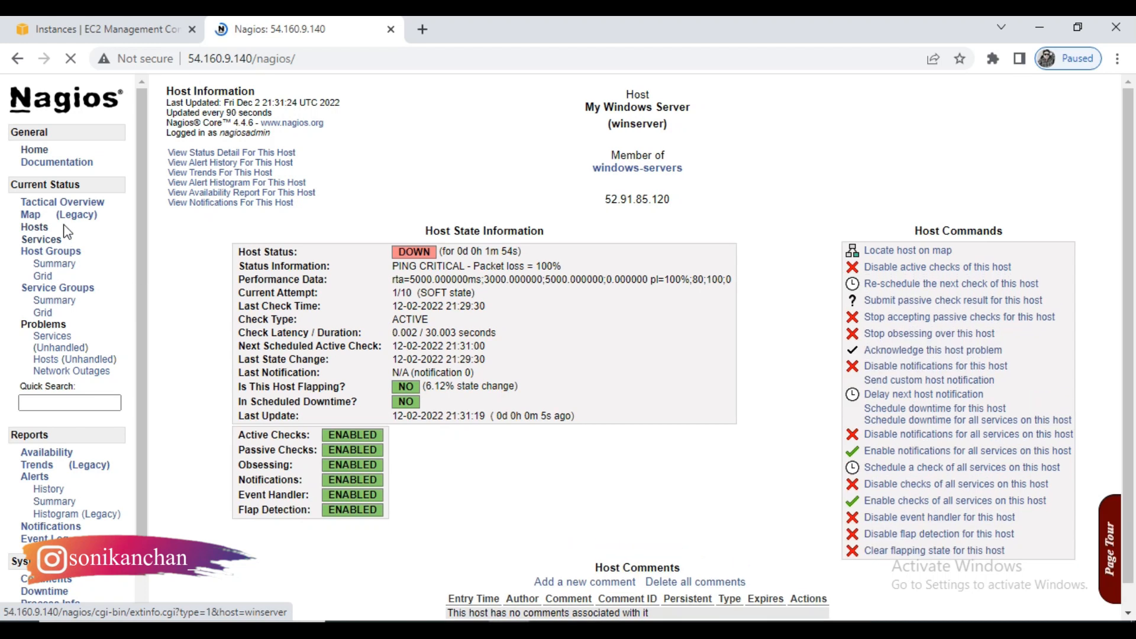
- Recheck winserver's host details and its checks in the service status list for all hosts
left_click(42, 240)
left_click(201, 386)
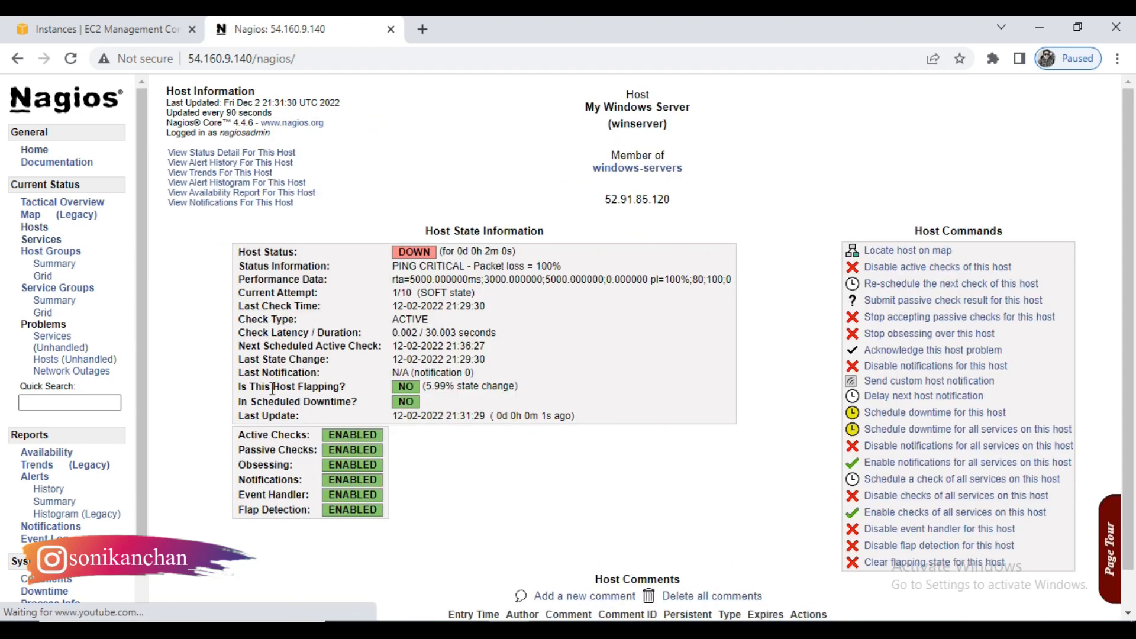
left_click(42, 240)
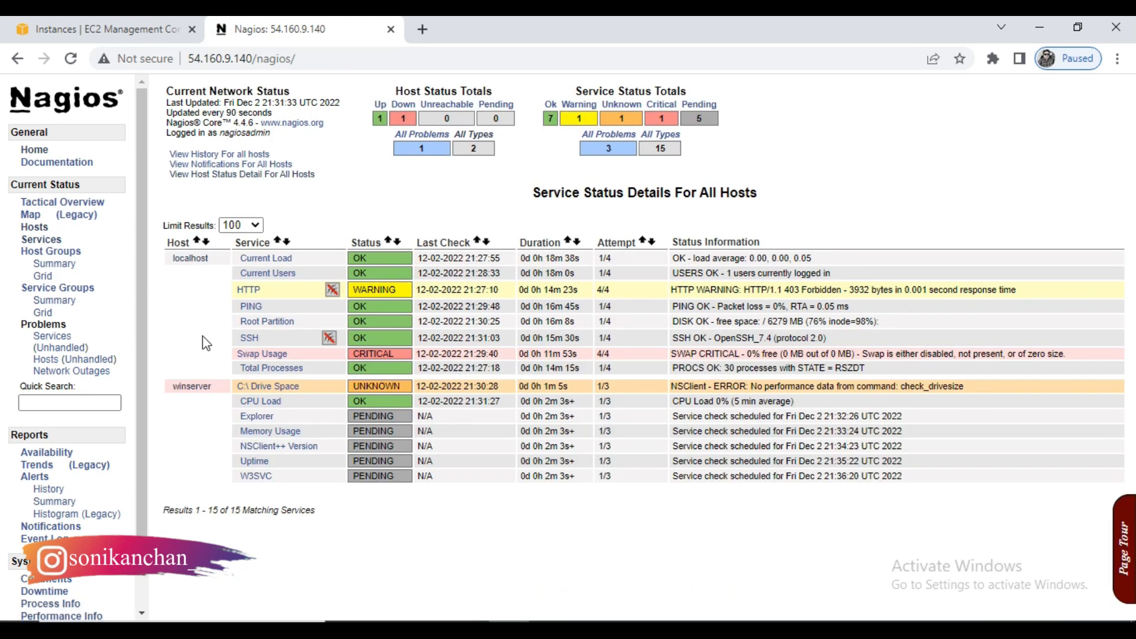
left_click(35, 227)
left_click(191, 287)
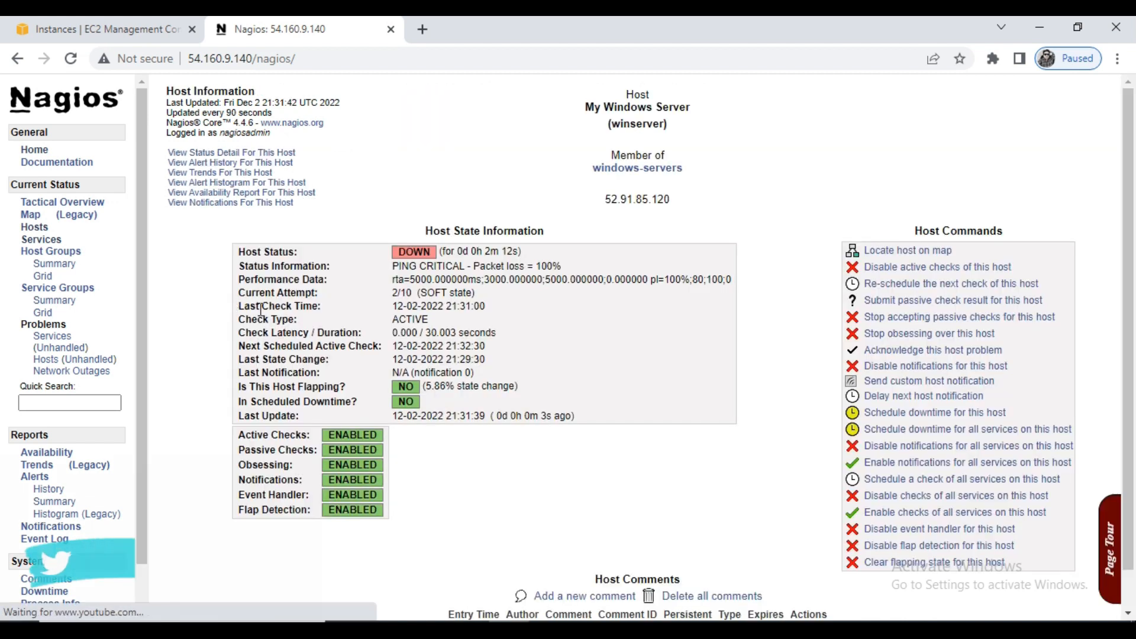
left_click(42, 239)
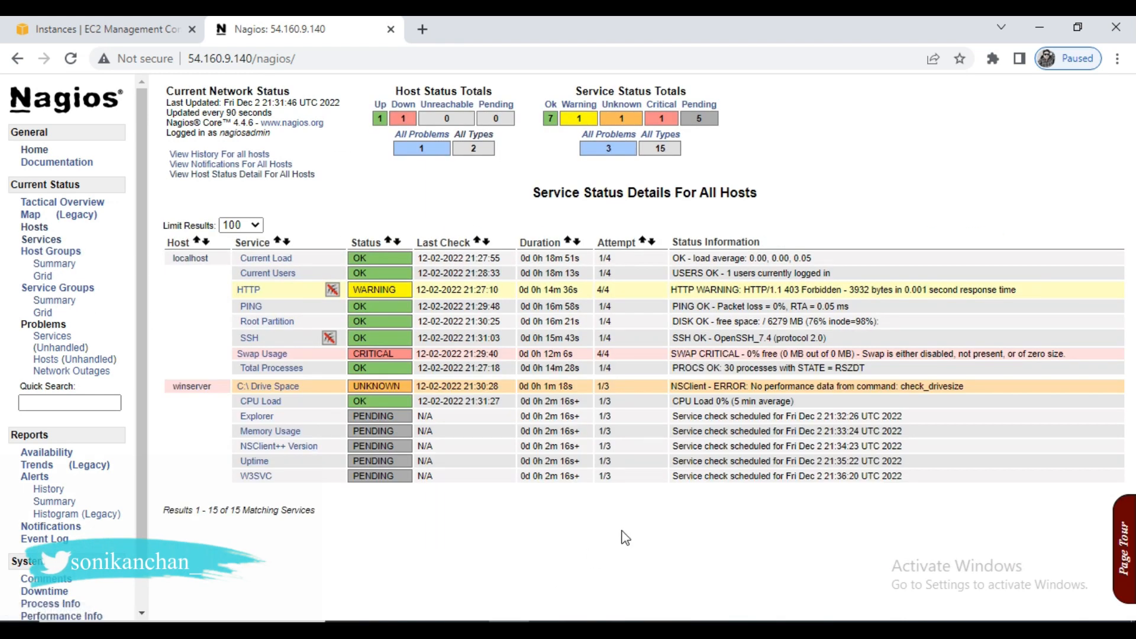
- Reload Nagios and refresh the service status list repeatedly to follow winserver's scheduled checks
left_click(71, 57)
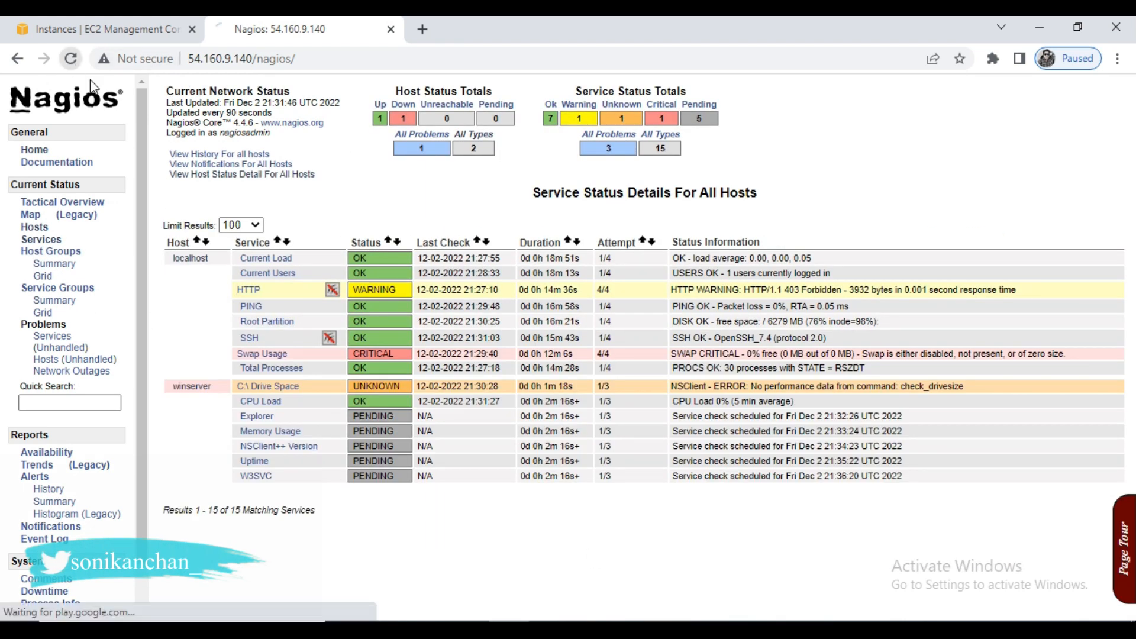
left_click(43, 240)
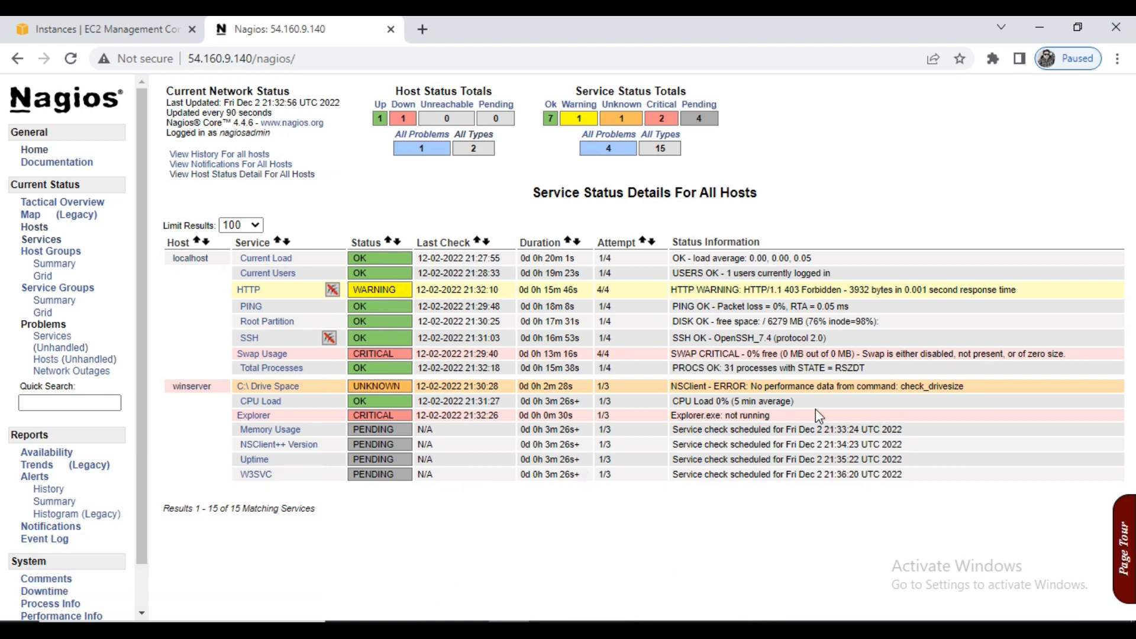
left_click(43, 240)
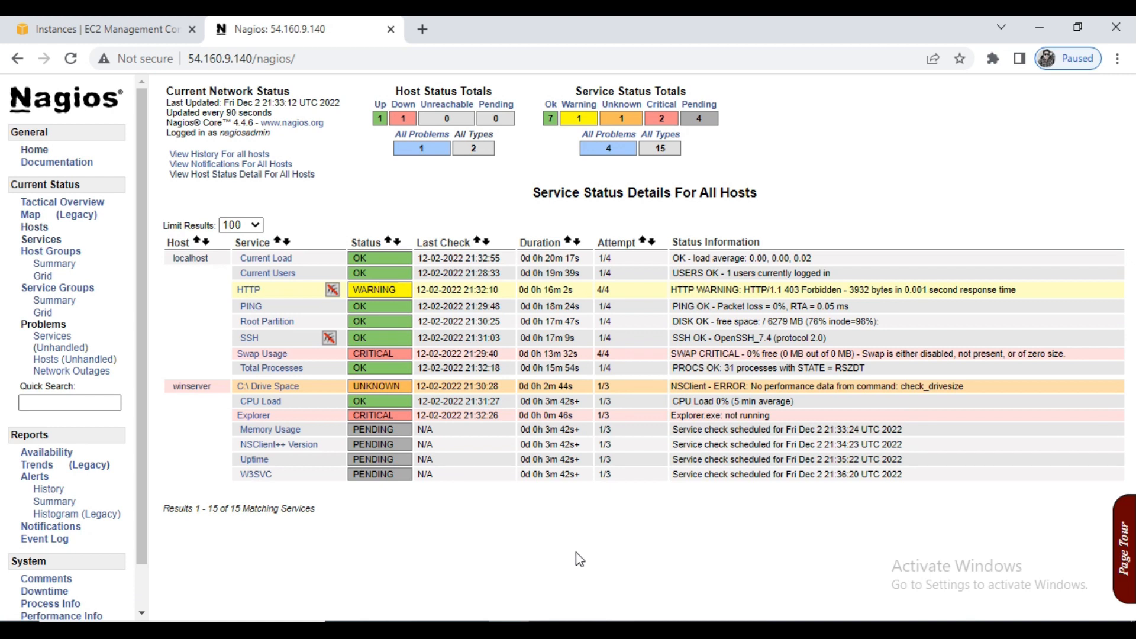
left_click(44, 252)
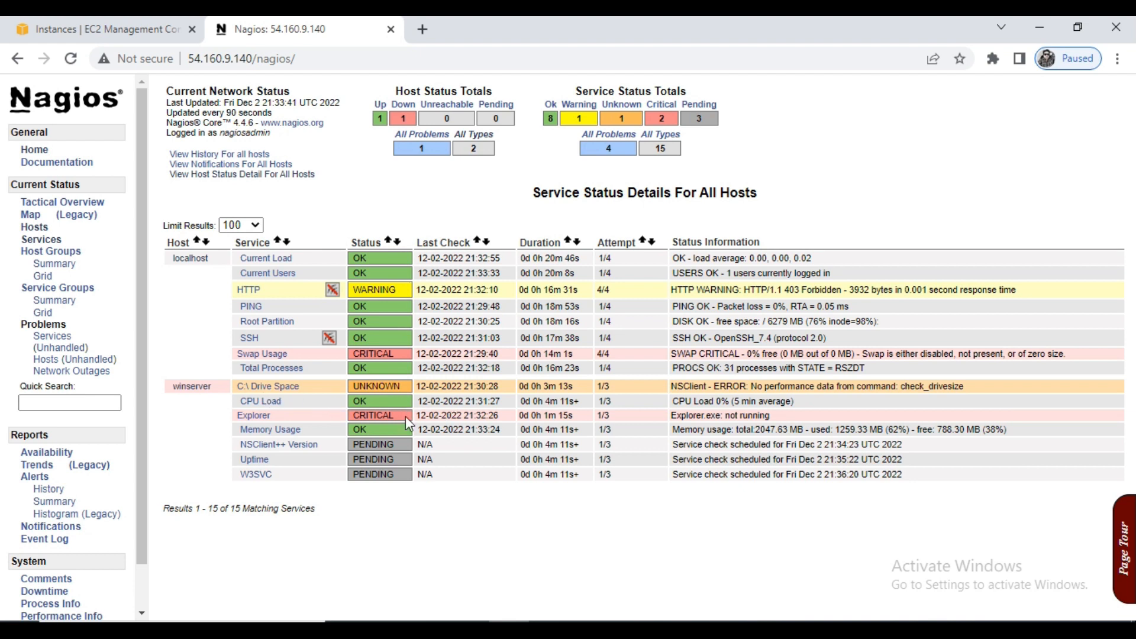
- Examine the status information of winserver's Explorer and C:\ Drive Space services and refresh the service status list
left_click_drag(768, 416, 349, 417)
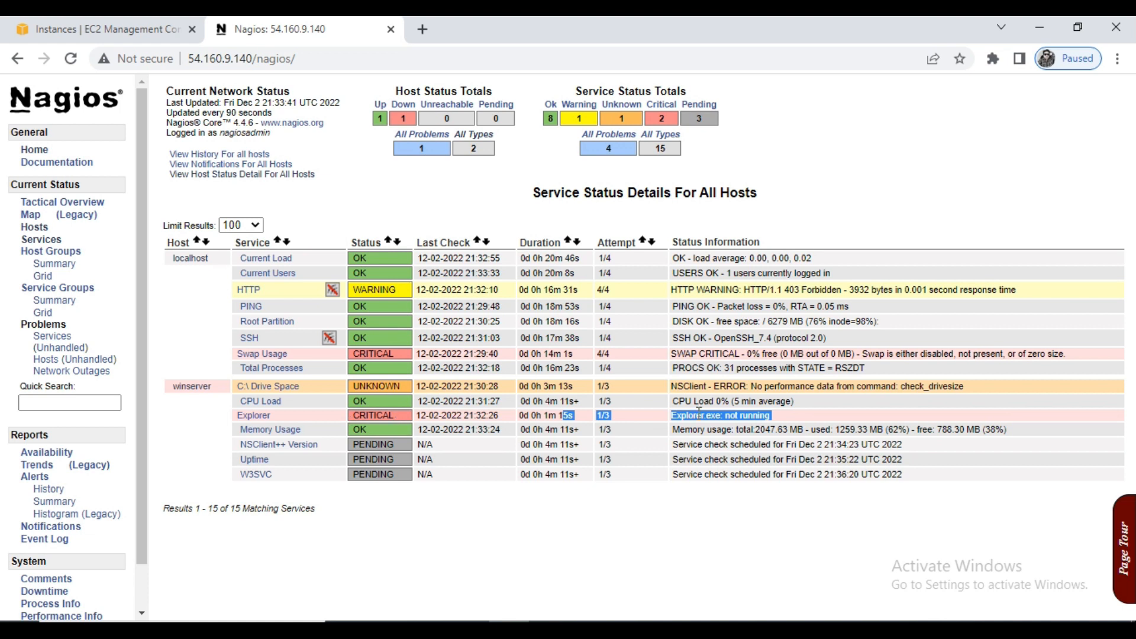
left_click(749, 418)
left_click_drag(679, 414, 757, 416)
left_click(783, 421)
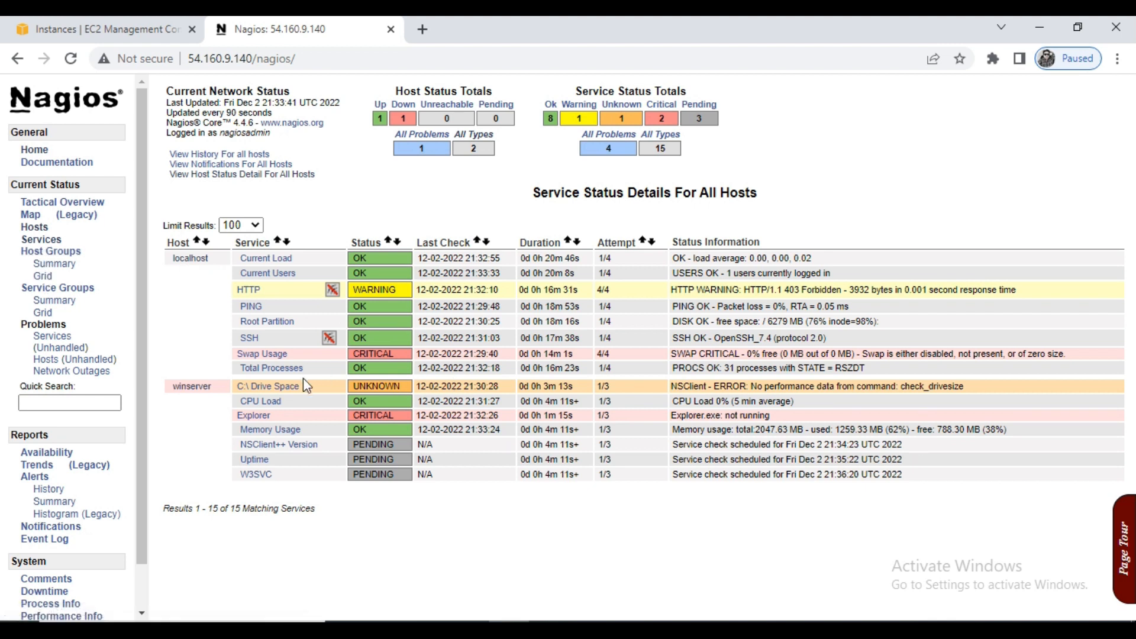
left_click_drag(974, 385, 891, 387)
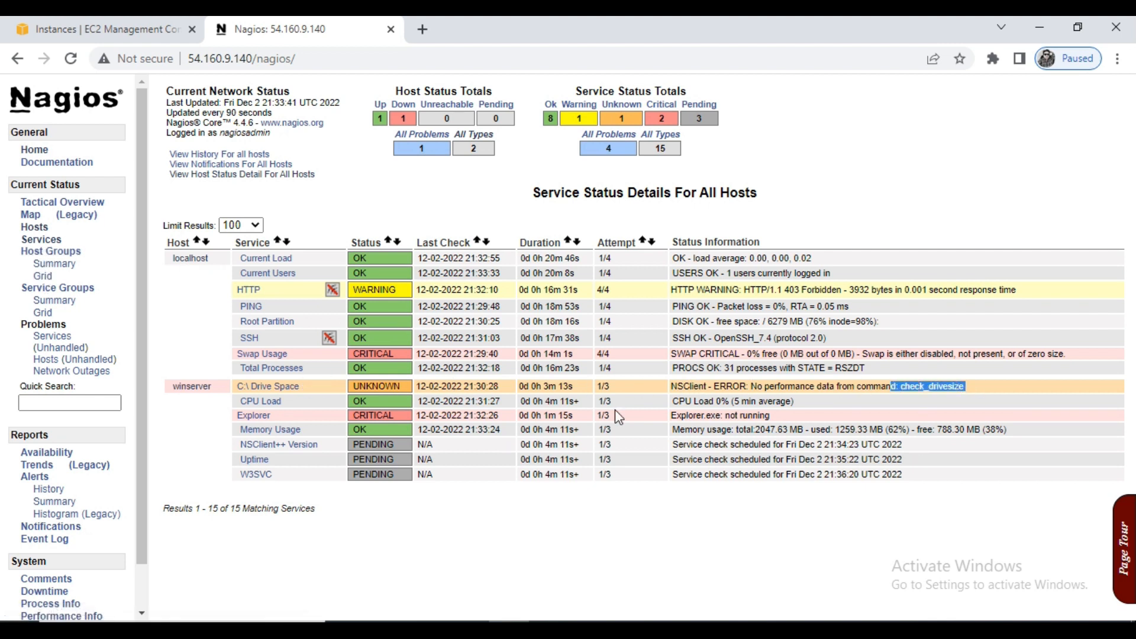
left_click(36, 239)
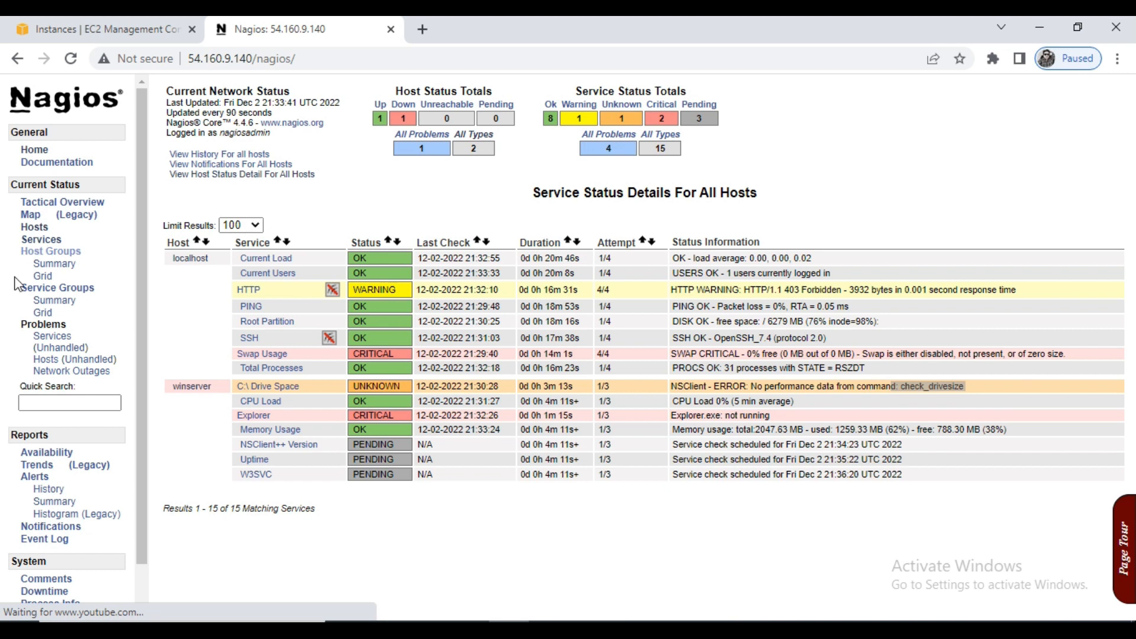